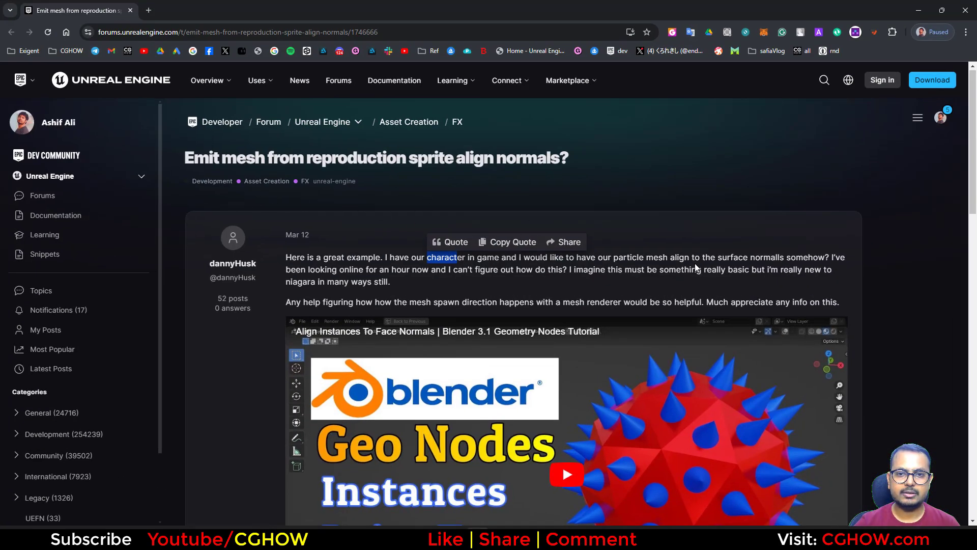
Look up the dictionary definition of the word 'character', then dismiss the popup
{"action": "scroll", "coordinate": [665, 306], "scroll_direction": "down", "scroll_amount": 1}
{"action": "scroll", "coordinate": [539, 357], "scroll_direction": "up", "scroll_amount": 1}
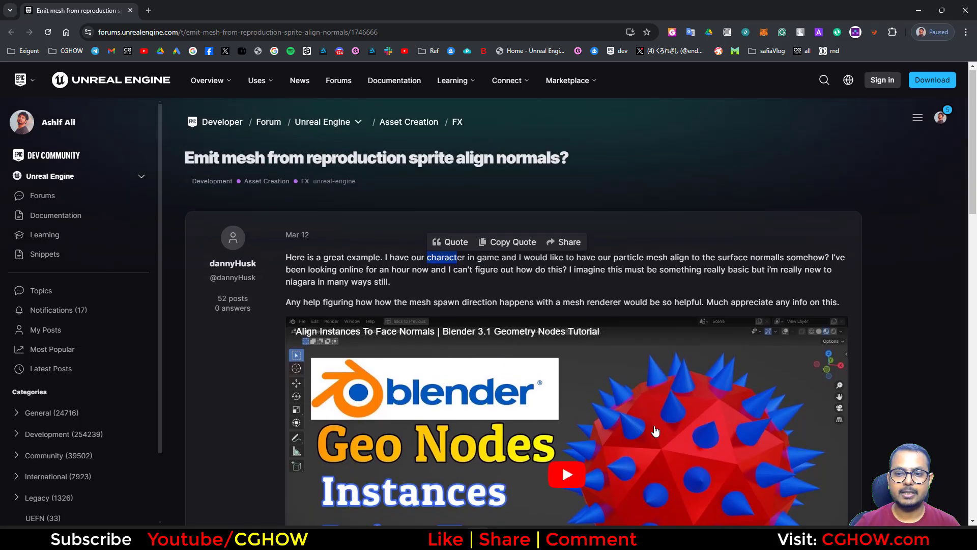
{"action": "double_click", "coordinate": [446, 258]}
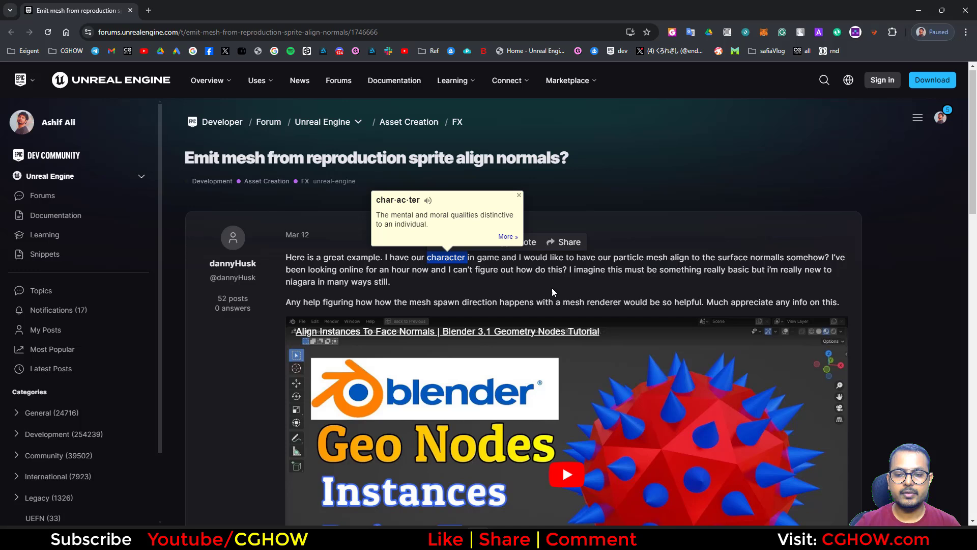
{"action": "scroll", "coordinate": [720, 209], "scroll_direction": "down", "scroll_amount": 1}
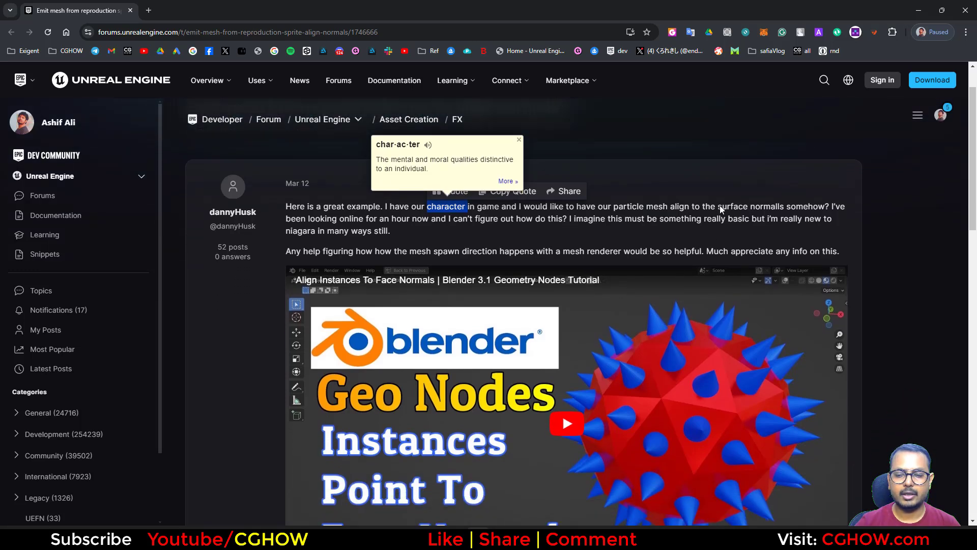
{"action": "left_click", "coordinate": [715, 176]}
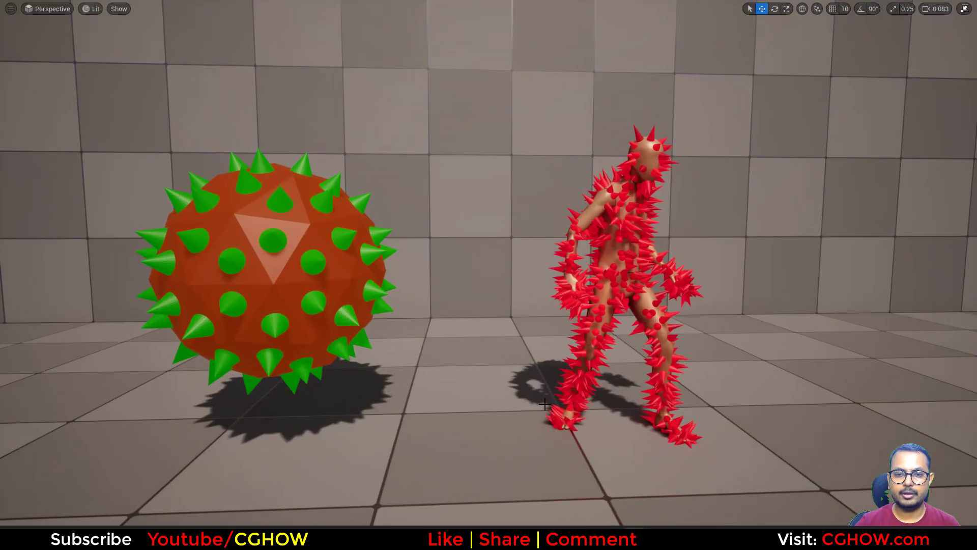
Fly the camera around the spiked sphere and character, then launch Blender from the taskbar
{"action": "mouse_move", "coordinate": [427, 320]}
{"action": "left_mouse_down", "text": "alt"}
{"action": "mouse_move", "coordinate": [436, 319]}
{"action": "mouse_move", "coordinate": [419, 322]}
{"action": "left_mouse_up", "text": "alt"}
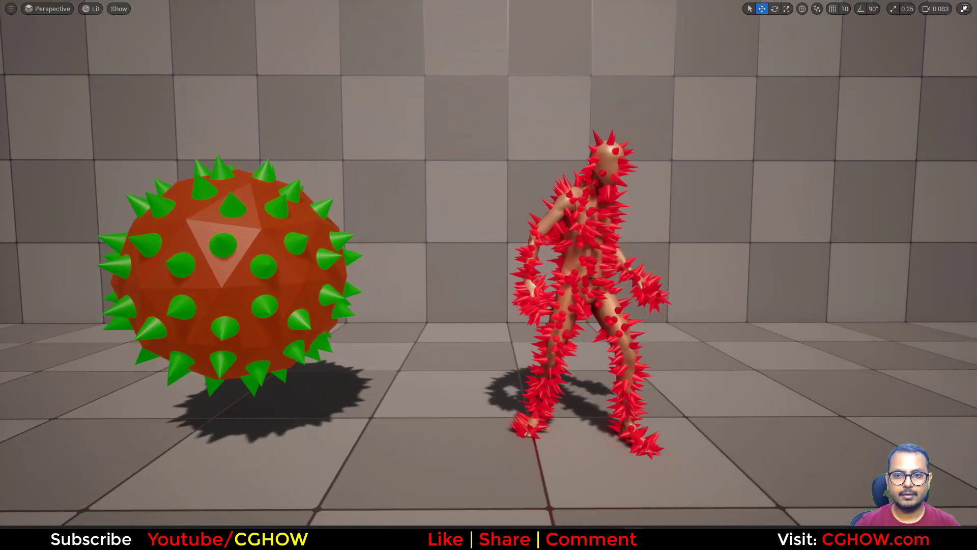
{"action": "right_click_drag", "start_coordinate": [526, 334], "coordinate": [507, 320]}
{"action": "key", "text": "w"}
{"action": "key", "text": "d"}
{"action": "key", "text": "a"}
{"action": "key", "text": "s"}
{"action": "key", "text": "a"}
{"action": "key", "text": "w"}
{"action": "key", "text": "s"}
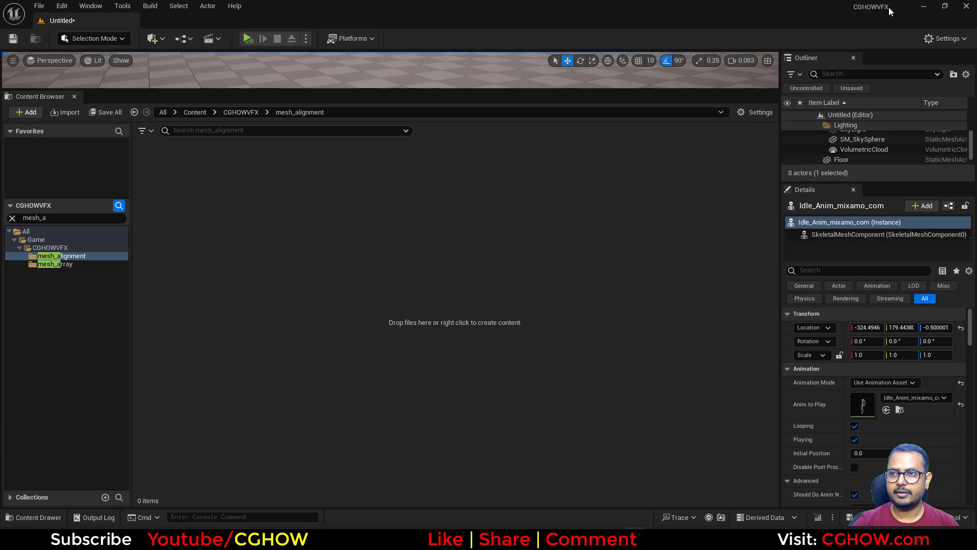
{"action": "mouse_move", "coordinate": [890, 10]}
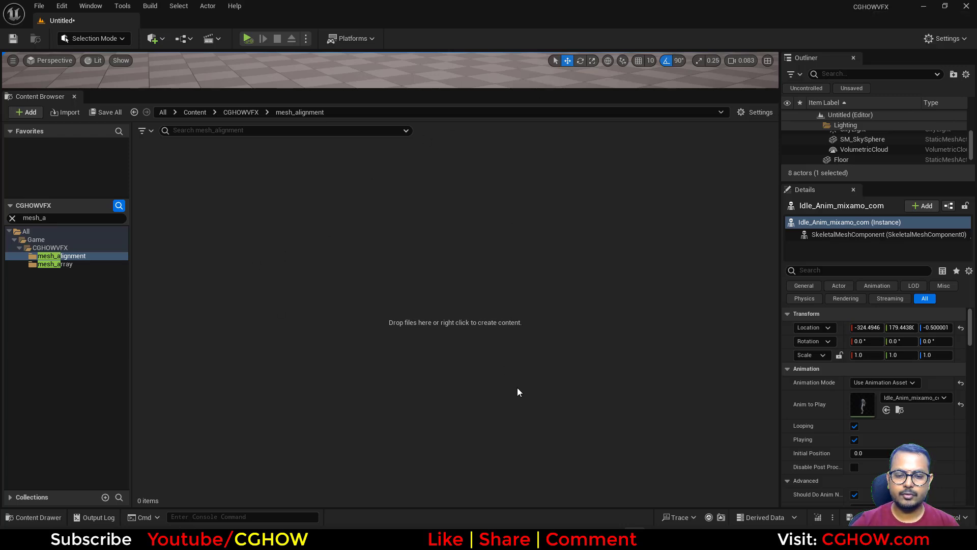
{"action": "left_click", "coordinate": [635, 539]}
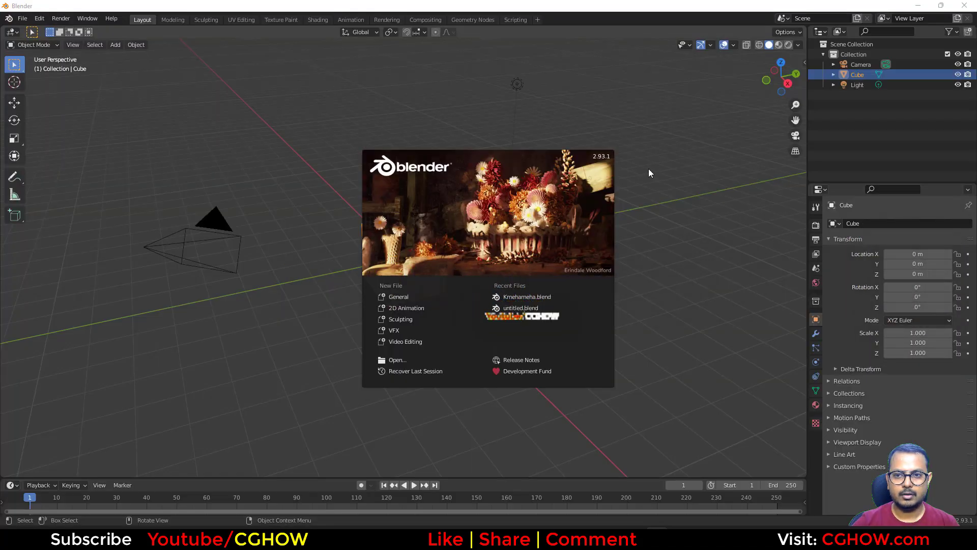
Dismiss the splash screen, delete the default cube and add an Ico Sphere
{"action": "left_click", "coordinate": [648, 169]}
{"action": "key", "text": "Delete"}
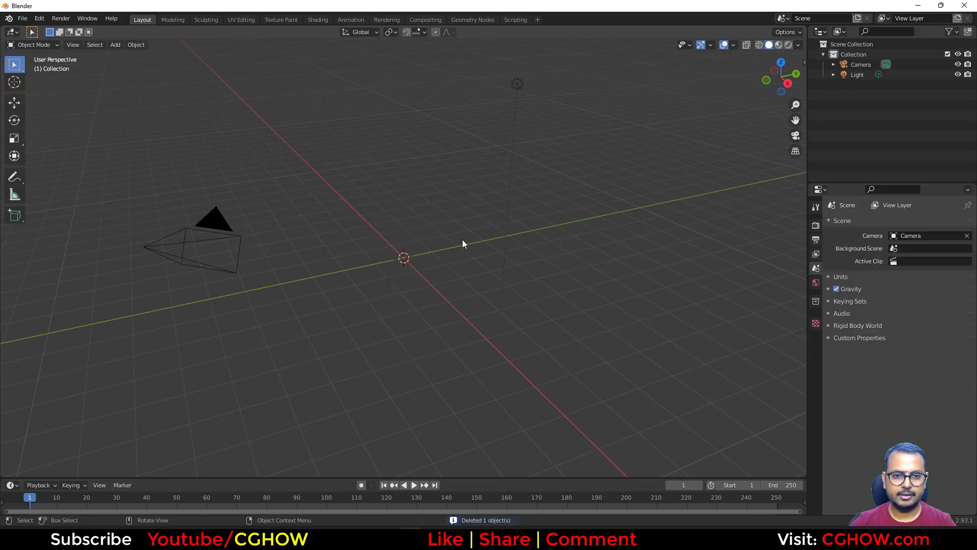
{"action": "key", "text": "shift+a"}
{"action": "mouse_move", "coordinate": [459, 224]}
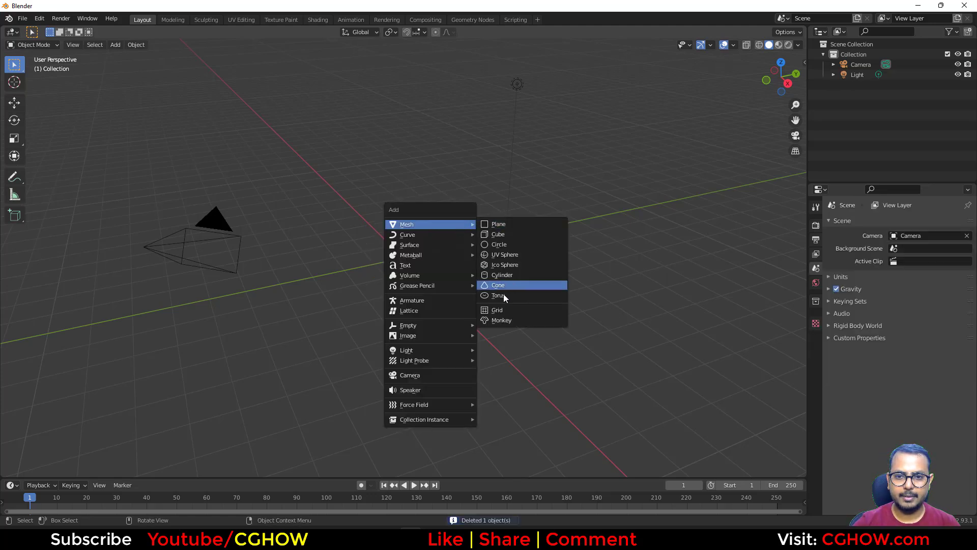
{"action": "left_click", "coordinate": [518, 263]}
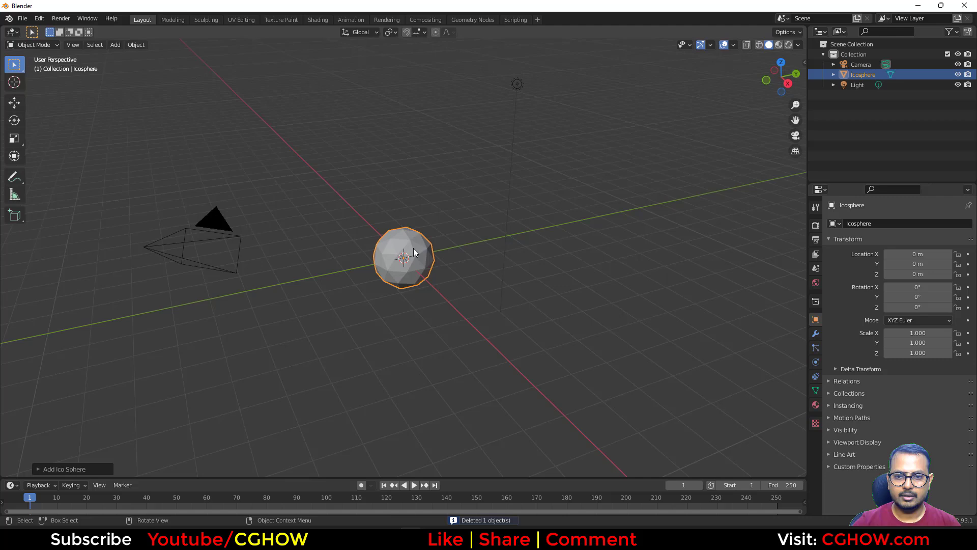
{"action": "scroll", "coordinate": [429, 275], "scroll_direction": "up", "scroll_amount": 4}
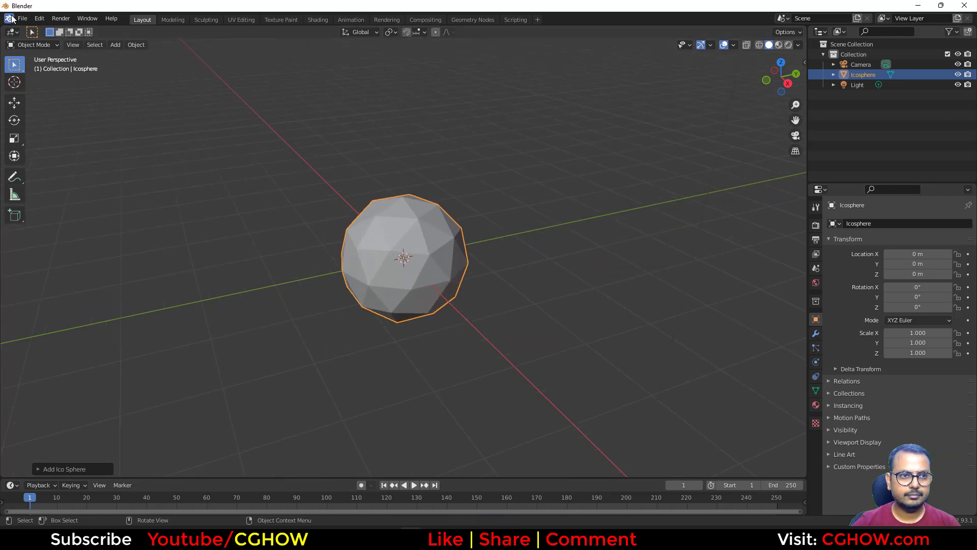
Check the forum thread in the browser, then minimize it back to Blender
{"action": "left_click", "coordinate": [484, 538]}
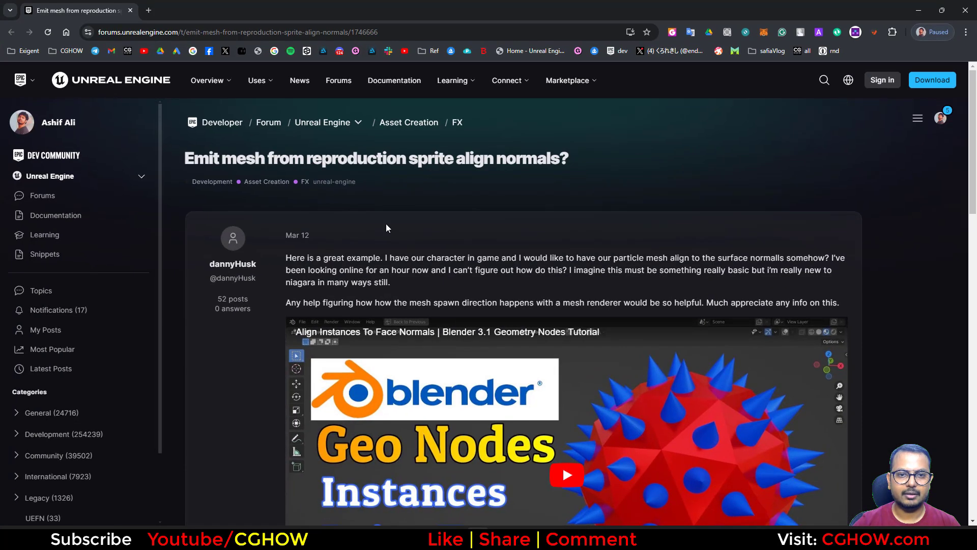
{"action": "scroll", "coordinate": [688, 395], "scroll_direction": "down", "scroll_amount": 3}
{"action": "scroll", "coordinate": [690, 398], "scroll_direction": "up", "scroll_amount": 3}
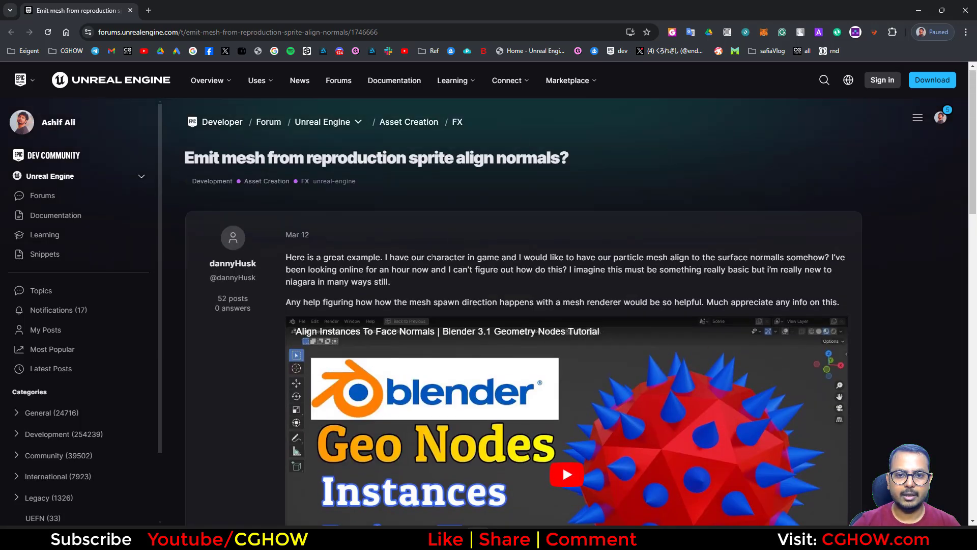
{"action": "left_click", "coordinate": [921, 10]}
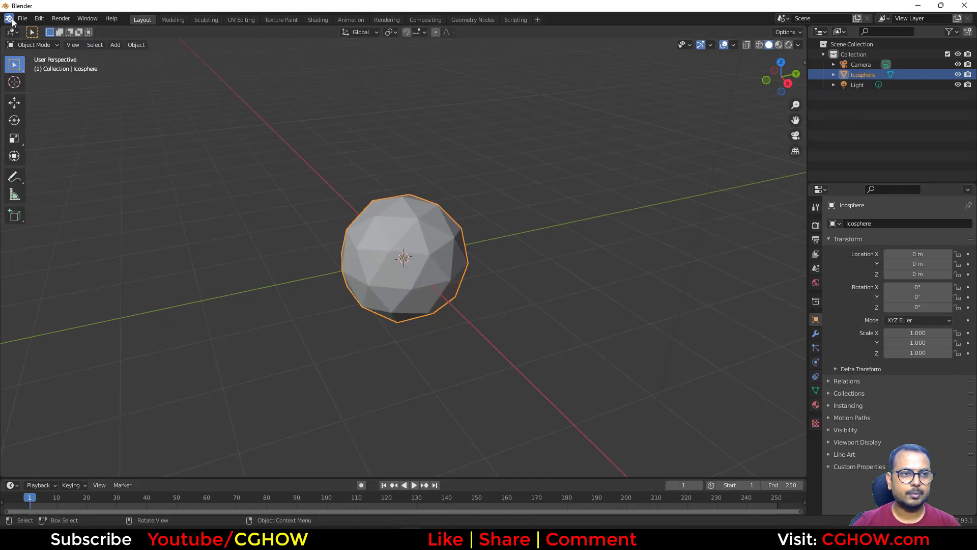
Export the Icosphere to the Desktop as an FBX file named 'sphere'
{"action": "left_click", "coordinate": [23, 19]}
{"action": "mouse_move", "coordinate": [85, 164]}
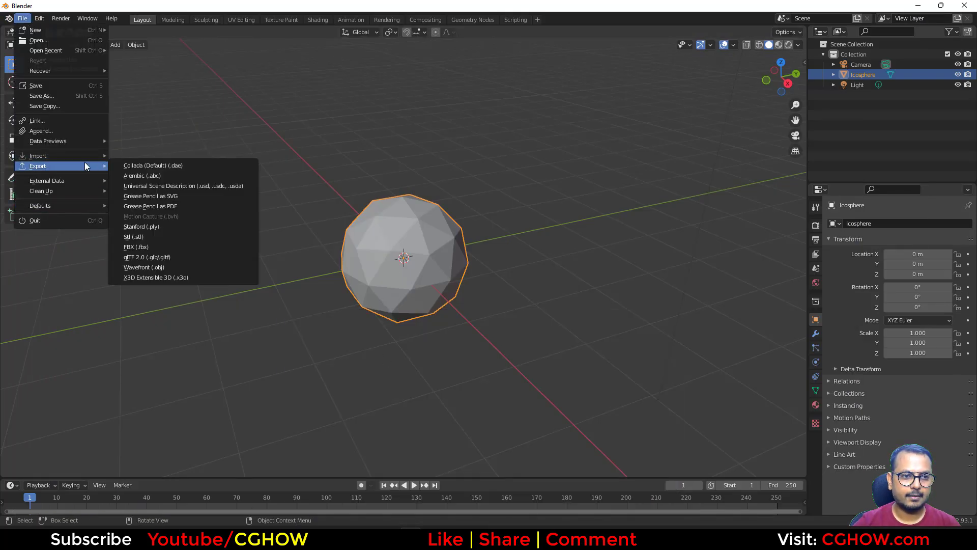
{"action": "left_click", "coordinate": [169, 249]}
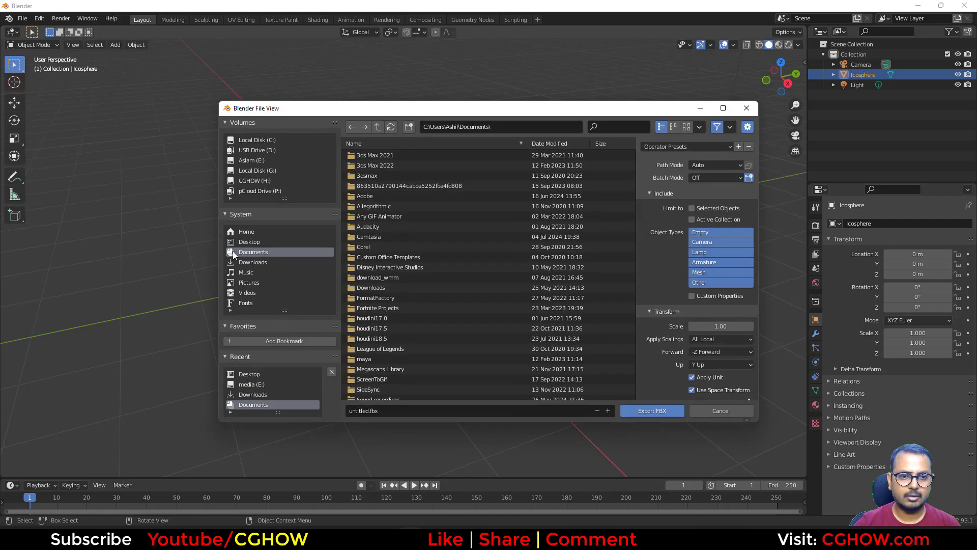
{"action": "left_click", "coordinate": [252, 242]}
{"action": "left_click", "coordinate": [383, 412]}
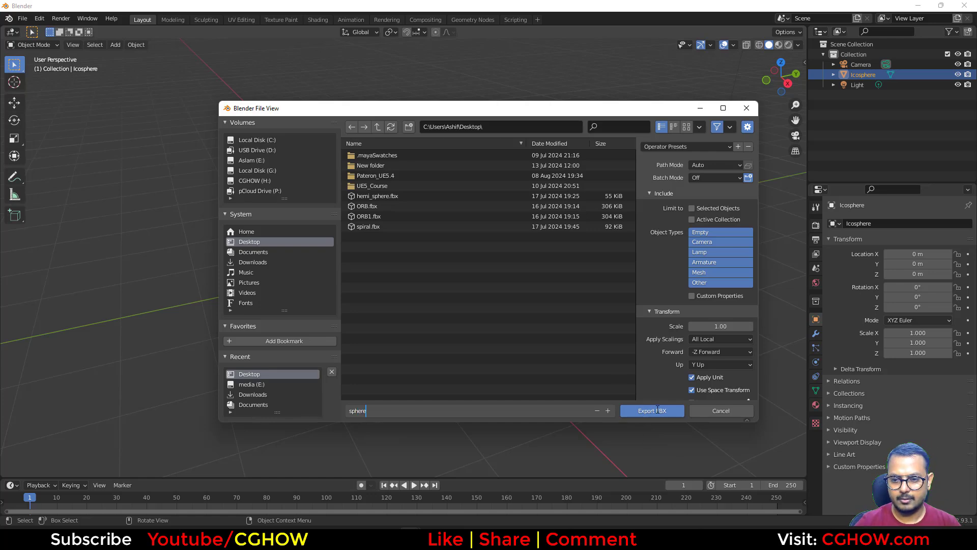
{"action": "type", "text": "sphere"}
{"action": "left_click", "coordinate": [658, 411]}
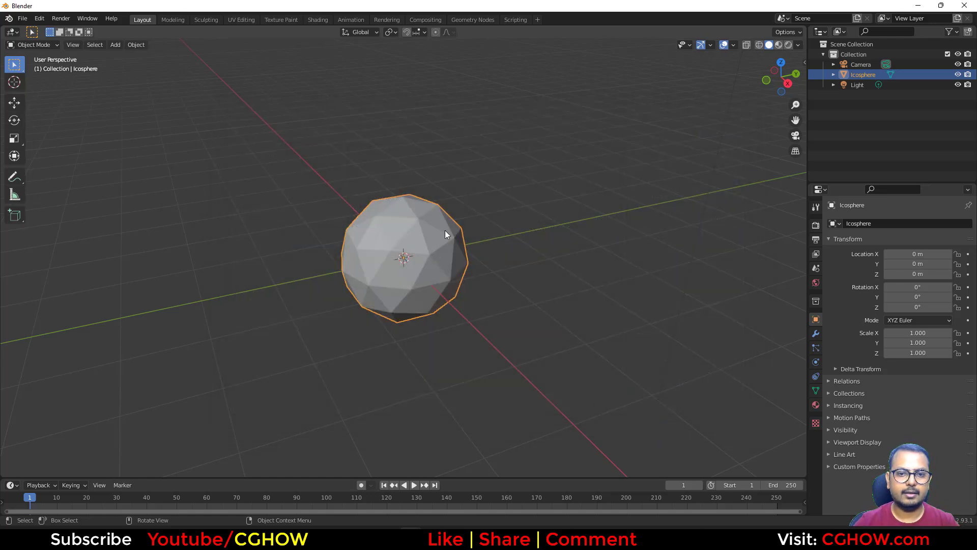
Replace the Icosphere with a new Cone mesh
{"action": "key", "text": "Delete"}
{"action": "key", "text": "shift+a"}
{"action": "mouse_move", "coordinate": [440, 232]}
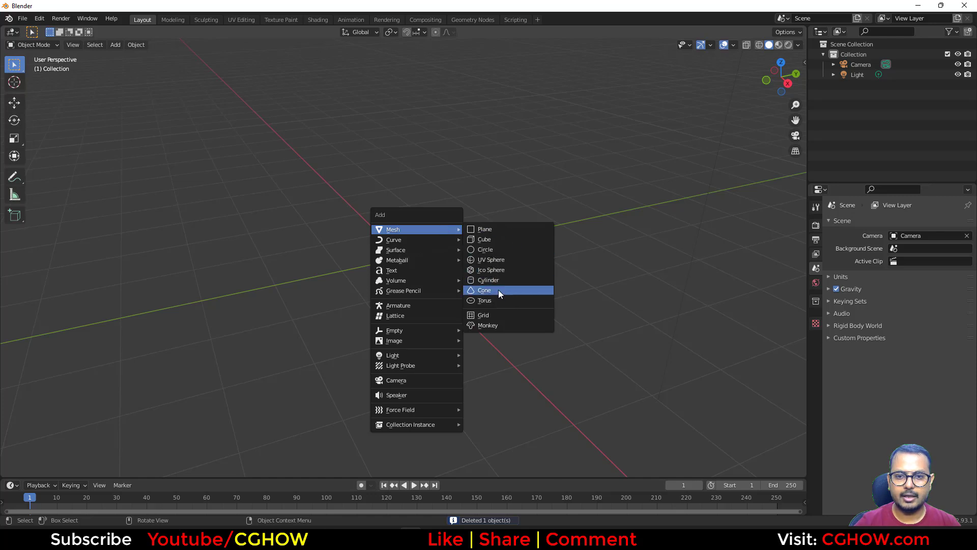
{"action": "left_click", "coordinate": [499, 290]}
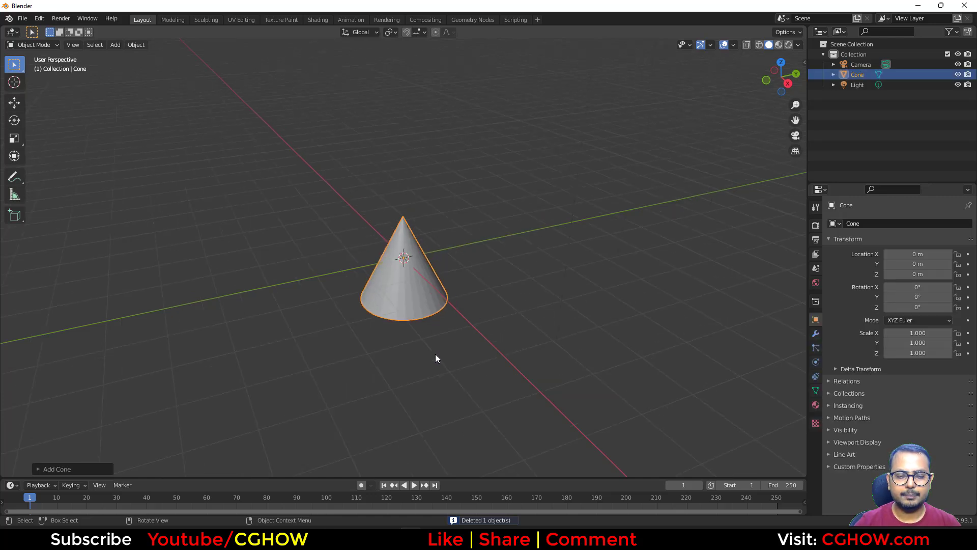
{"action": "middle_click_drag", "start_coordinate": [435, 353], "coordinate": [404, 243]}
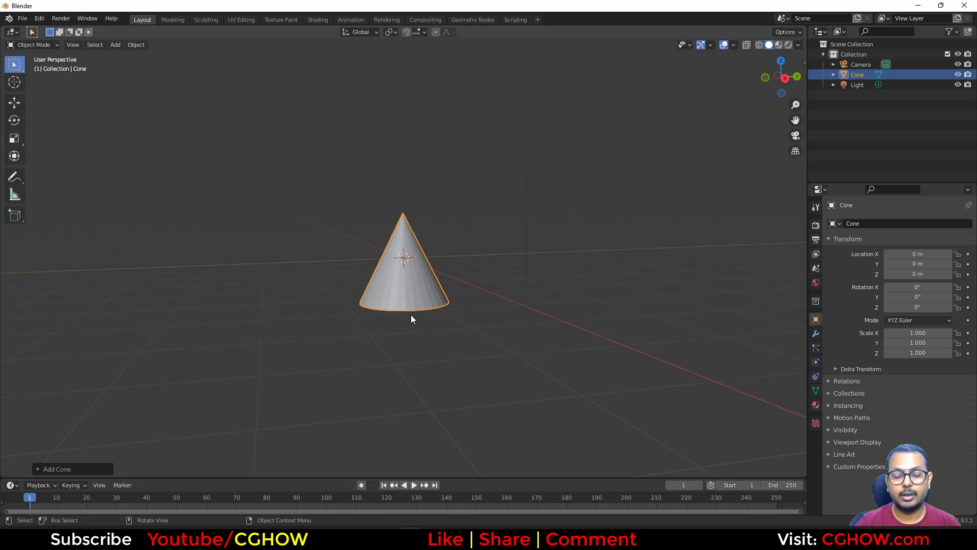
{"action": "middle_click_drag", "start_coordinate": [435, 352], "coordinate": [443, 355]}
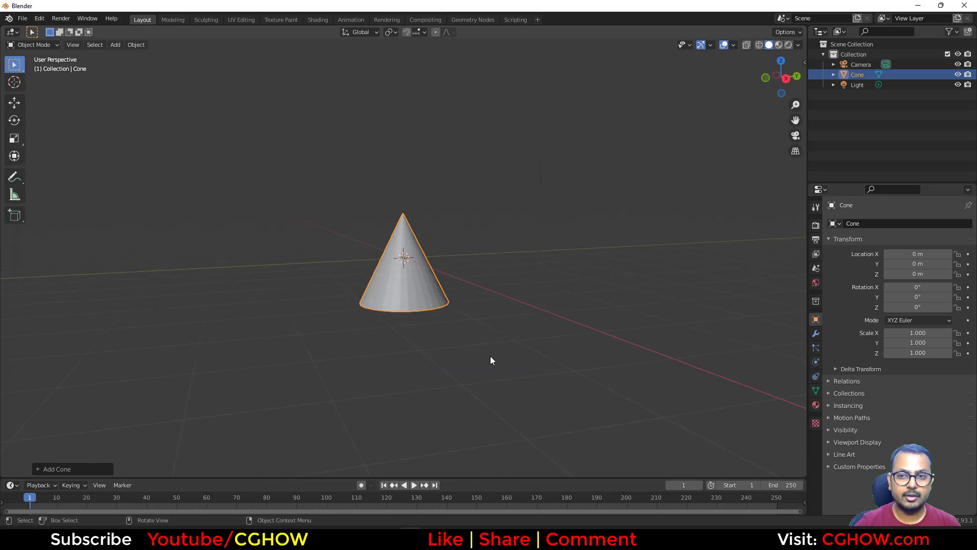
In back orthographic view, raise the cone's mesh along Z so its base sits on the origin
{"action": "left_click", "coordinate": [797, 78]}
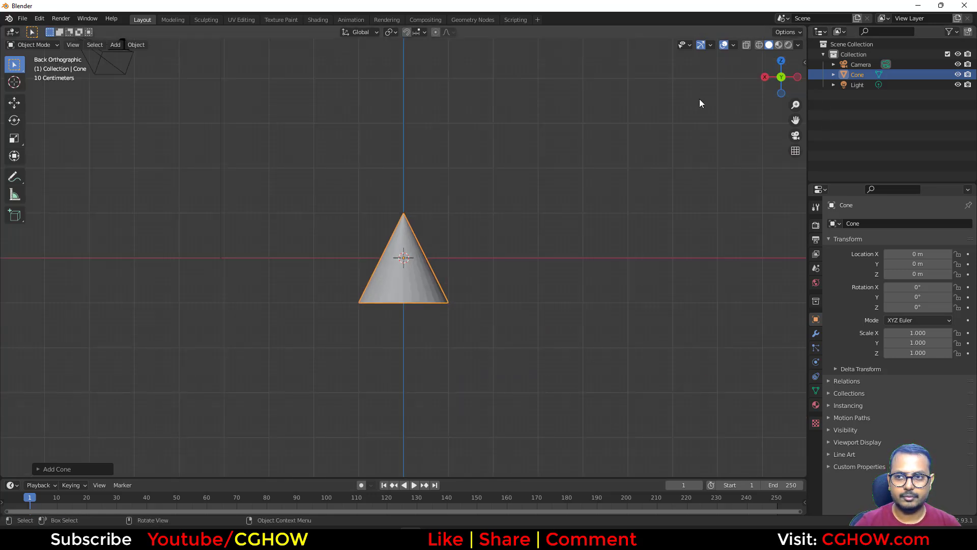
{"action": "key", "text": "Tab"}
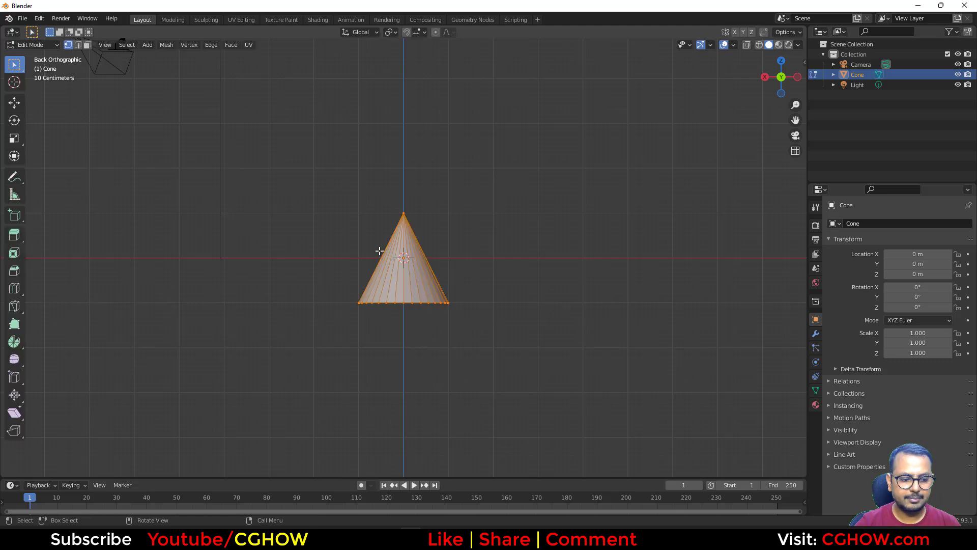
{"action": "key", "text": "g"}
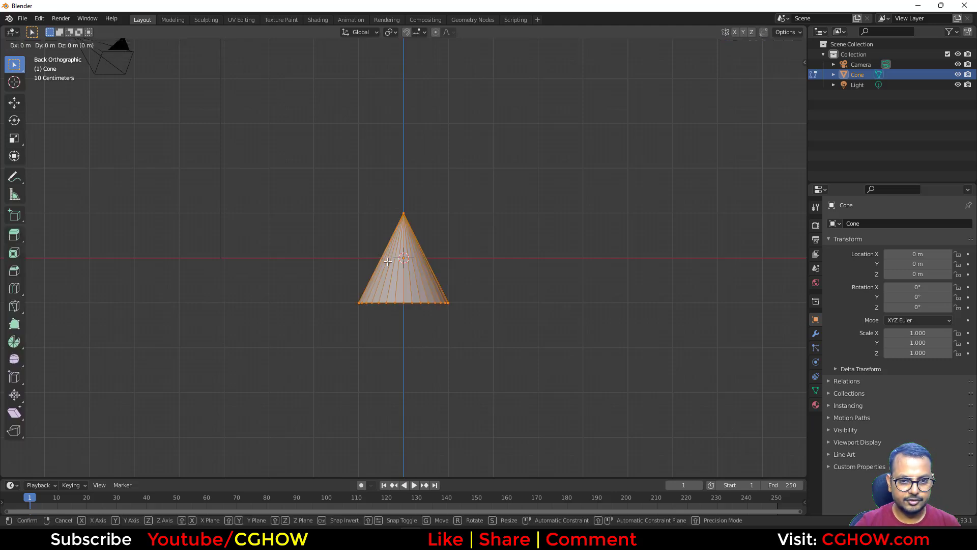
{"action": "key", "text": "z"}
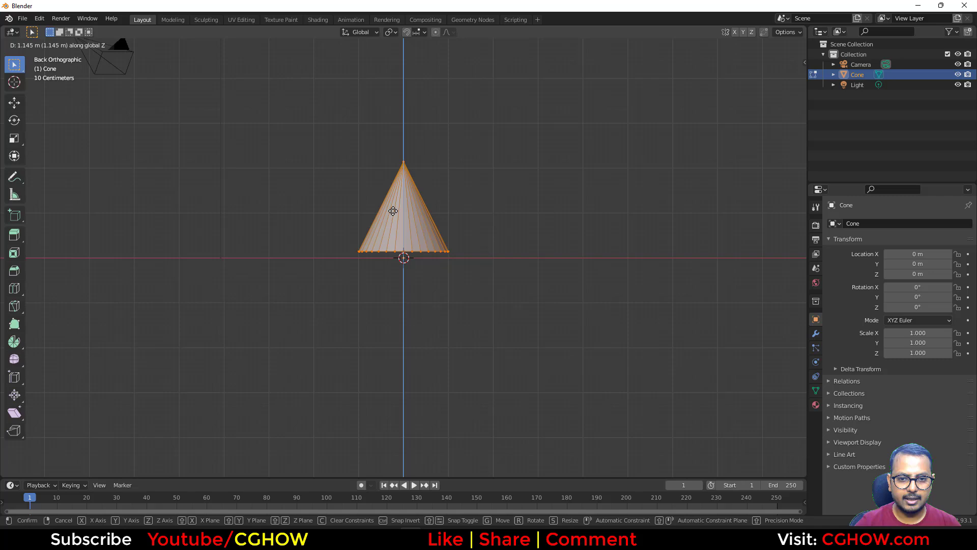
{"action": "left_click", "coordinate": [393, 217]}
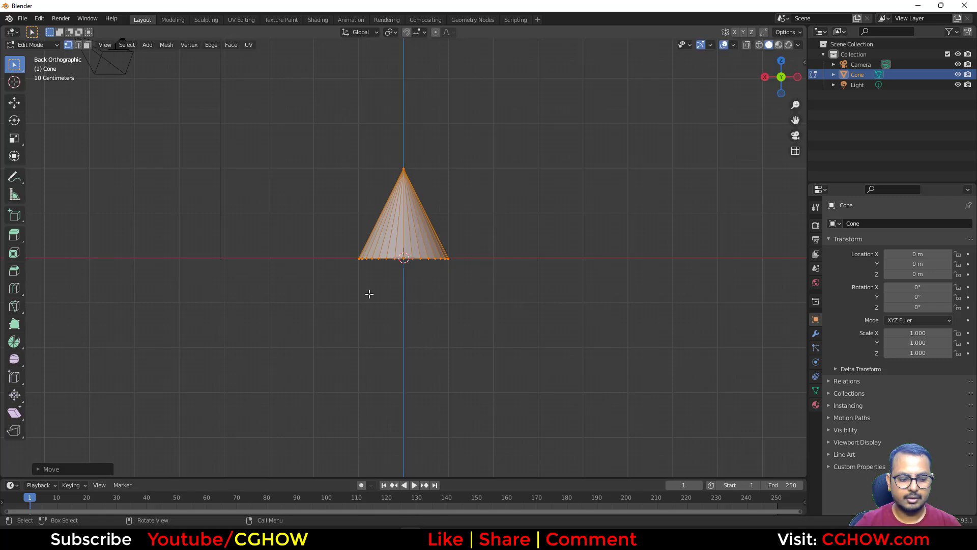
{"action": "key", "text": "Tab"}
{"action": "middle_click_drag", "start_coordinate": [481, 235], "coordinate": [528, 288]}
Export the cone to the Desktop as cone.fbx
{"action": "left_click", "coordinate": [22, 19]}
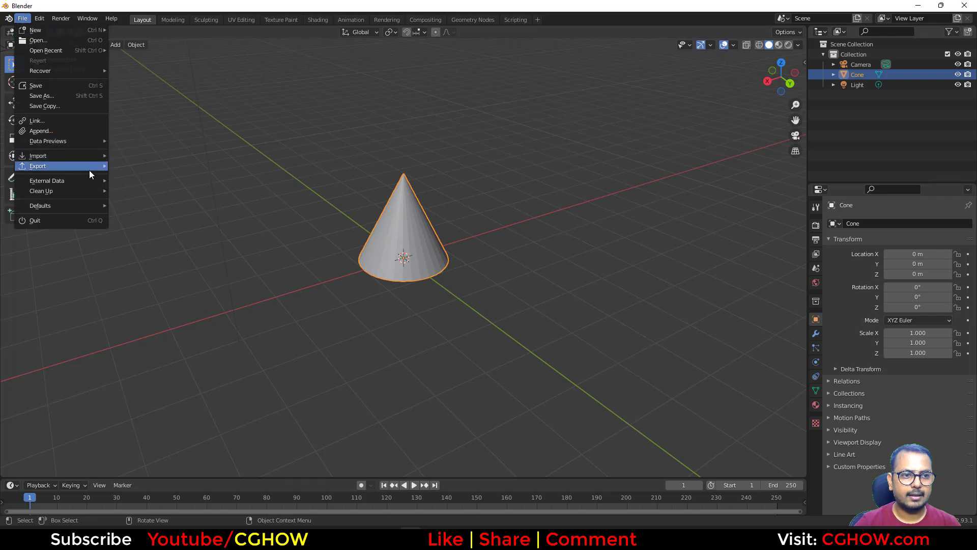
{"action": "mouse_move", "coordinate": [96, 166]}
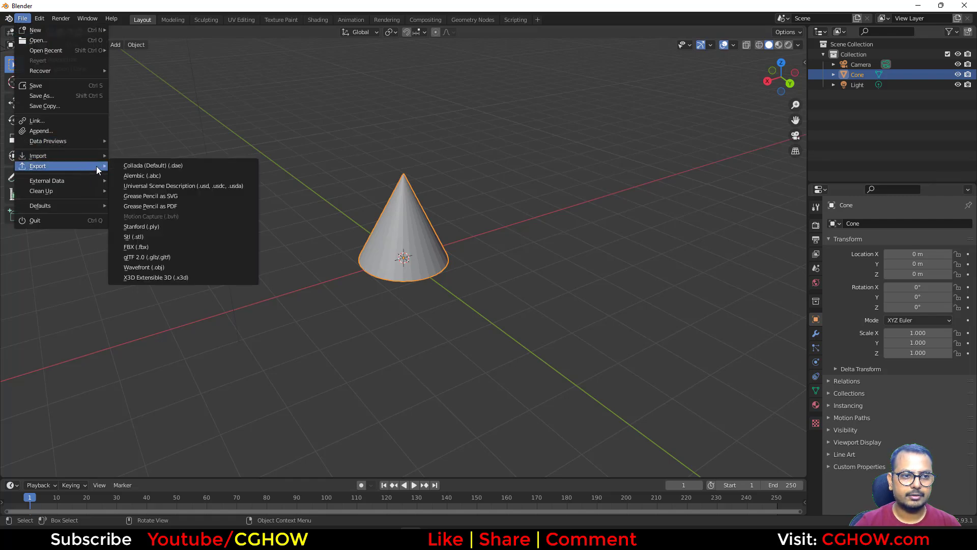
{"action": "left_click", "coordinate": [142, 246]}
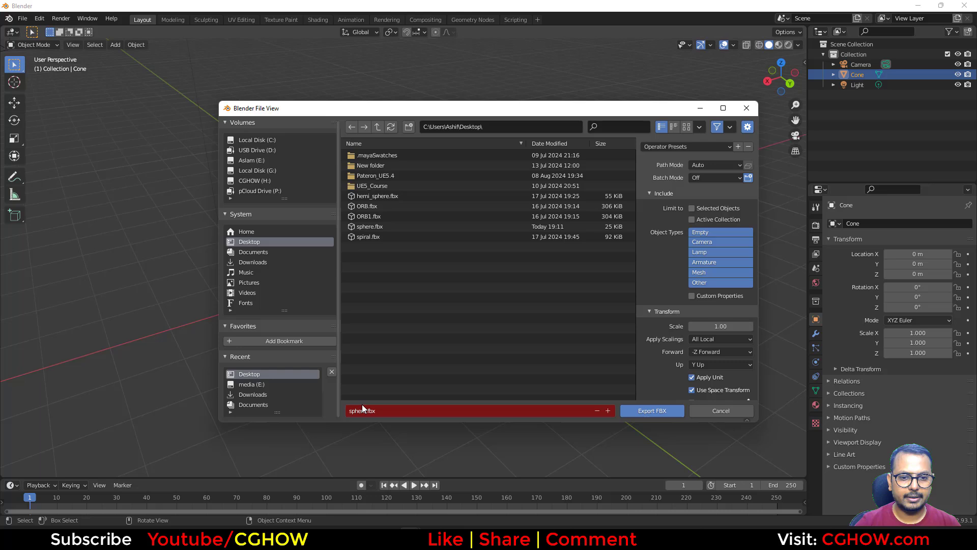
{"action": "left_click", "coordinate": [377, 410]}
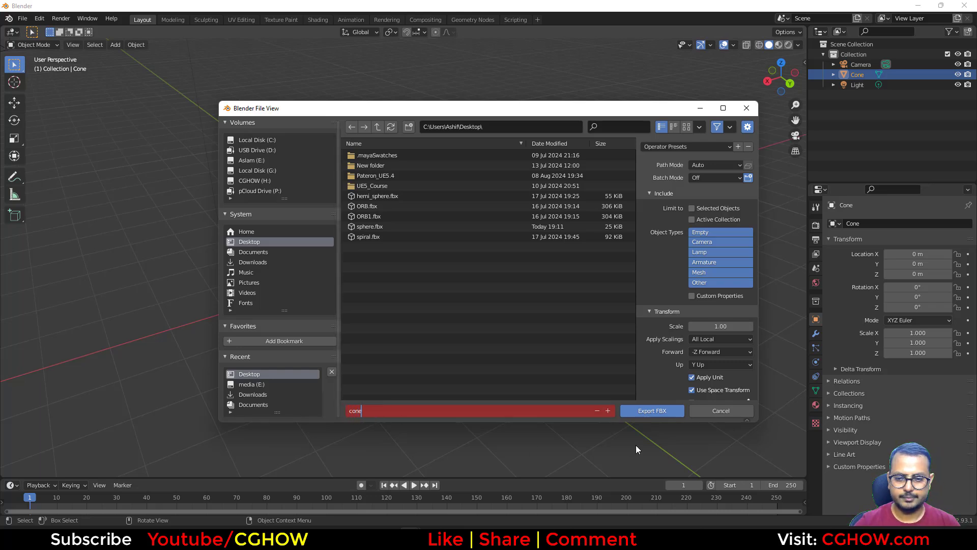
{"action": "key", "text": "Return"}
{"action": "left_click", "coordinate": [636, 413]}
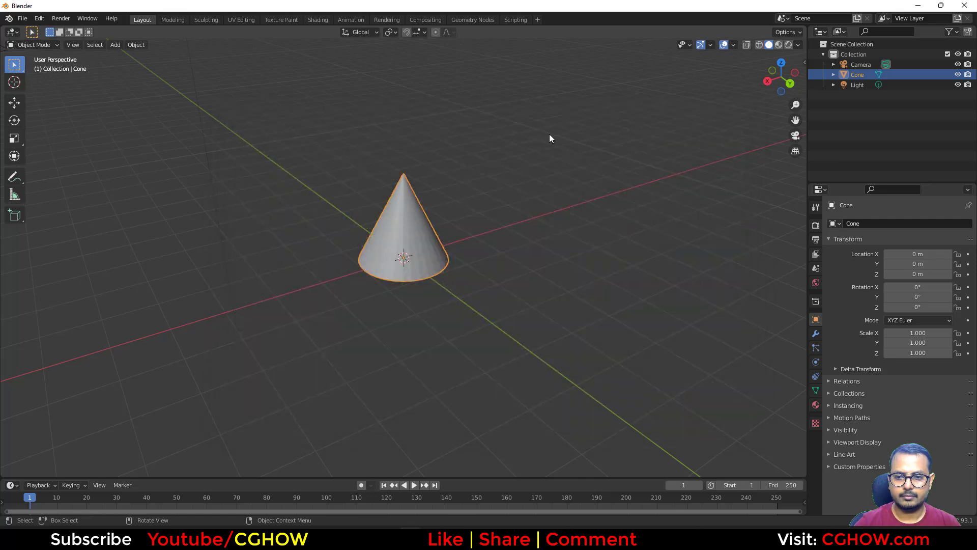
Close Blender and import cone.fbx and sphere.fbx from the Desktop into mesh_alignment
{"action": "left_click", "coordinate": [966, 7]}
{"action": "left_click", "coordinate": [517, 286]}
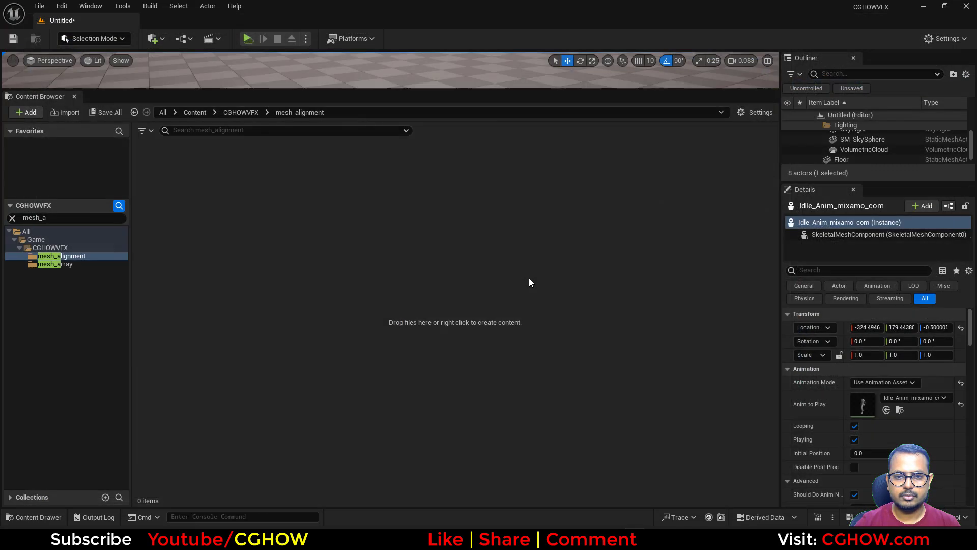
{"action": "right_click", "coordinate": [277, 209]}
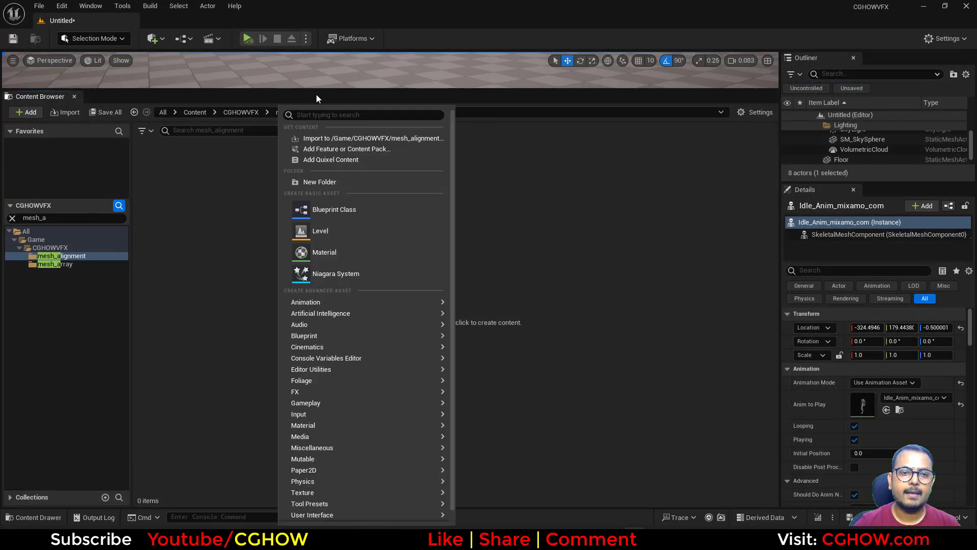
{"action": "left_click", "coordinate": [315, 141]}
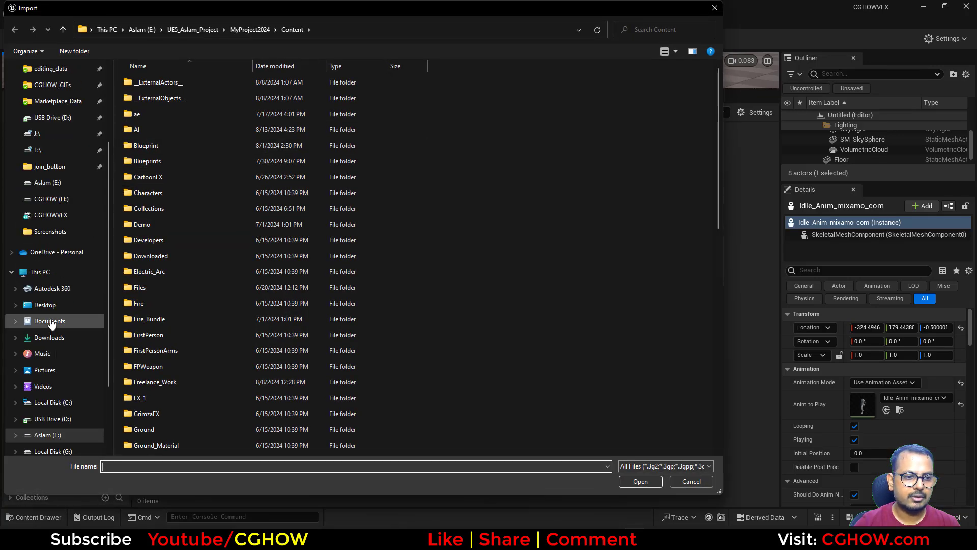
{"action": "left_click", "coordinate": [51, 305]}
{"action": "left_click", "coordinate": [372, 109]}
{"action": "left_click", "coordinate": [405, 102], "text": "ctrl"}
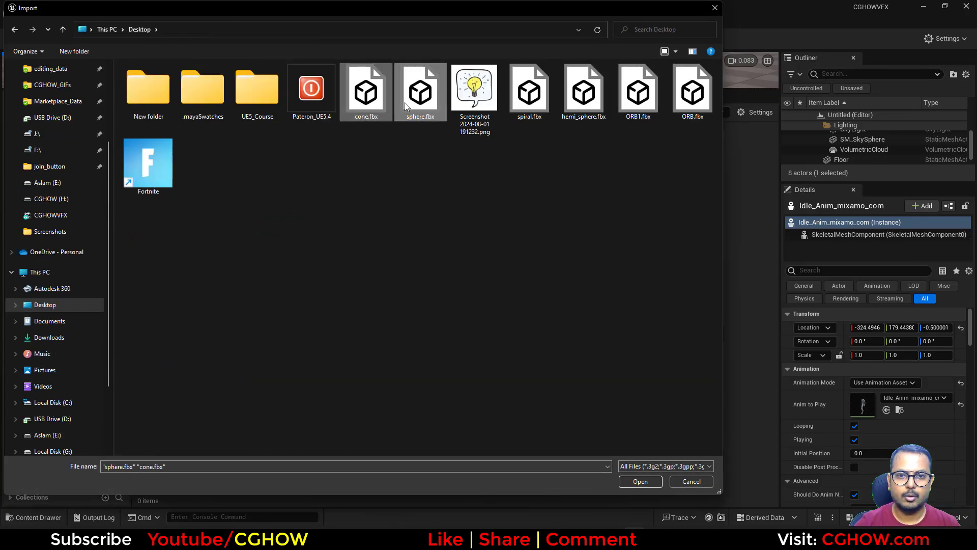
{"action": "left_click", "coordinate": [642, 481]}
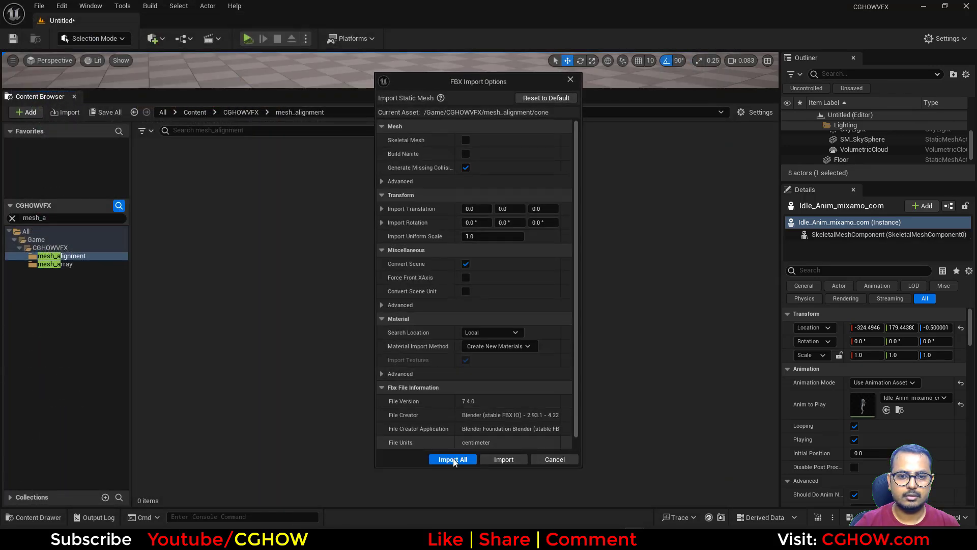
{"action": "left_click", "coordinate": [467, 460]}
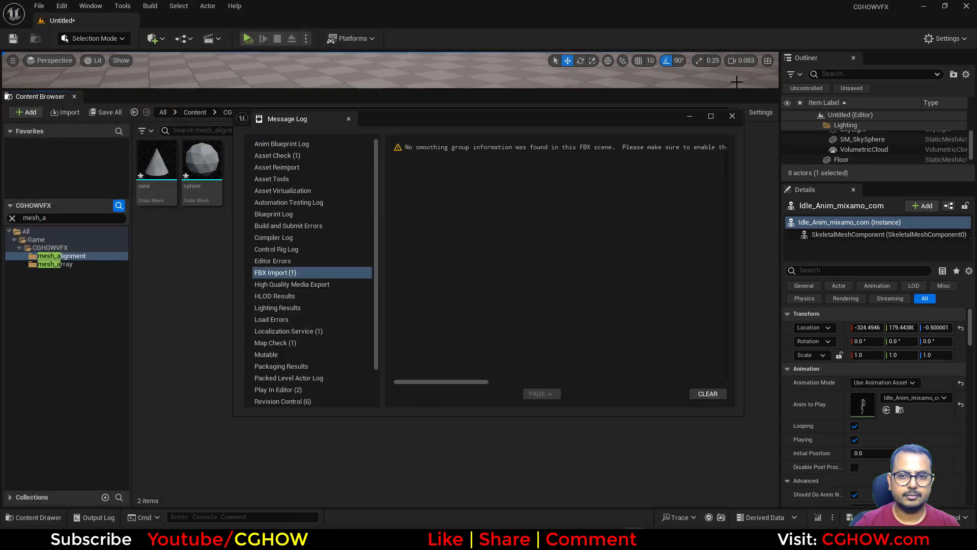
{"action": "left_click", "coordinate": [730, 116]}
Create a new material named M_color
{"action": "right_click", "coordinate": [297, 267]}
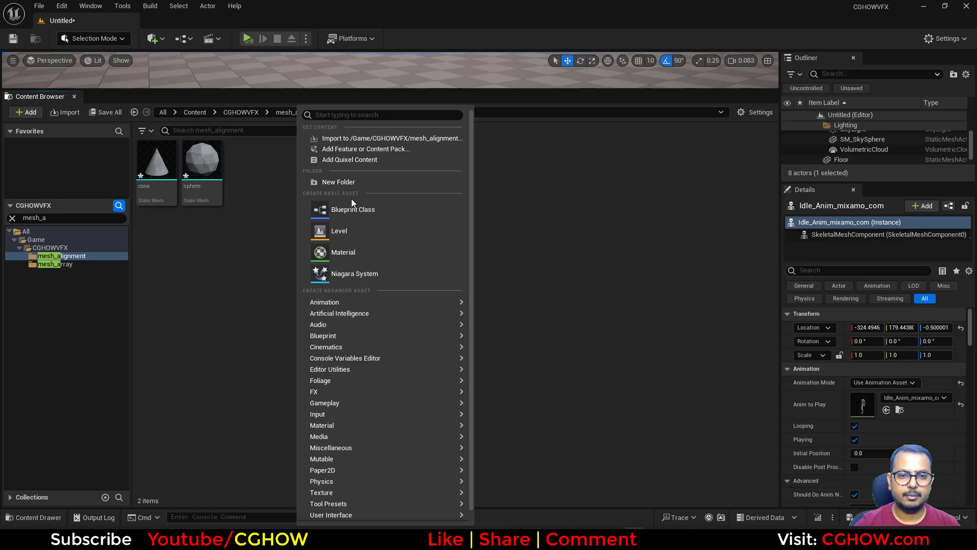
{"action": "left_click", "coordinate": [355, 258]}
{"action": "type", "text": "M"}
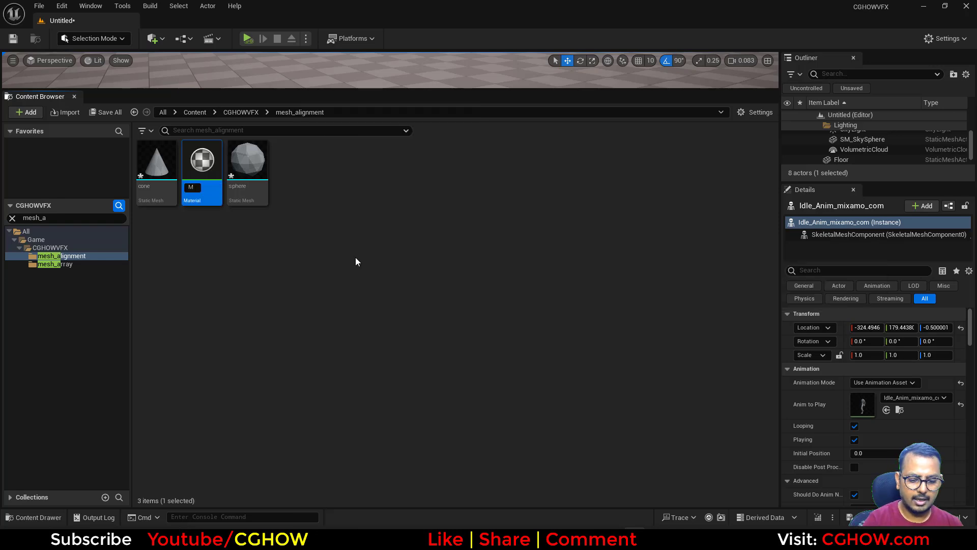
{"action": "type", "text": "_color"}
{"action": "key", "text": "Return"}
{"action": "key", "text": "Return"}
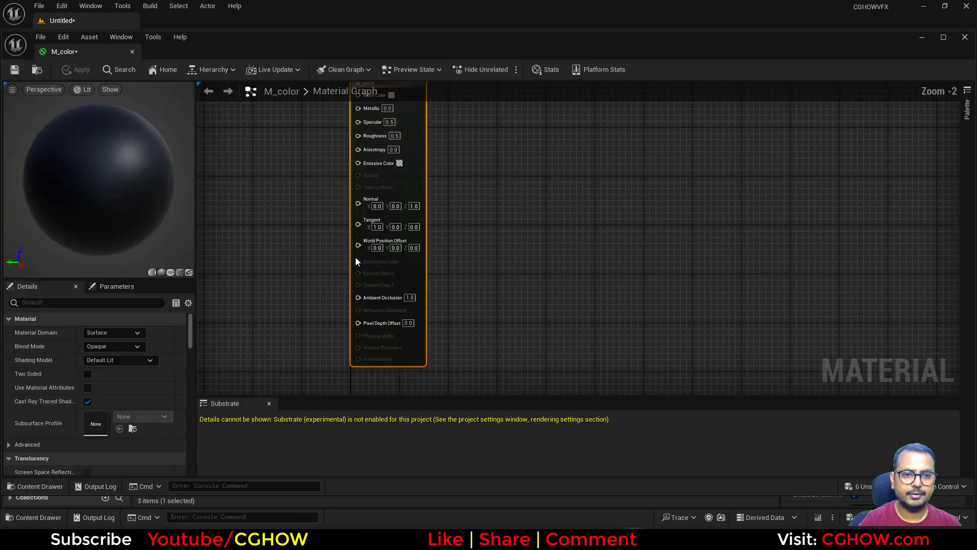
Wire a Particle Color node into Base Color and Emissive Color, apply, and save all
{"action": "right_click_drag", "start_coordinate": [376, 189], "coordinate": [415, 255]}
{"action": "right_click", "coordinate": [366, 210]}
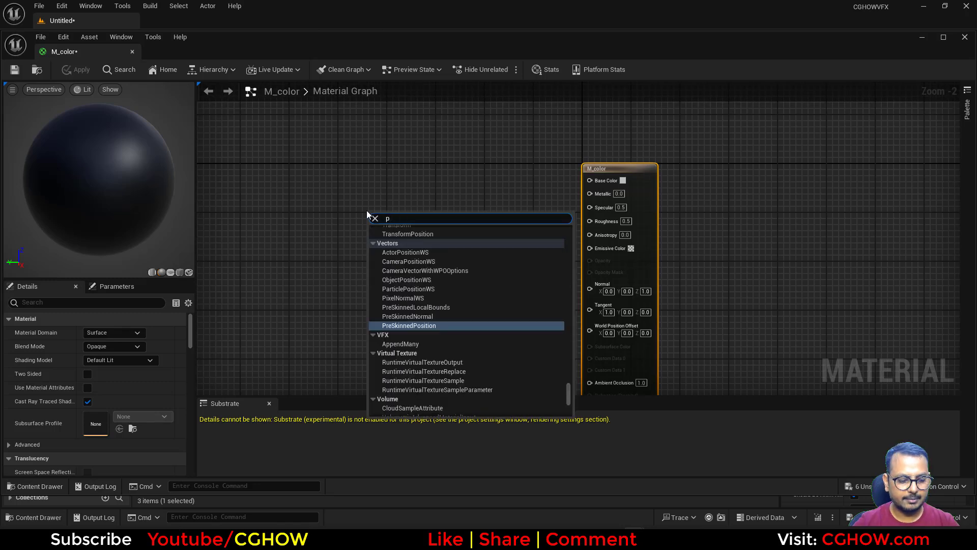
{"action": "type", "text": "particle"}
{"action": "left_click", "coordinate": [418, 318]}
{"action": "left_click_drag", "start_coordinate": [409, 232], "coordinate": [589, 180]}
{"action": "left_click_drag", "start_coordinate": [597, 234], "coordinate": [594, 246]}
{"action": "left_click", "coordinate": [134, 52]}
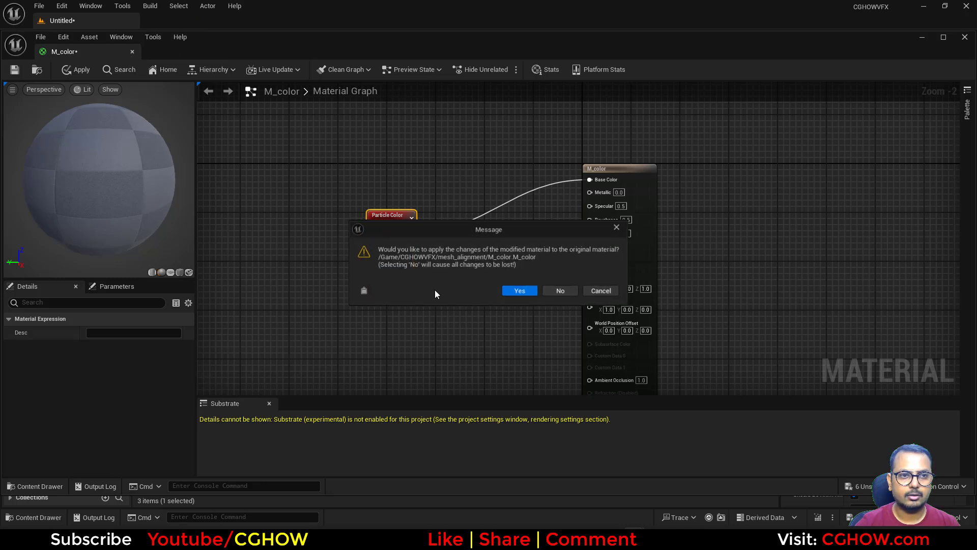
{"action": "left_click", "coordinate": [520, 291]}
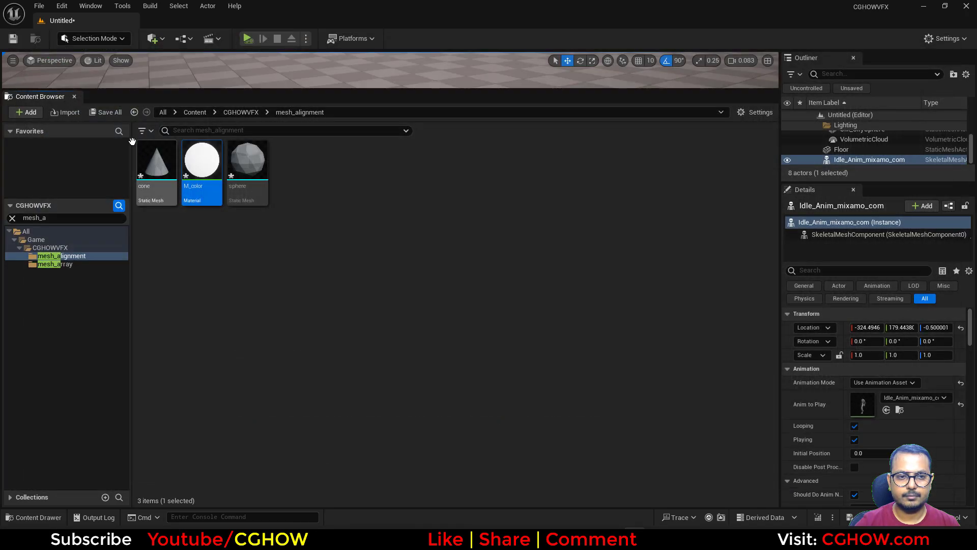
{"action": "left_click", "coordinate": [100, 117]}
{"action": "left_click", "coordinate": [552, 382]}
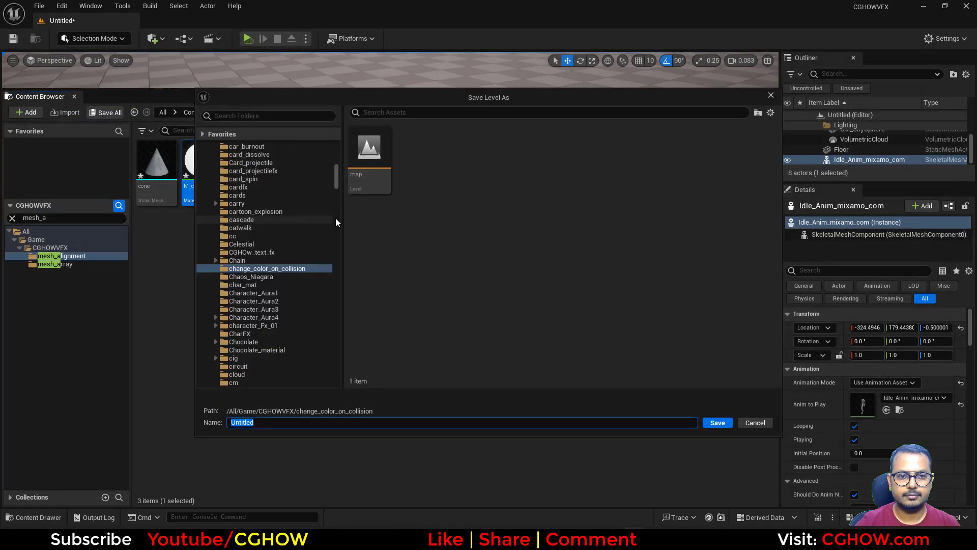
Cancel the level save and save the cone, sphere and M_color assets
{"action": "left_click", "coordinate": [755, 423]}
{"action": "left_click", "coordinate": [156, 161]}
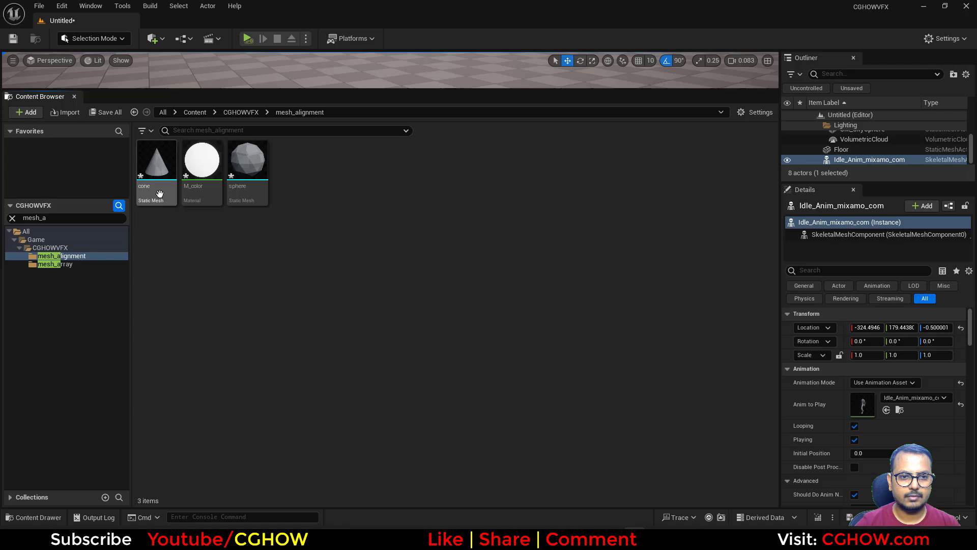
{"action": "left_click", "coordinate": [247, 162], "text": "shift"}
{"action": "right_click", "coordinate": [263, 173]}
{"action": "left_click", "coordinate": [319, 234]}
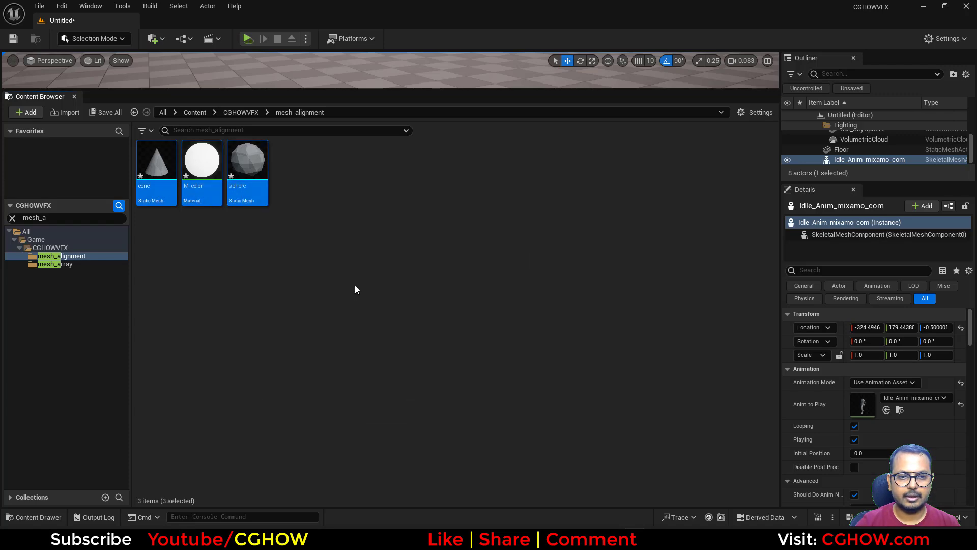
Create an empty Niagara System named FX
{"action": "right_click", "coordinate": [365, 195]}
{"action": "left_click", "coordinate": [432, 275]}
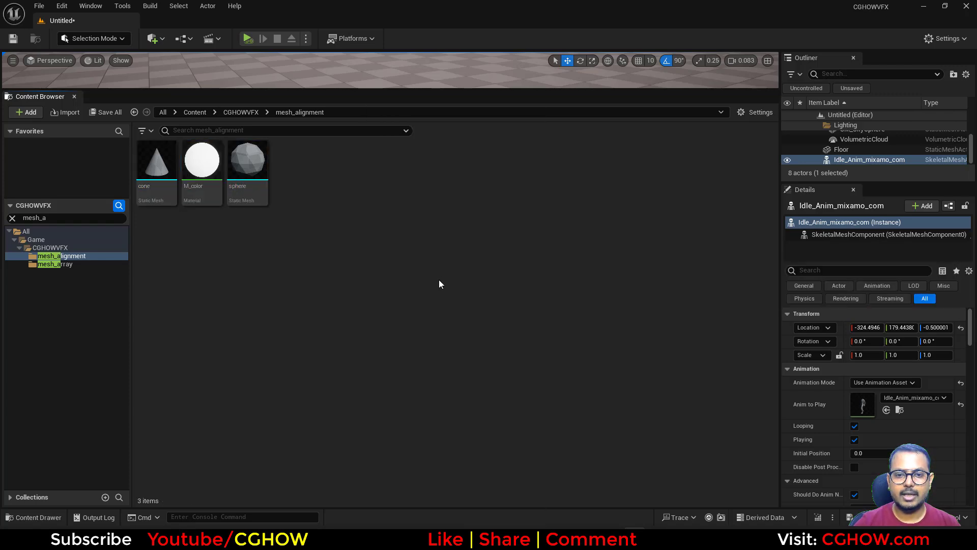
{"action": "left_click", "coordinate": [221, 446]}
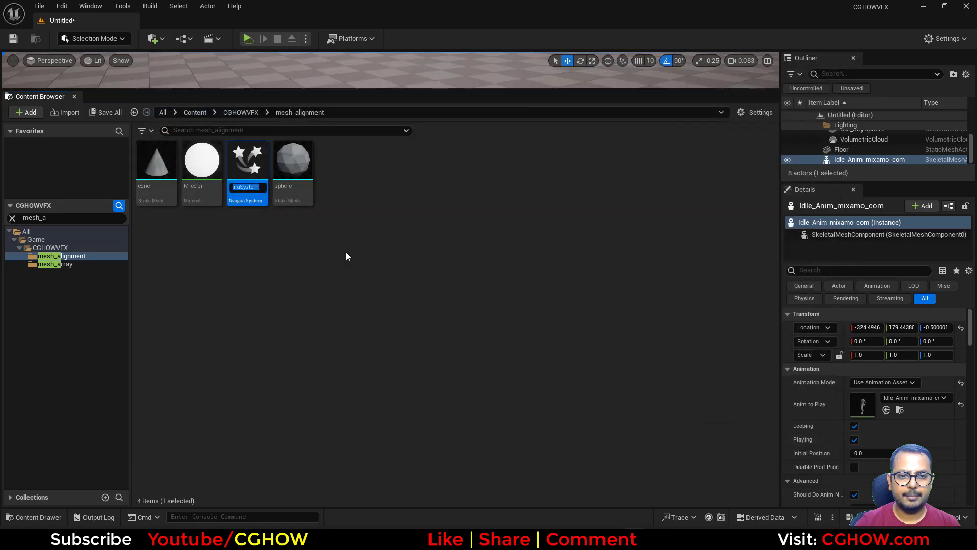
{"action": "type", "text": "FX"}
{"action": "key", "text": "Return"}
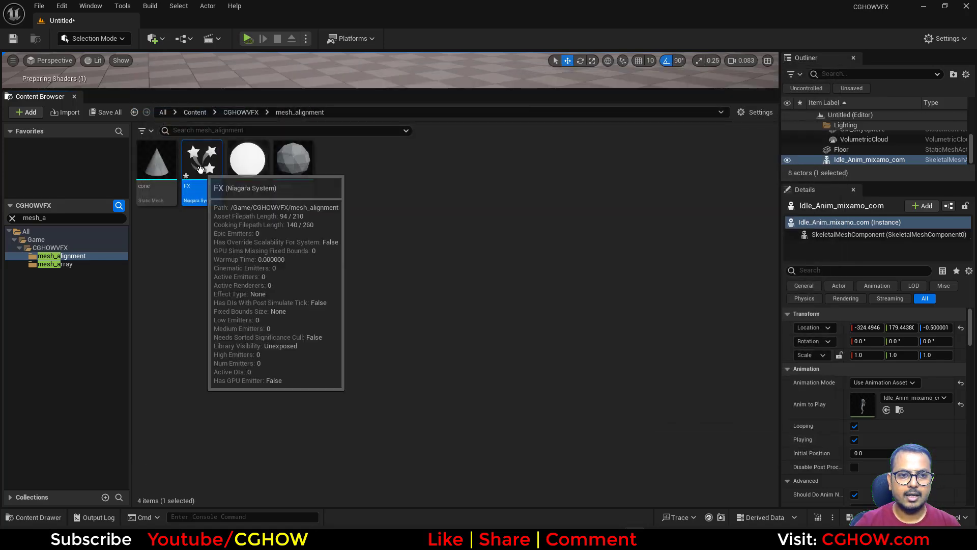
Open FX in a docked Niagara editor and add the Fountain emitter template
{"action": "double_click", "coordinate": [200, 163]}
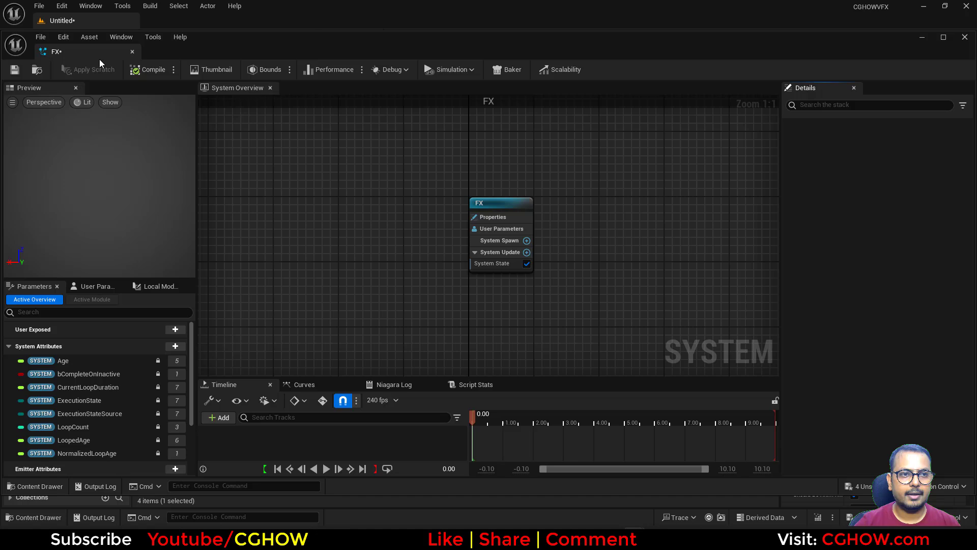
{"action": "left_click_drag", "start_coordinate": [99, 59], "coordinate": [177, 27]}
{"action": "right_click_drag", "start_coordinate": [567, 146], "coordinate": [439, 157]}
{"action": "right_click", "coordinate": [440, 163]}
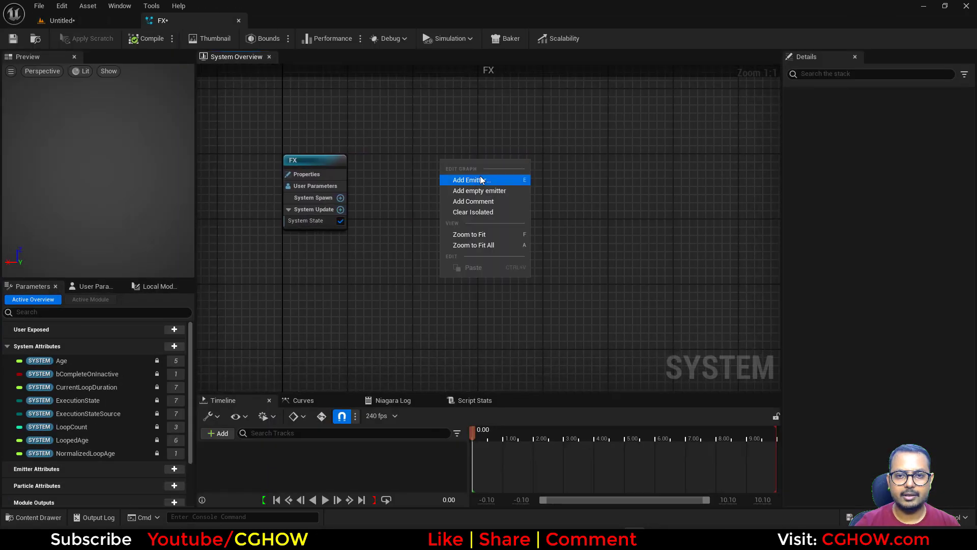
{"action": "left_click", "coordinate": [481, 181]}
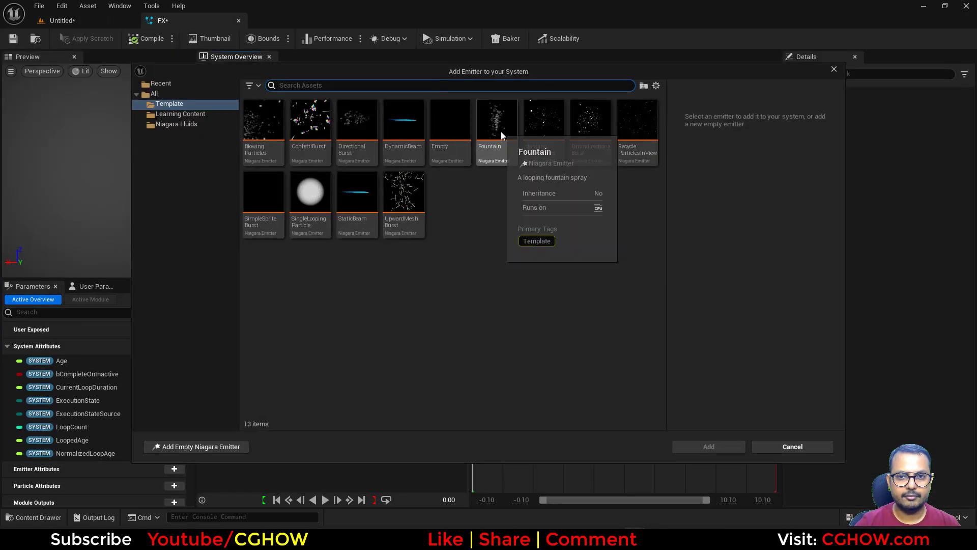
{"action": "double_click", "coordinate": [501, 131]}
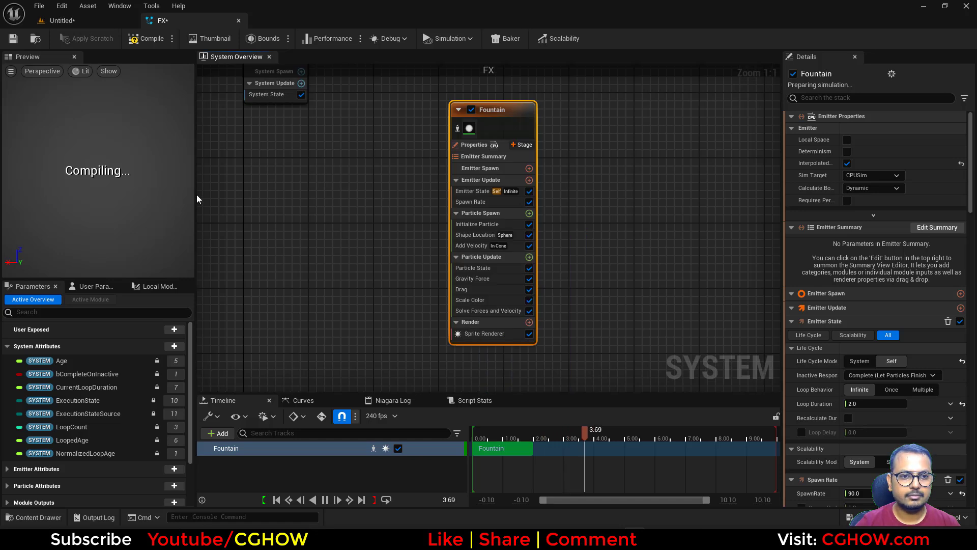
Enlarge the preview and Details panels and recentre the emitter graph
{"action": "left_click_drag", "start_coordinate": [197, 199], "coordinate": [242, 196]}
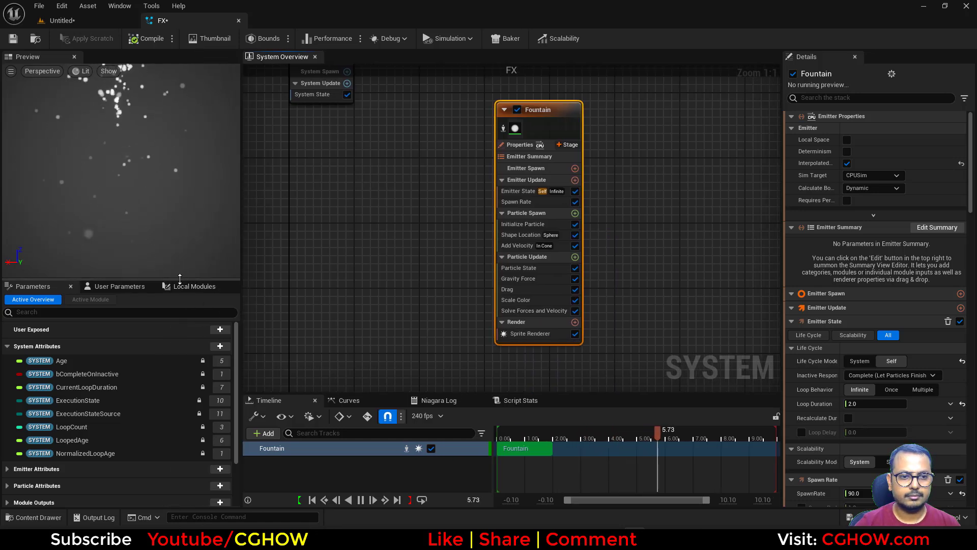
{"action": "left_click_drag", "start_coordinate": [179, 279], "coordinate": [180, 290]}
{"action": "right_click_drag", "start_coordinate": [331, 266], "coordinate": [318, 280]}
{"action": "left_click_drag", "start_coordinate": [784, 263], "coordinate": [715, 263]}
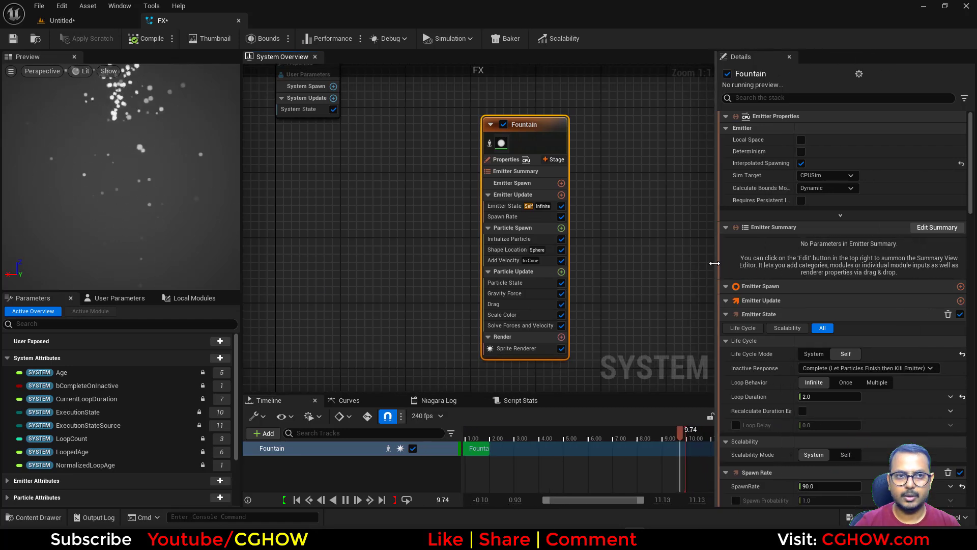
Load the Default layout, move Preview to the upper right and dock Details beside the graph
{"action": "left_click", "coordinate": [120, 5]}
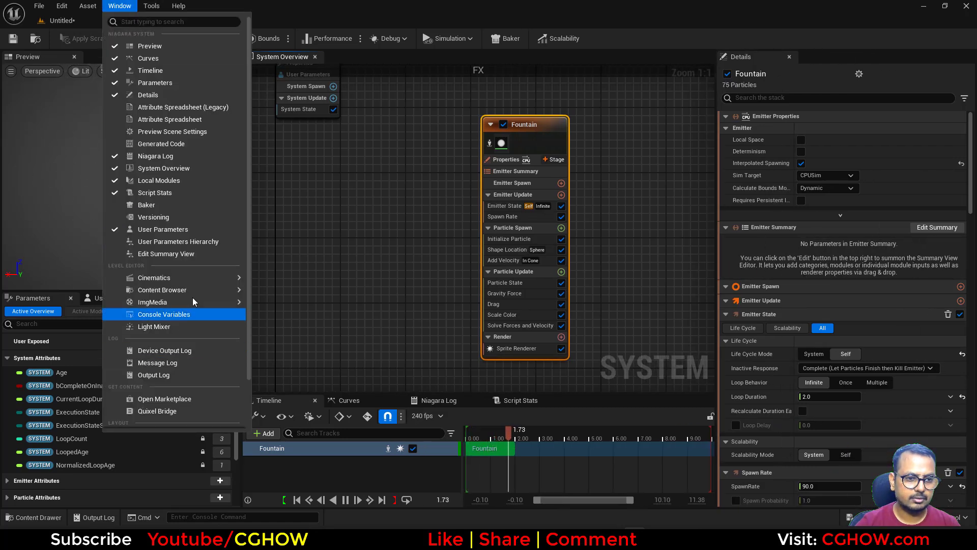
{"action": "scroll", "coordinate": [187, 326], "scroll_direction": "down", "scroll_amount": 3}
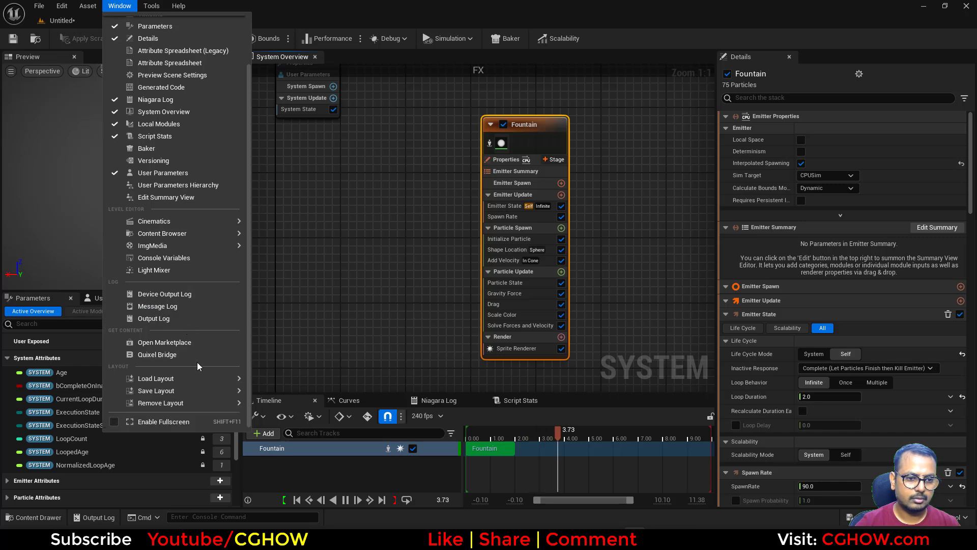
{"action": "mouse_move", "coordinate": [199, 378]}
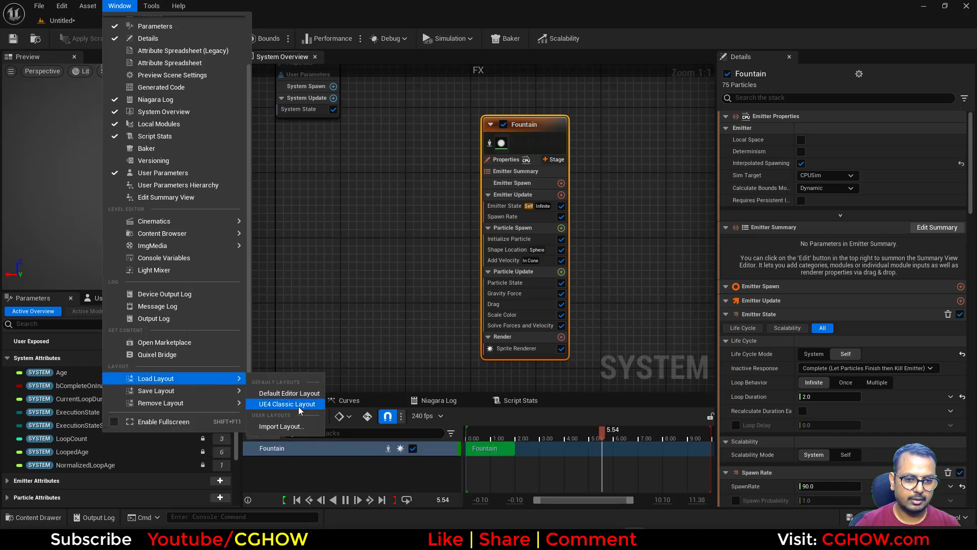
{"action": "mouse_move", "coordinate": [193, 400]}
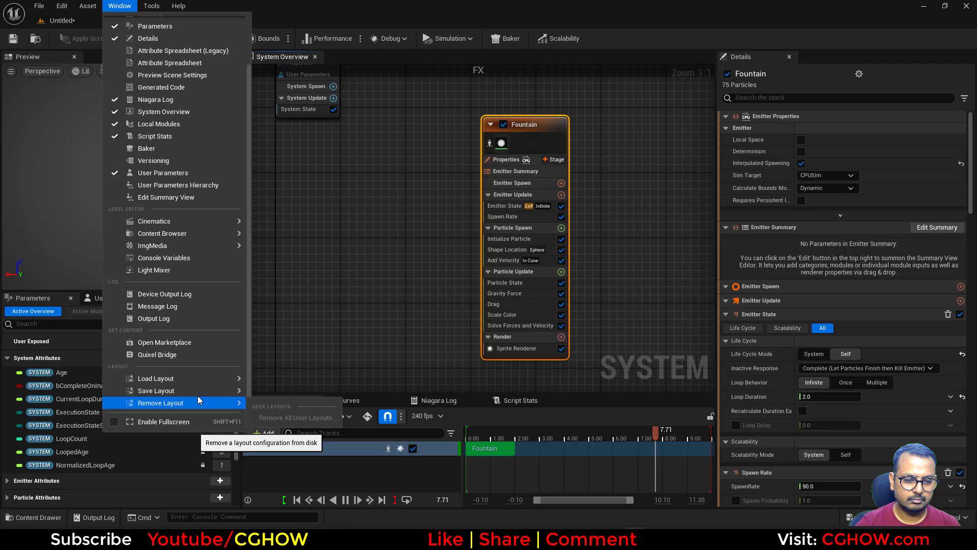
{"action": "left_click", "coordinate": [285, 390]}
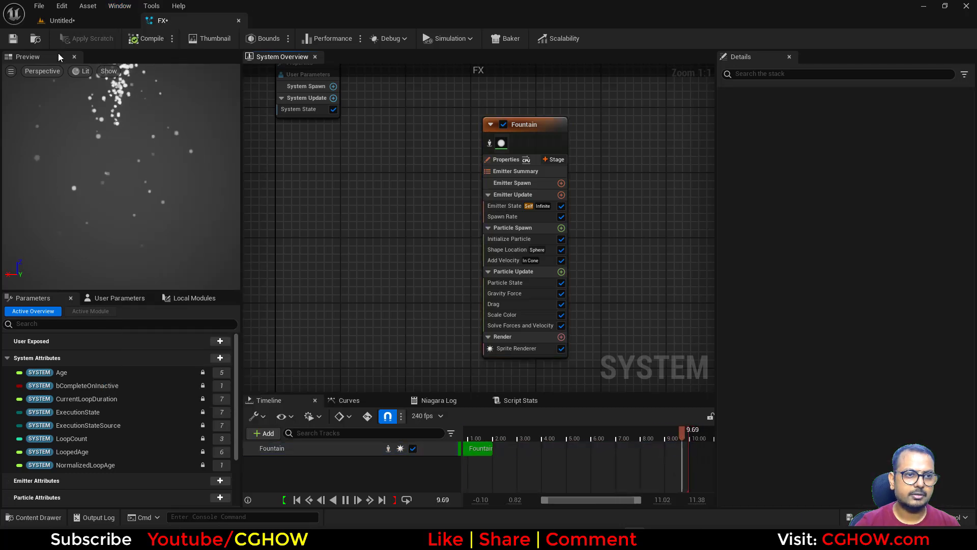
{"action": "left_click_drag", "start_coordinate": [59, 57], "coordinate": [757, 92]}
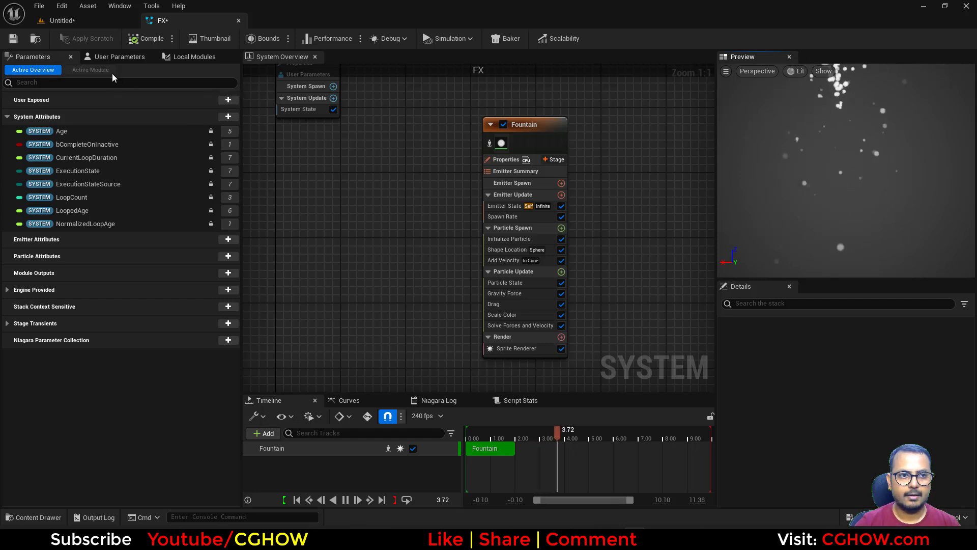
{"action": "left_click_drag", "start_coordinate": [746, 288], "coordinate": [635, 142]}
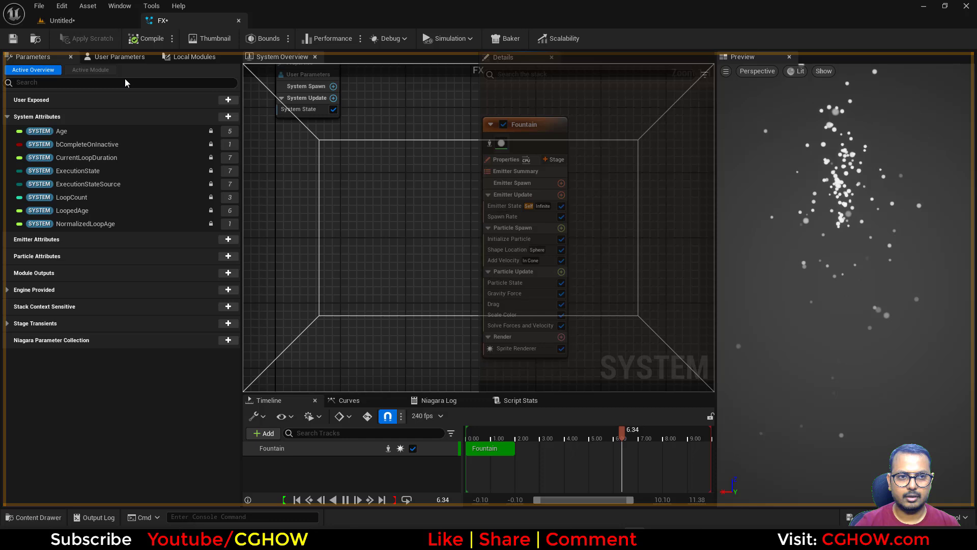
{"action": "left_click_drag", "start_coordinate": [125, 78], "coordinate": [378, 178]}
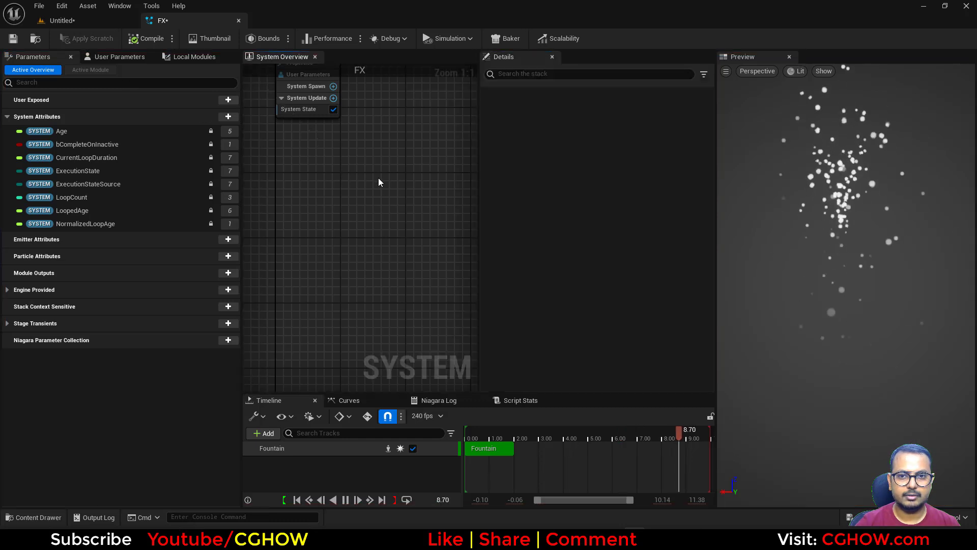
Dock the Parameters, User Parameters and Local Modules panels to the sidebar
{"action": "right_click", "coordinate": [26, 60]}
{"action": "left_click", "coordinate": [56, 87]}
{"action": "right_click", "coordinate": [48, 57]}
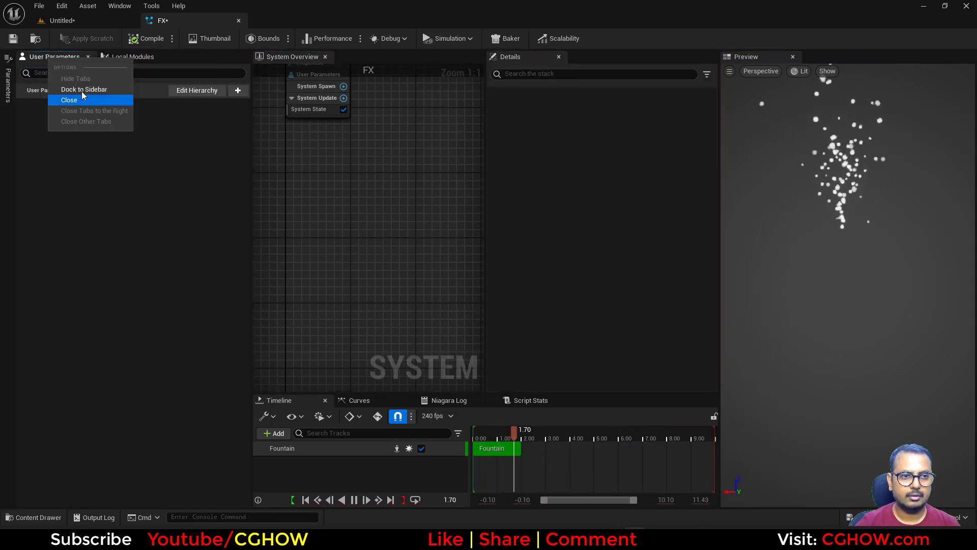
{"action": "left_click", "coordinate": [82, 90]}
{"action": "right_click", "coordinate": [48, 60]}
{"action": "left_click", "coordinate": [82, 91]}
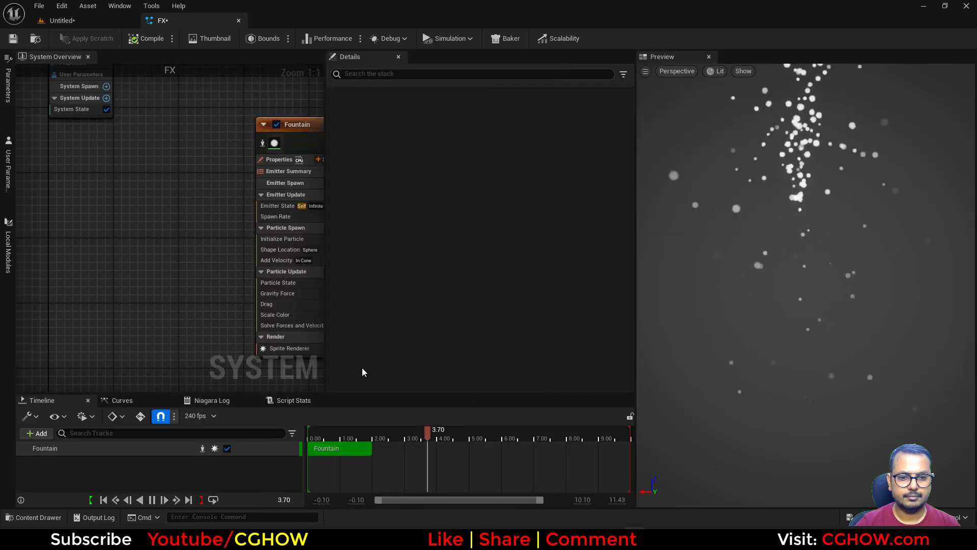
Group Timeline, Script Stats, Niagara Log and Curves into one panel under the preview
{"action": "left_click_drag", "start_coordinate": [42, 400], "coordinate": [746, 476]}
{"action": "left_click_drag", "start_coordinate": [233, 401], "coordinate": [741, 289]}
{"action": "left_click_drag", "start_coordinate": [111, 403], "coordinate": [723, 302]}
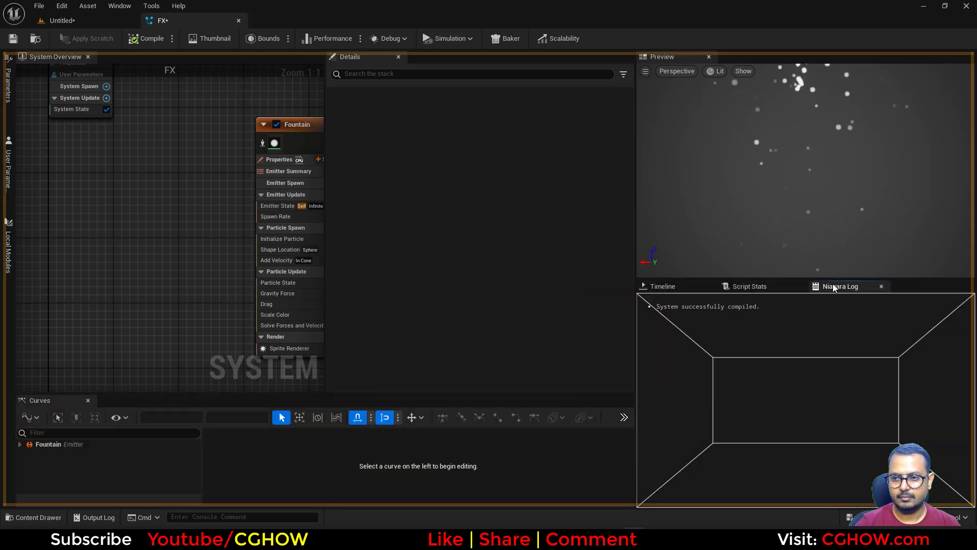
{"action": "left_click_drag", "start_coordinate": [41, 400], "coordinate": [853, 357]}
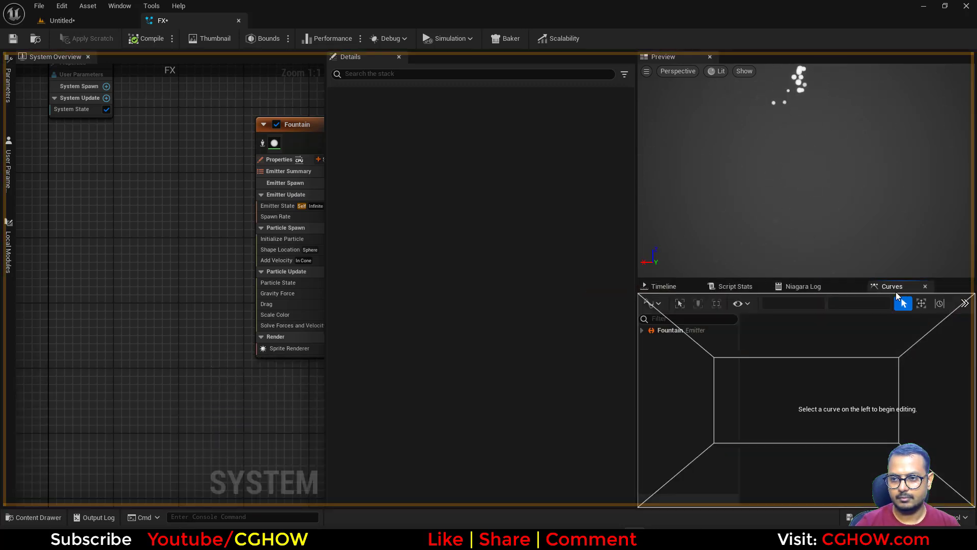
{"action": "left_click", "coordinate": [667, 286]}
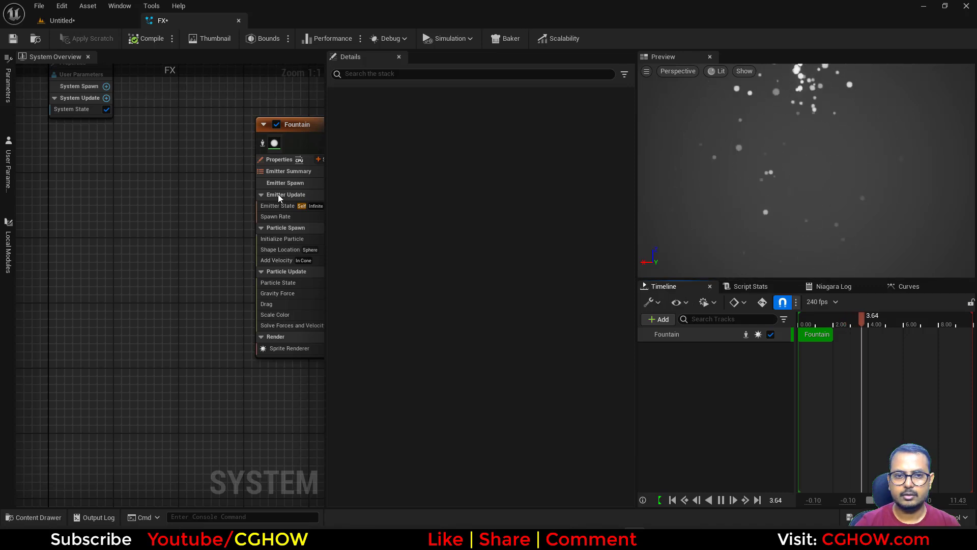
Bring the Fountain emitter into view and show its settings
{"action": "right_click_drag", "start_coordinate": [175, 269], "coordinate": [65, 258]}
{"action": "left_click", "coordinate": [184, 126]}
{"action": "right_click_drag", "start_coordinate": [132, 241], "coordinate": [70, 294]}
{"action": "right_click_drag", "start_coordinate": [234, 271], "coordinate": [267, 274]}
Rename the Fountain emitter to 'sphere'
{"action": "left_click", "coordinate": [763, 204]}
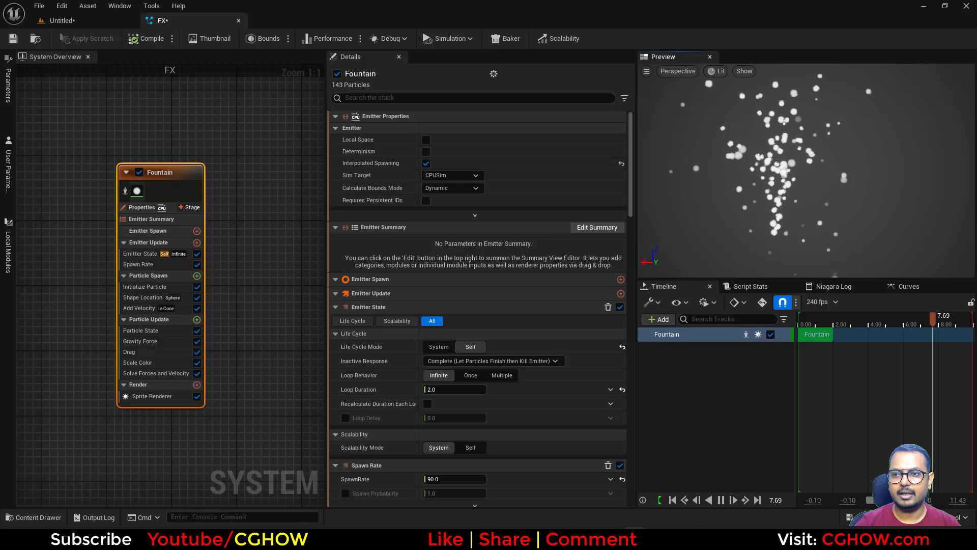
{"action": "right_click_drag", "start_coordinate": [217, 256], "coordinate": [193, 246]}
{"action": "double_click", "coordinate": [142, 157]}
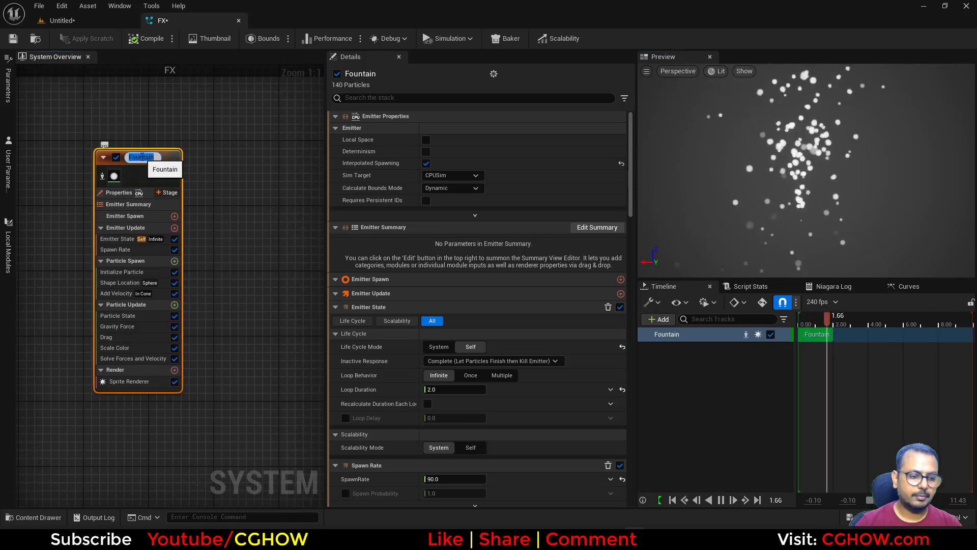
{"action": "type", "text": "sphere"}
{"action": "key", "text": "Return"}
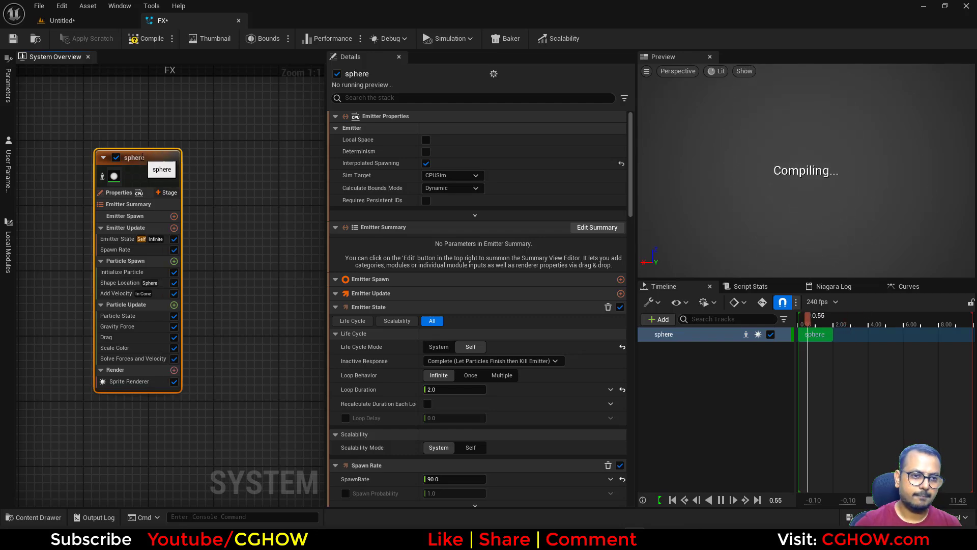
Delete the unneeded modules, including Shape Location and Spawn Rate
{"action": "right_click_drag", "start_coordinate": [219, 298], "coordinate": [193, 283]}
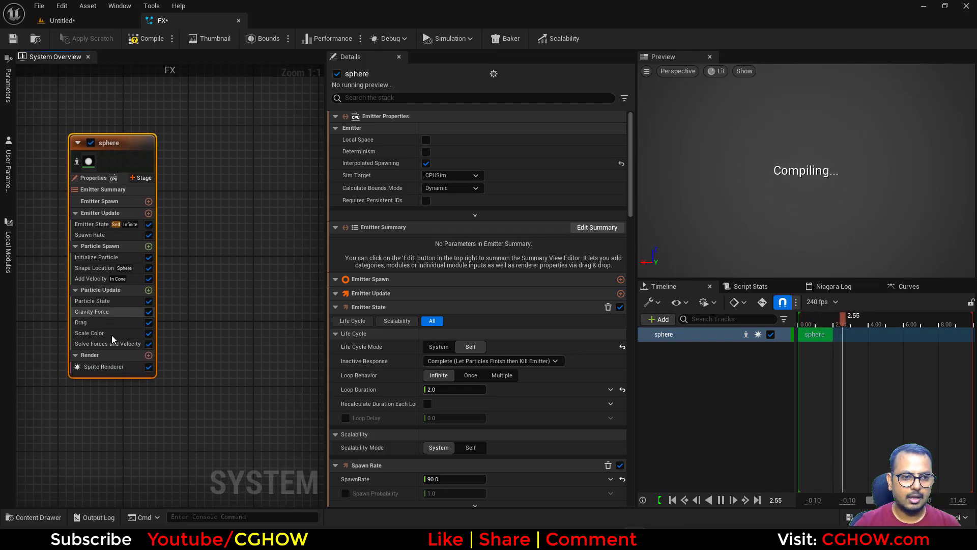
{"action": "left_click", "coordinate": [95, 333]}
{"action": "left_click", "coordinate": [92, 323], "text": "ctrl"}
{"action": "left_click", "coordinate": [92, 311], "text": "ctrl"}
{"action": "left_click", "coordinate": [91, 279], "text": "ctrl"}
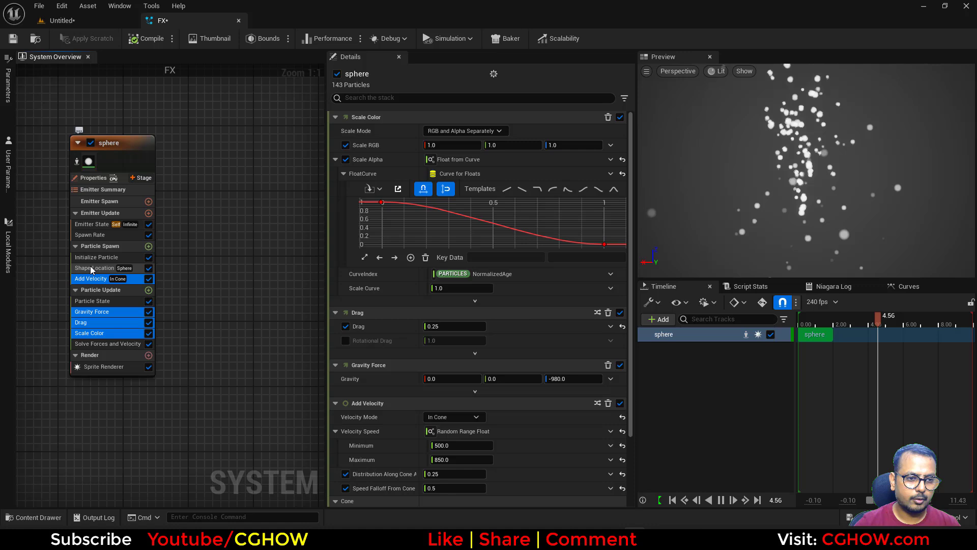
{"action": "left_click", "coordinate": [91, 268], "text": "ctrl"}
{"action": "left_click", "coordinate": [96, 234], "text": "ctrl"}
{"action": "key", "text": "Delete"}
Add Spawn Burst Instantaneous, set Loop Behavior to Once, and untick Kill Particles
{"action": "left_click", "coordinate": [148, 213]}
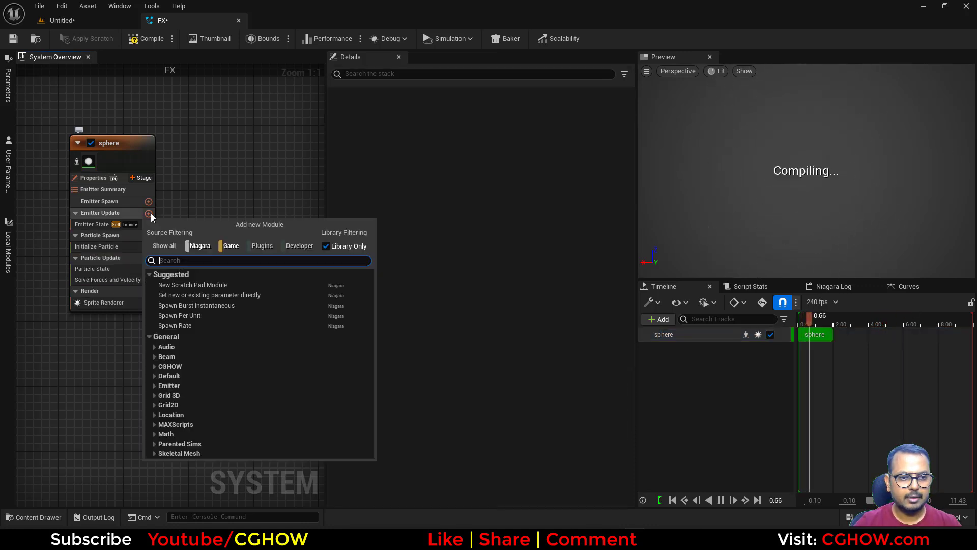
{"action": "left_click", "coordinate": [170, 306]}
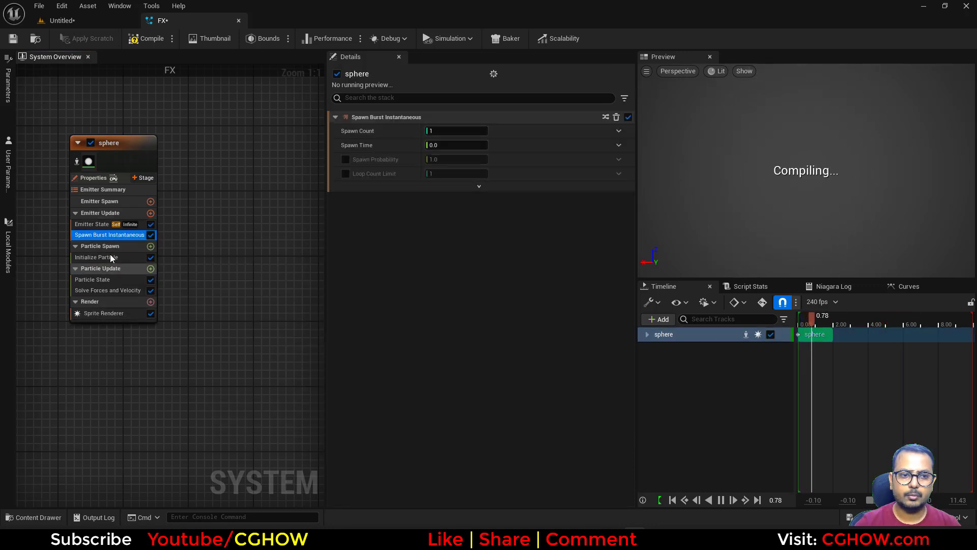
{"action": "left_click", "coordinate": [502, 186]}
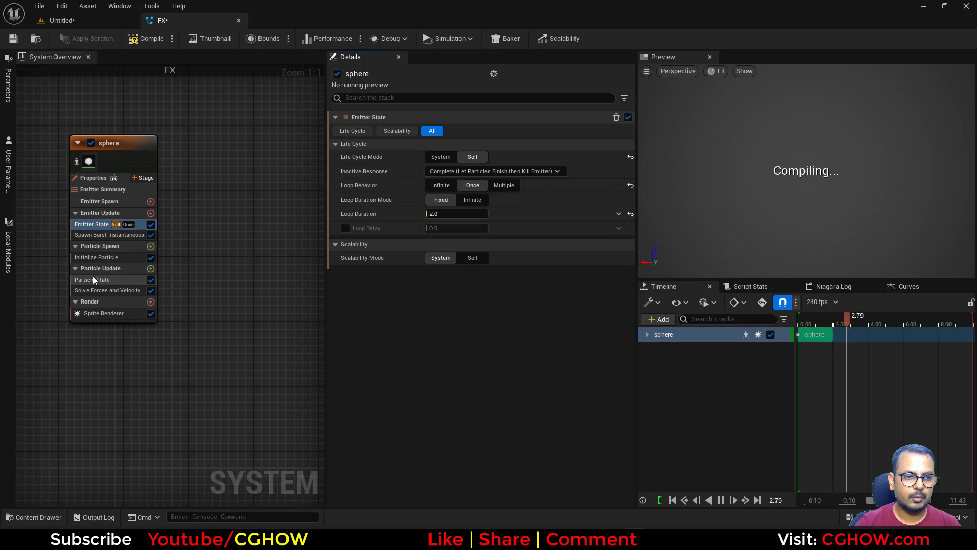
{"action": "left_click", "coordinate": [92, 280]}
{"action": "left_click", "coordinate": [430, 131]}
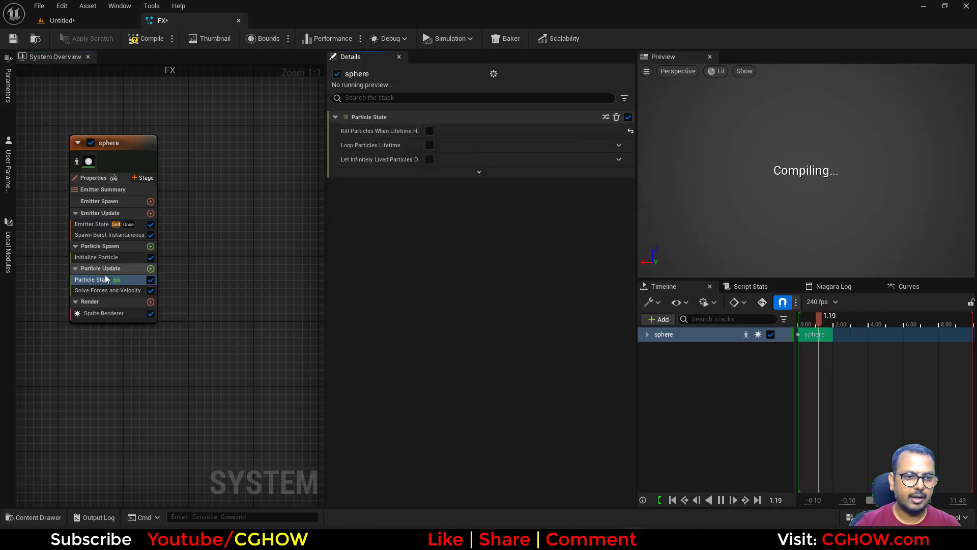
Replace the Sprite Renderer with a Mesh Renderer
{"action": "left_click", "coordinate": [109, 313]}
{"action": "key", "text": "Delete"}
{"action": "left_click", "coordinate": [150, 301]}
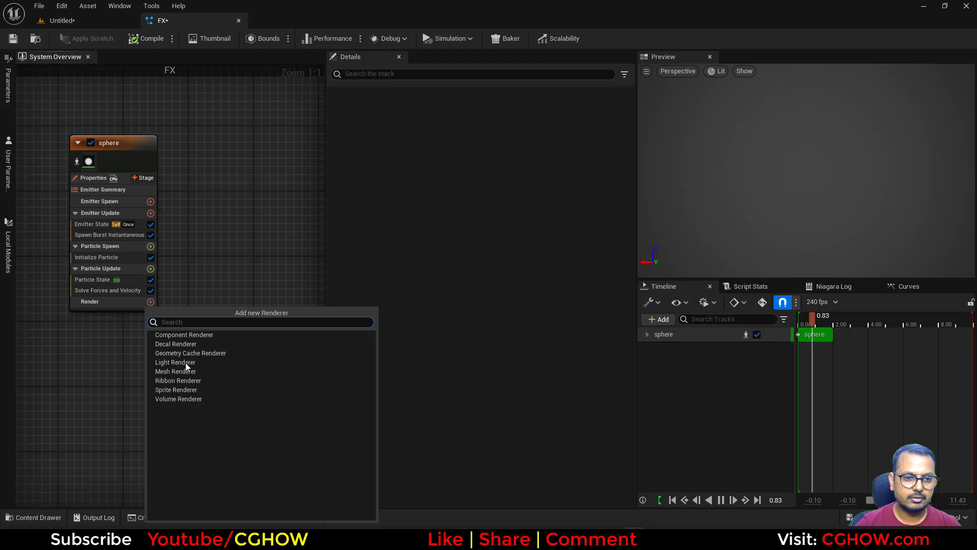
{"action": "left_click", "coordinate": [183, 372]}
Set the Mesh Renderer's Meshes slot to the sphere asset from the Content Browser
{"action": "left_click", "coordinate": [99, 21]}
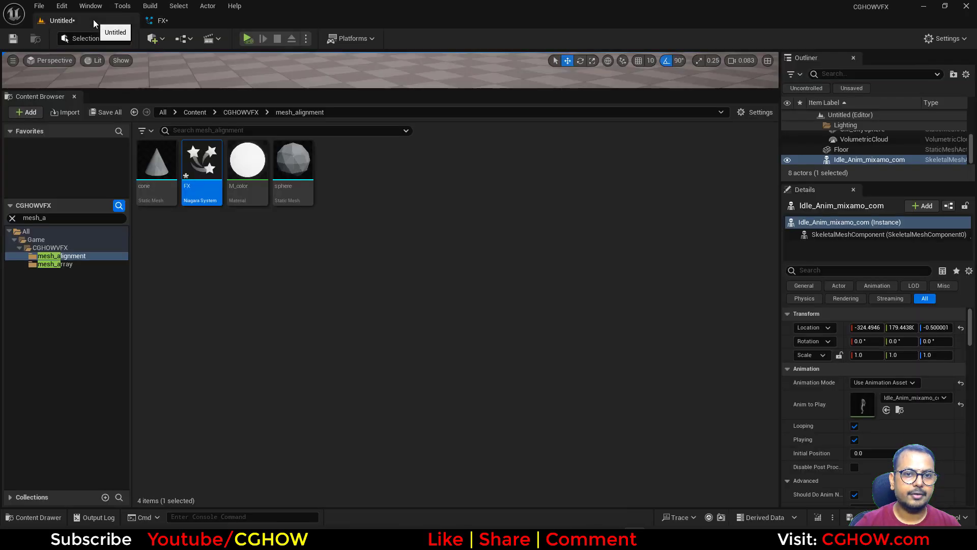
{"action": "left_click", "coordinate": [289, 172]}
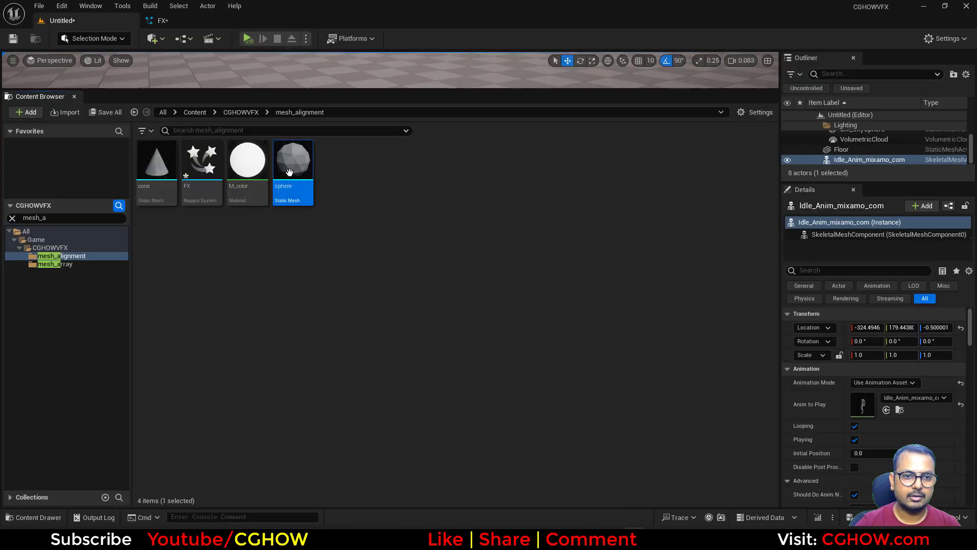
{"action": "left_click", "coordinate": [179, 24]}
{"action": "left_click", "coordinate": [335, 141]}
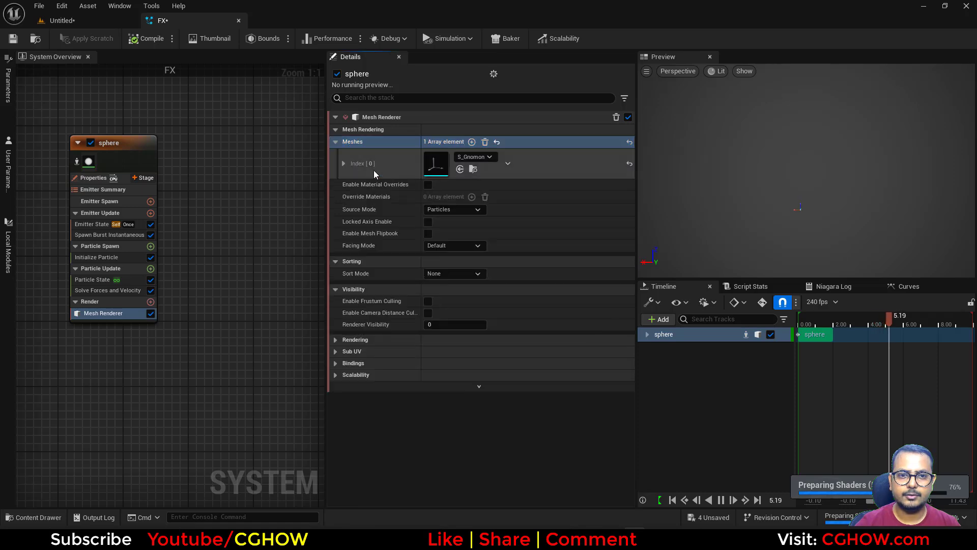
{"action": "left_click", "coordinate": [462, 169]}
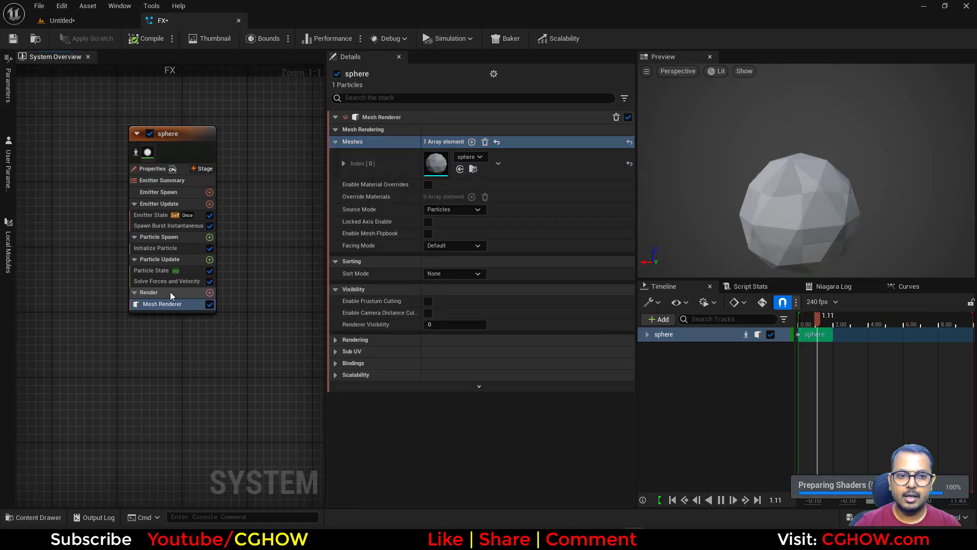
Enable Material Overrides on the Mesh Renderer and add an M_color override element
{"action": "left_click", "coordinate": [83, 23]}
{"action": "left_click", "coordinate": [181, 23]}
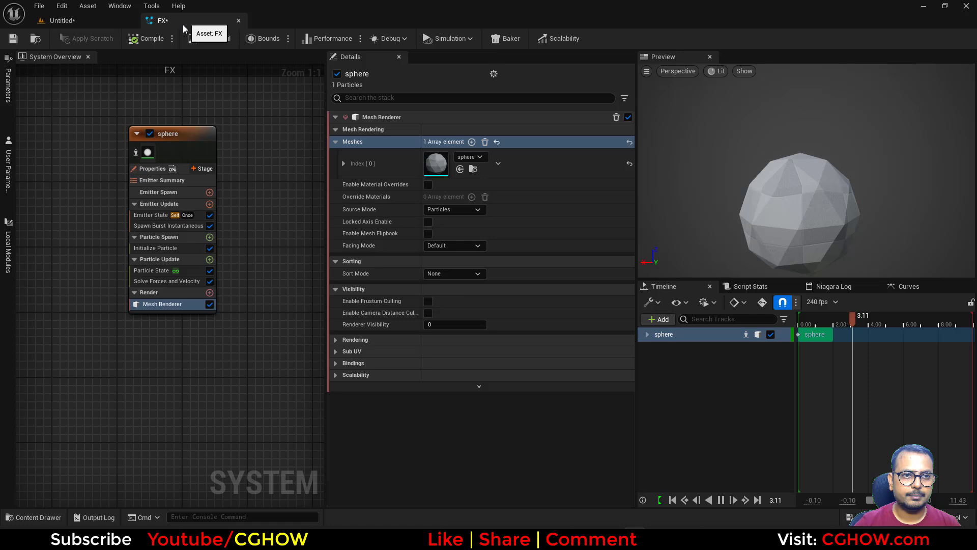
{"action": "left_click", "coordinate": [428, 185]}
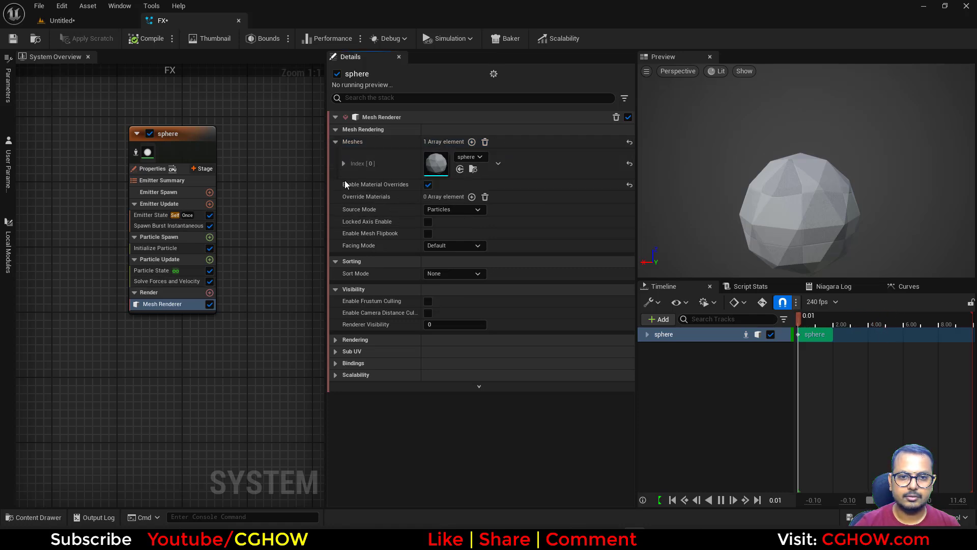
{"action": "left_click", "coordinate": [471, 197]}
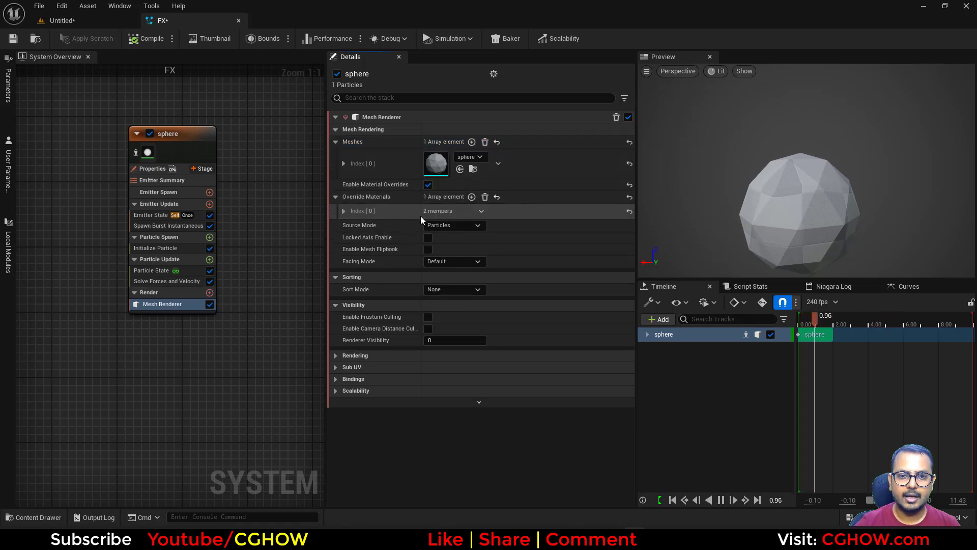
{"action": "left_click", "coordinate": [343, 210]}
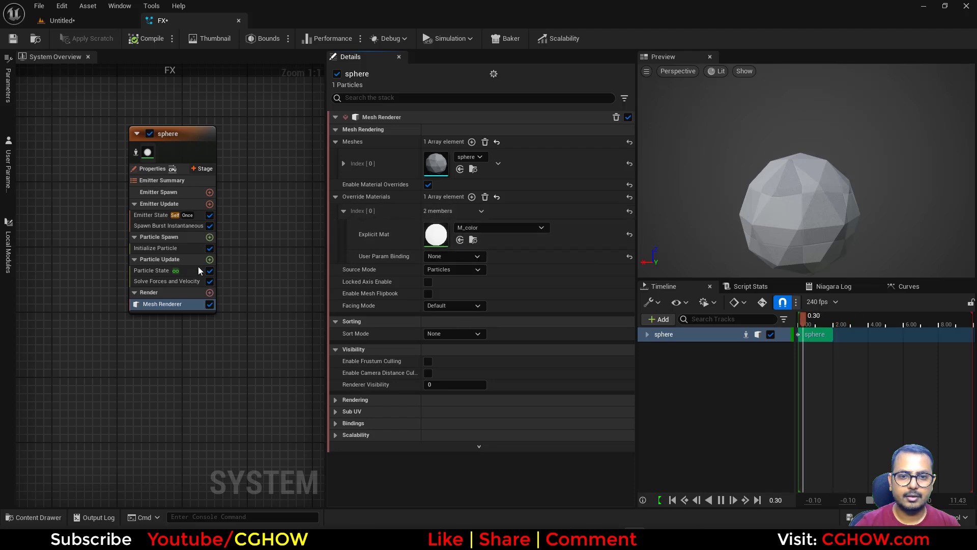
{"action": "left_click", "coordinate": [200, 248]}
Set the sphere particles' Initialize Particle colour to dark orange, then open the sphere static mesh
{"action": "left_click", "coordinate": [516, 227]}
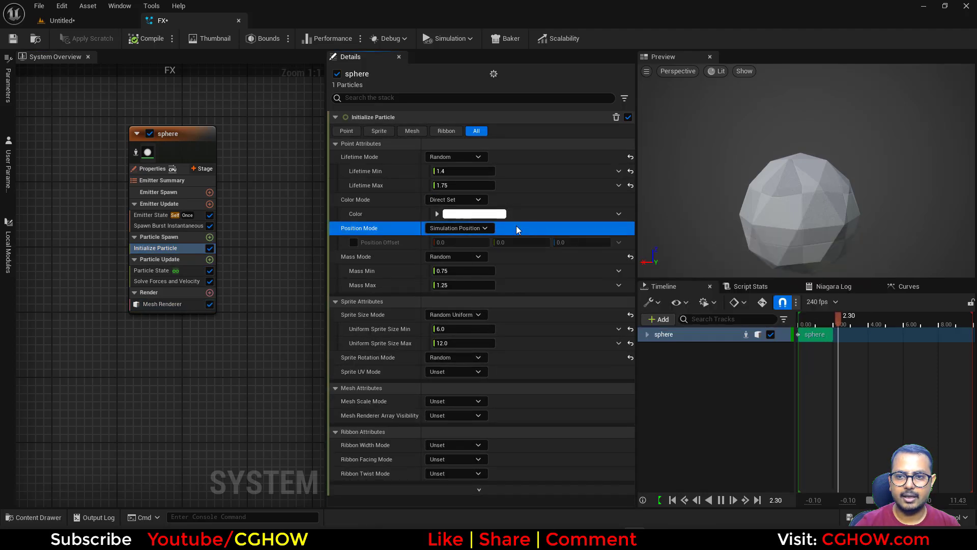
{"action": "left_click", "coordinate": [486, 214]}
{"action": "mouse_move", "coordinate": [591, 315]}
{"action": "left_mouse_down"}
{"action": "mouse_move", "coordinate": [597, 308]}
{"action": "mouse_move", "coordinate": [631, 328]}
{"action": "mouse_move", "coordinate": [632, 341]}
{"action": "mouse_move", "coordinate": [635, 333]}
{"action": "left_mouse_up"}
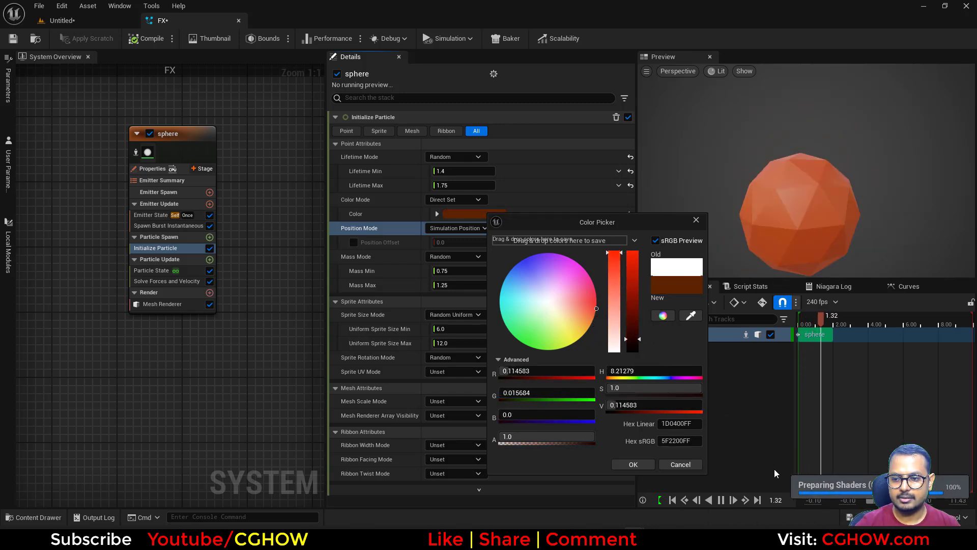
{"action": "left_click", "coordinate": [633, 465]}
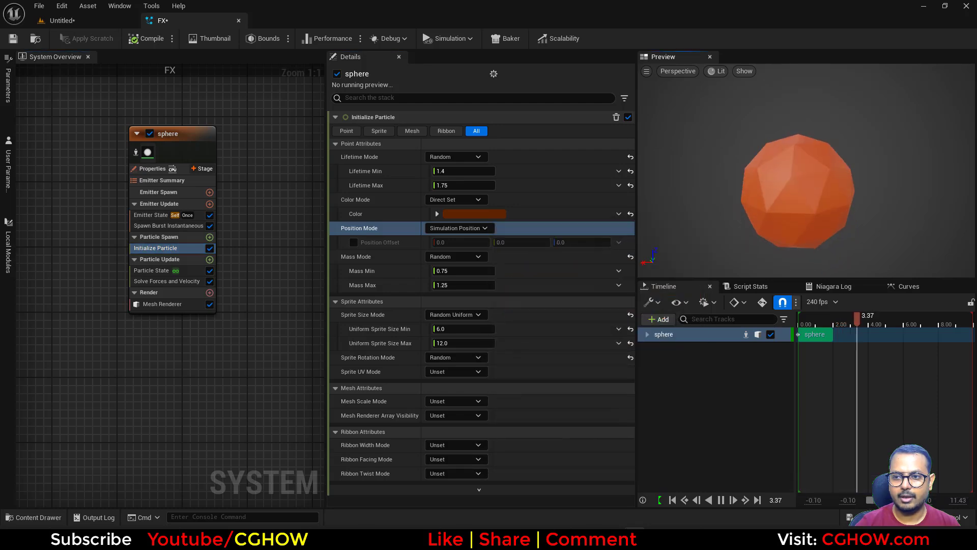
{"action": "left_click", "coordinate": [56, 21]}
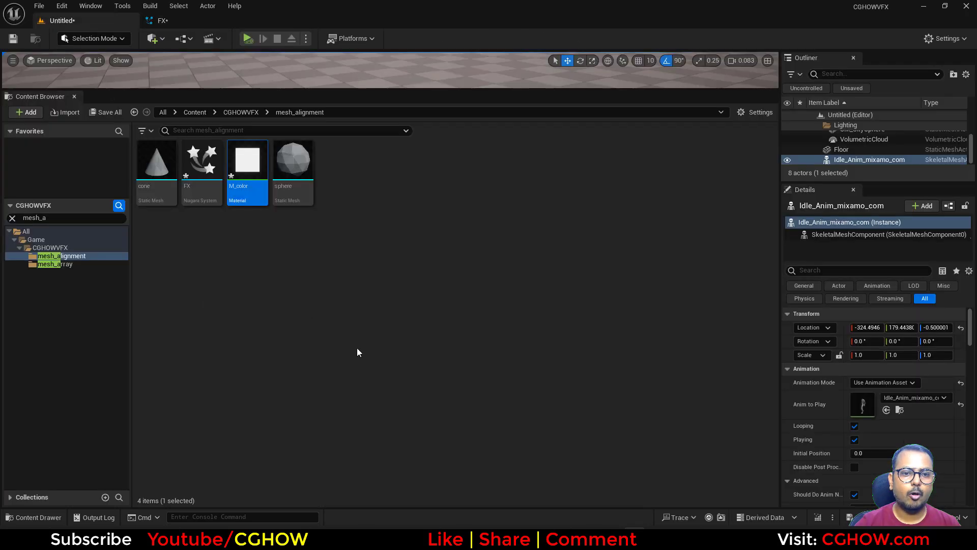
{"action": "double_click", "coordinate": [308, 187]}
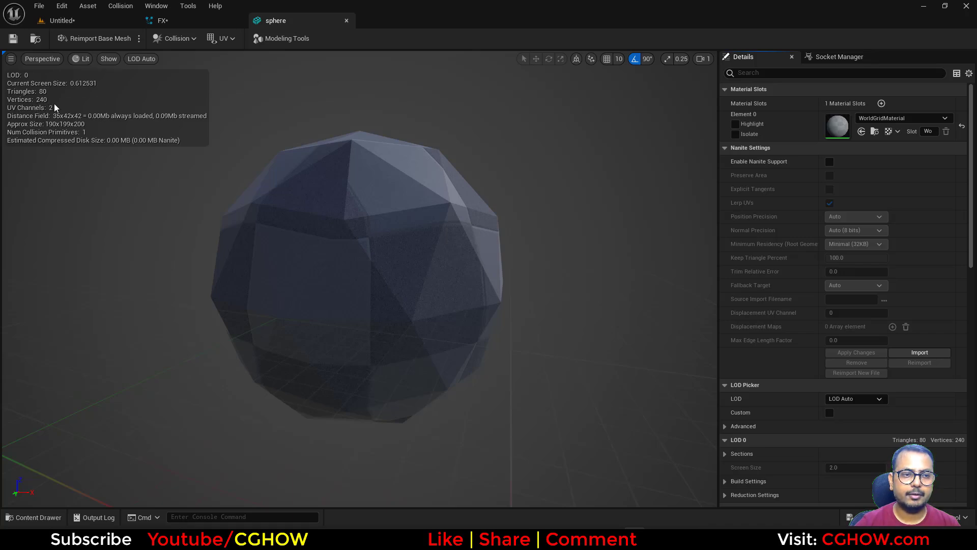
Close the sphere mesh tab, duplicate the sphere emitter, and name the copy 'cone'
{"action": "middle_click", "coordinate": [311, 22]}
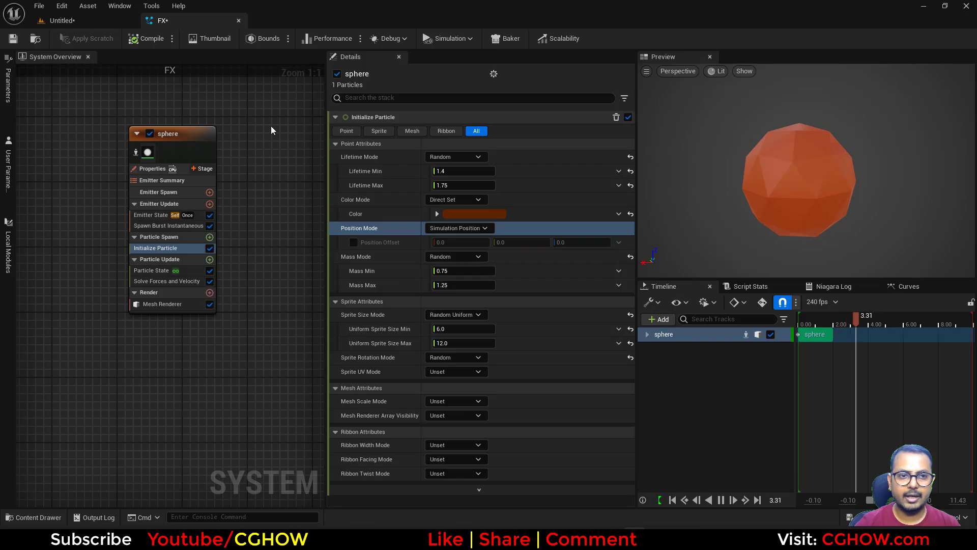
{"action": "right_click_drag", "start_coordinate": [267, 126], "coordinate": [199, 133]}
{"action": "left_click", "coordinate": [133, 137]}
{"action": "key", "text": "ctrl+d"}
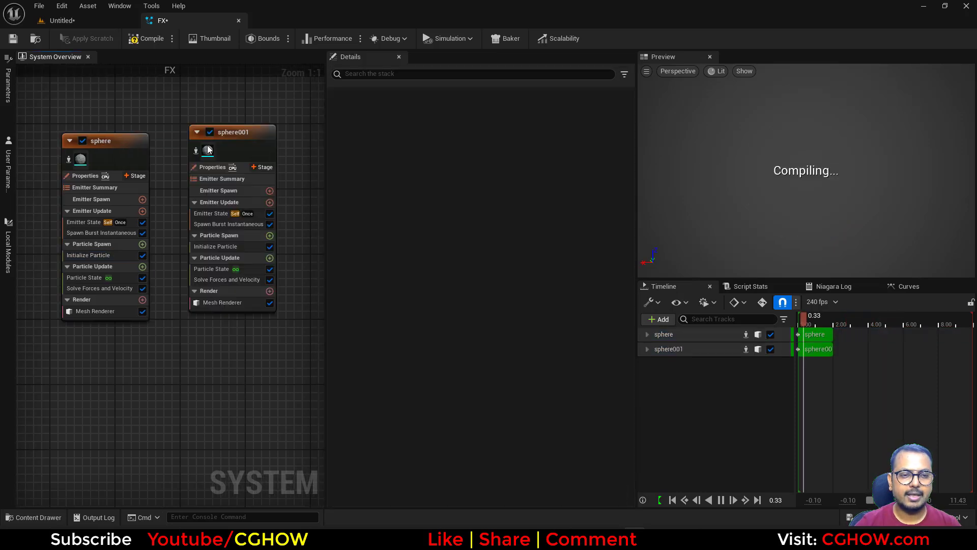
{"action": "double_click", "coordinate": [230, 133]}
{"action": "type", "text": "conbe"}
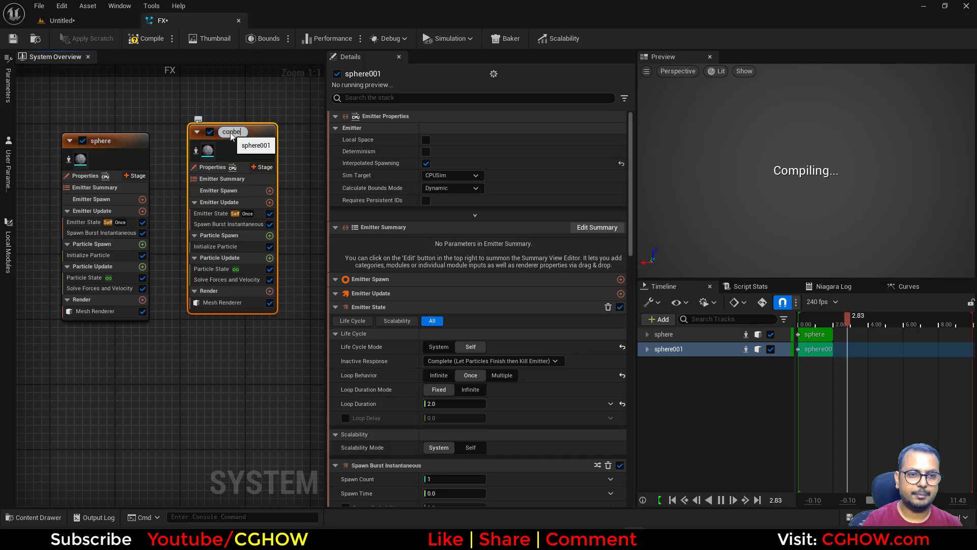
{"action": "key", "text": "Return"}
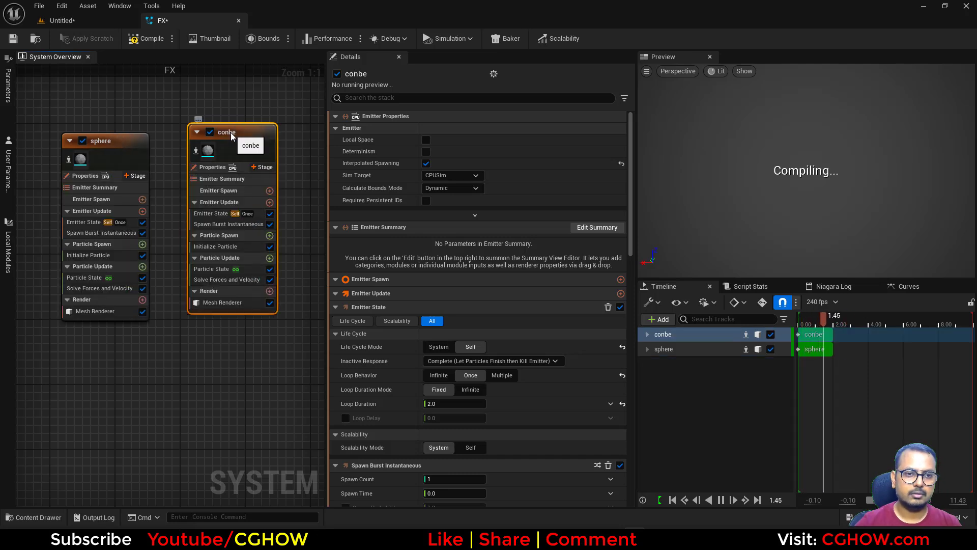
{"action": "type", "text": "e"}
{"action": "key", "text": "Return"}
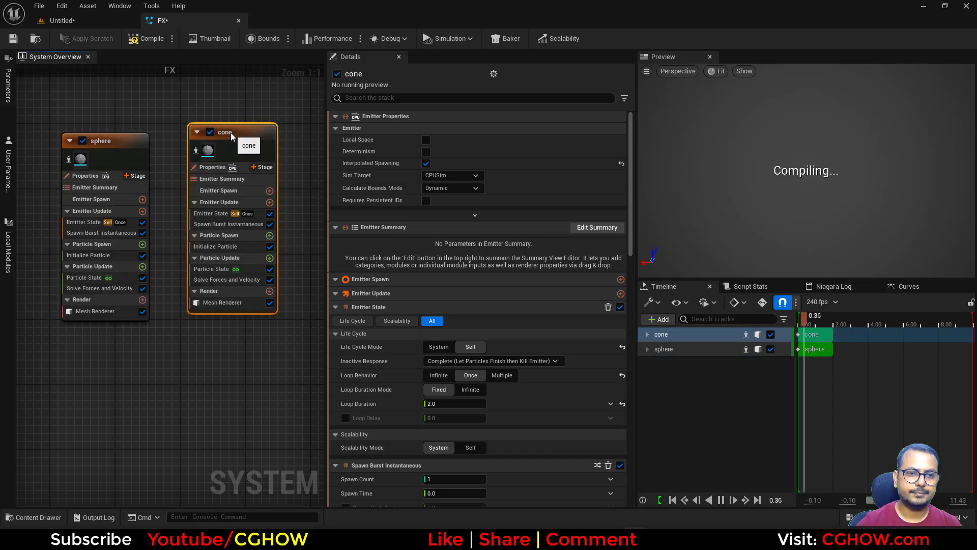
Isolate the cone emitter and set its burst Spawn Count to 80
{"action": "right_click_drag", "start_coordinate": [236, 352], "coordinate": [205, 352]}
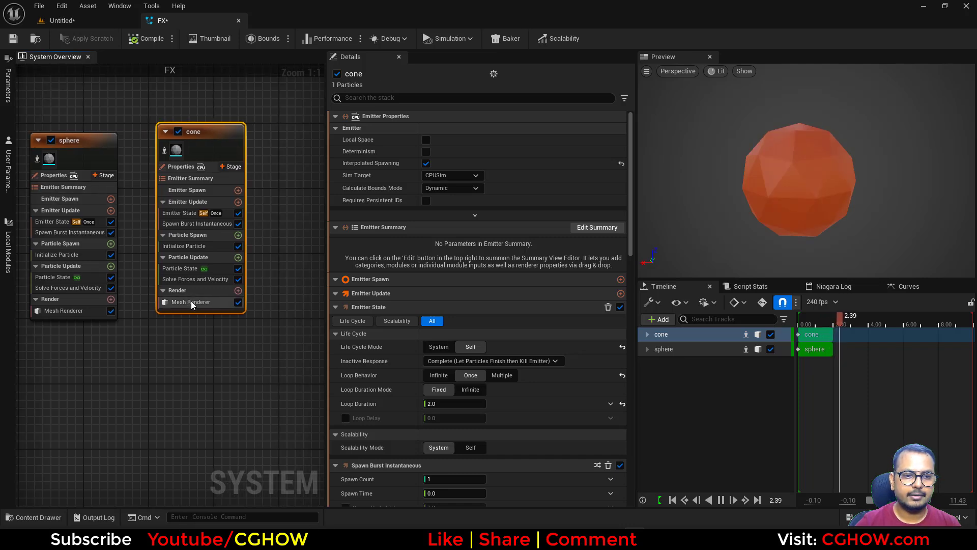
{"action": "left_click", "coordinate": [165, 151]}
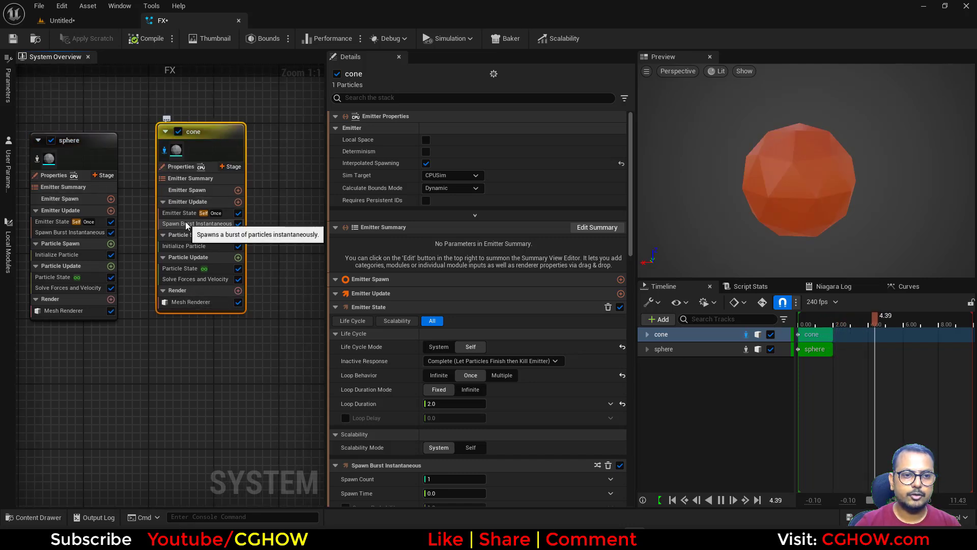
{"action": "left_click", "coordinate": [186, 224]}
{"action": "left_click", "coordinate": [465, 131]}
{"action": "type", "text": "80"}
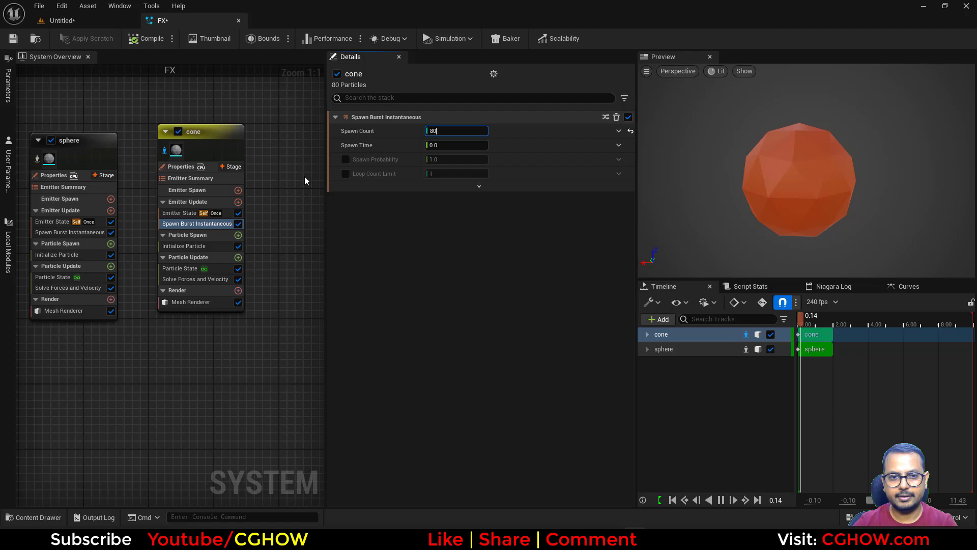
{"action": "left_click", "coordinate": [115, 19]}
Use the cone asset as the cone emitter's Mesh Renderer mesh
{"action": "left_click", "coordinate": [156, 166]}
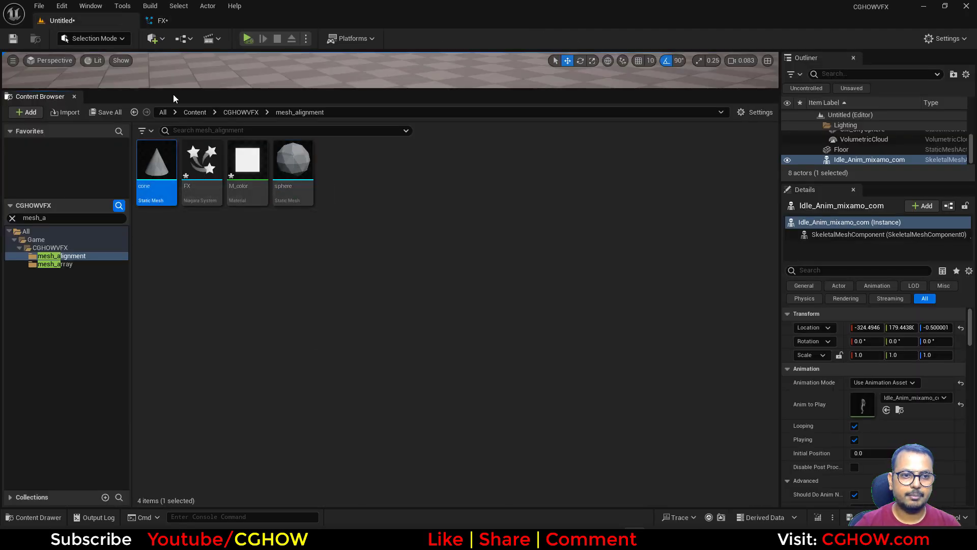
{"action": "left_click", "coordinate": [174, 21]}
{"action": "left_click", "coordinate": [191, 302]}
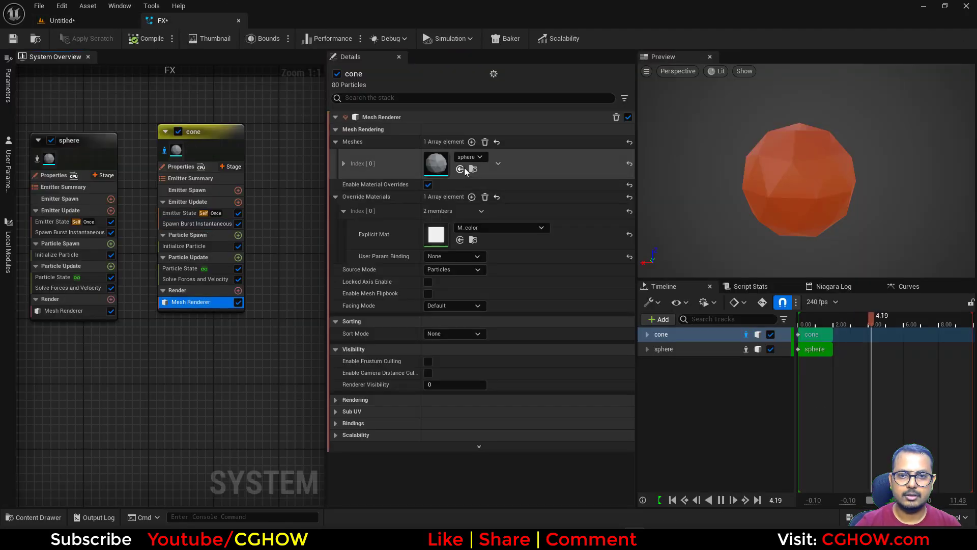
{"action": "left_click", "coordinate": [461, 170]}
Set the cone emitter's Initialize Particle colour to bright green
{"action": "left_click", "coordinate": [184, 246]}
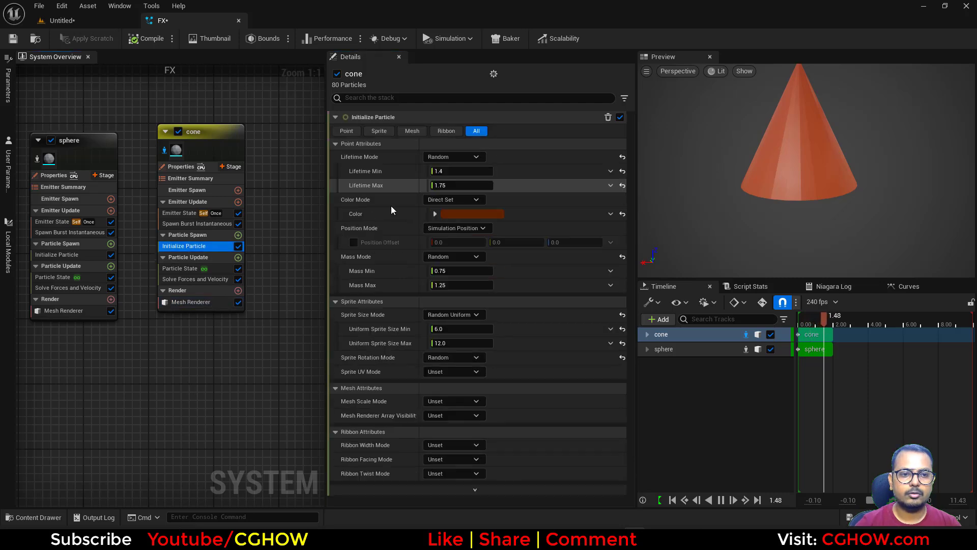
{"action": "left_click", "coordinate": [458, 218]}
{"action": "left_click", "coordinate": [457, 213]}
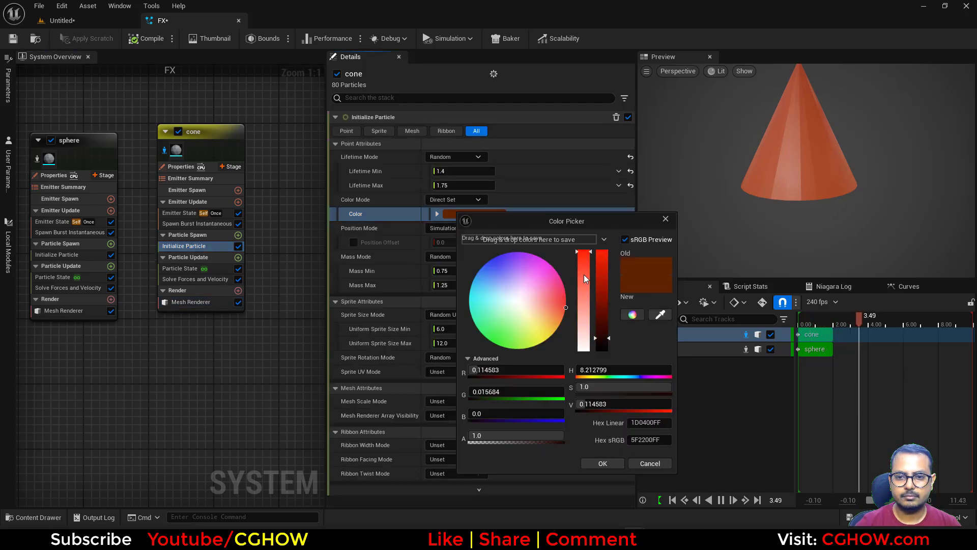
{"action": "left_click_drag", "start_coordinate": [548, 349], "coordinate": [495, 358]}
{"action": "left_click", "coordinate": [603, 463]}
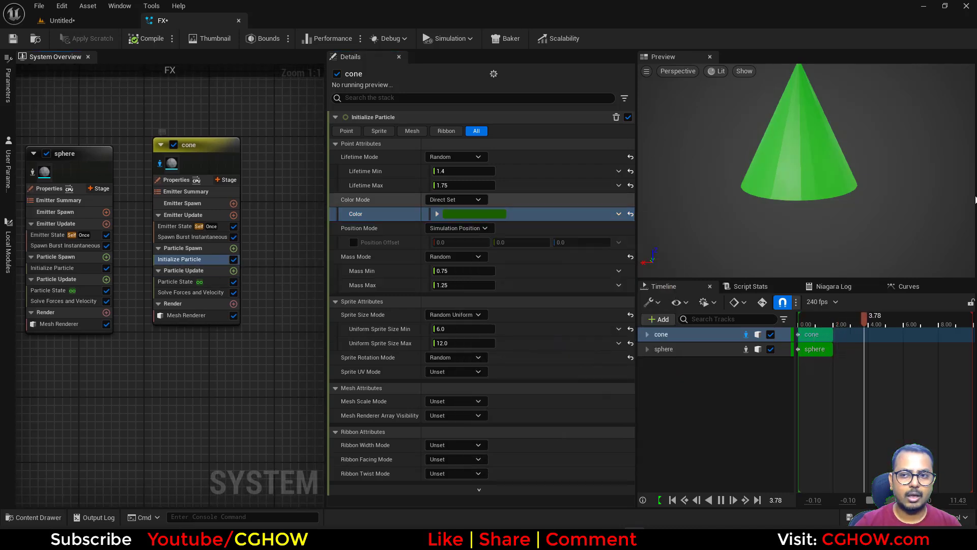
Add a Static Mesh Location module to Particle Spawn using the sphere mesh
{"action": "left_click", "coordinate": [233, 248]}
{"action": "type", "text": "stati"}
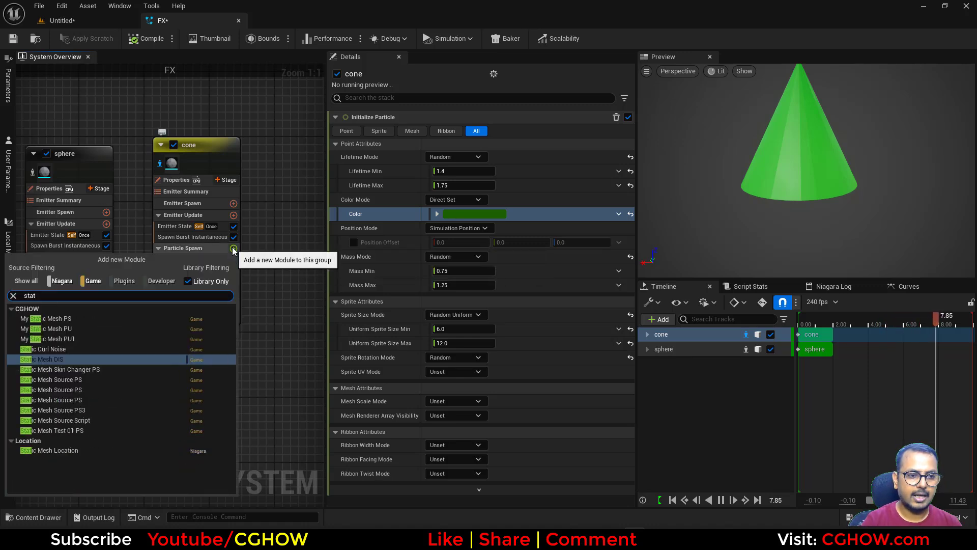
{"action": "left_click", "coordinate": [59, 452]}
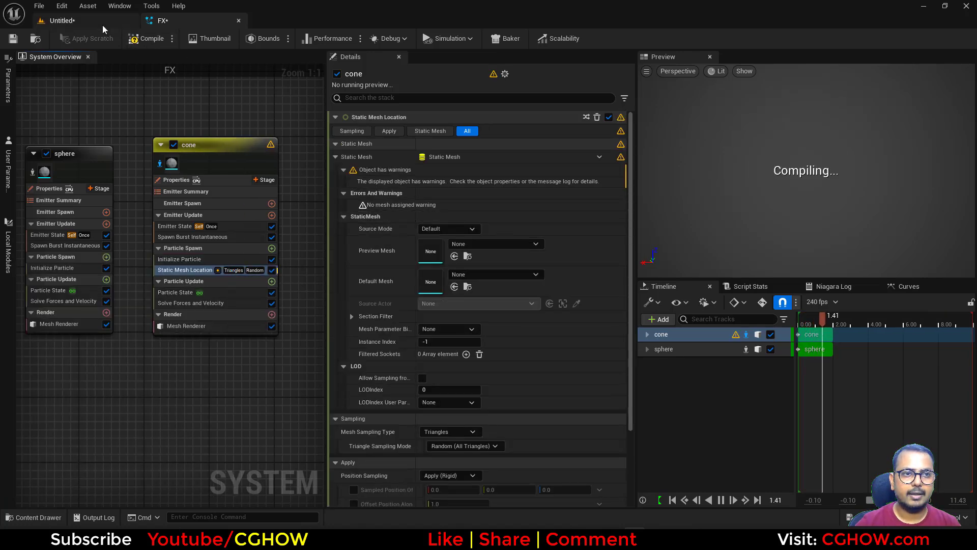
{"action": "left_click", "coordinate": [97, 21]}
{"action": "left_click", "coordinate": [291, 166]}
{"action": "left_click", "coordinate": [161, 20]}
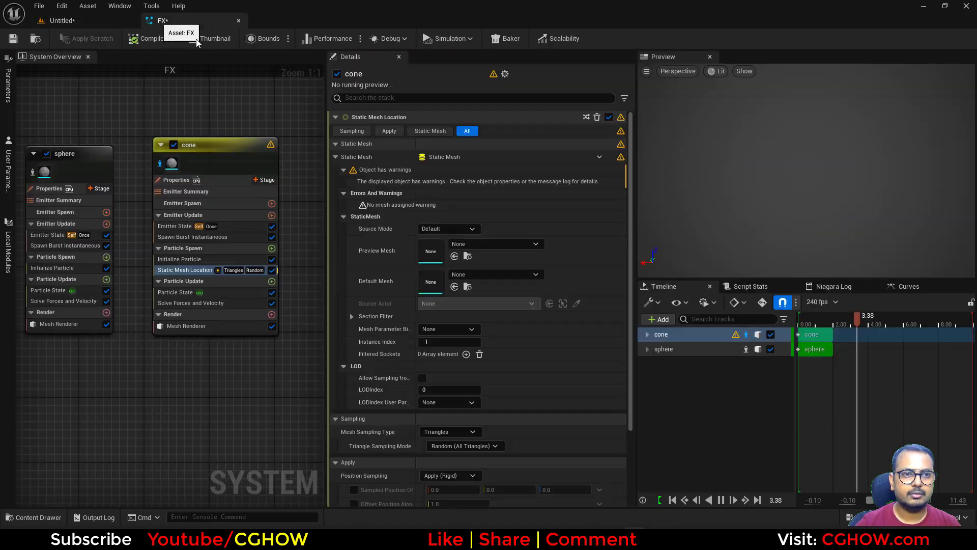
{"action": "left_click", "coordinate": [454, 256]}
{"action": "left_click", "coordinate": [455, 287]}
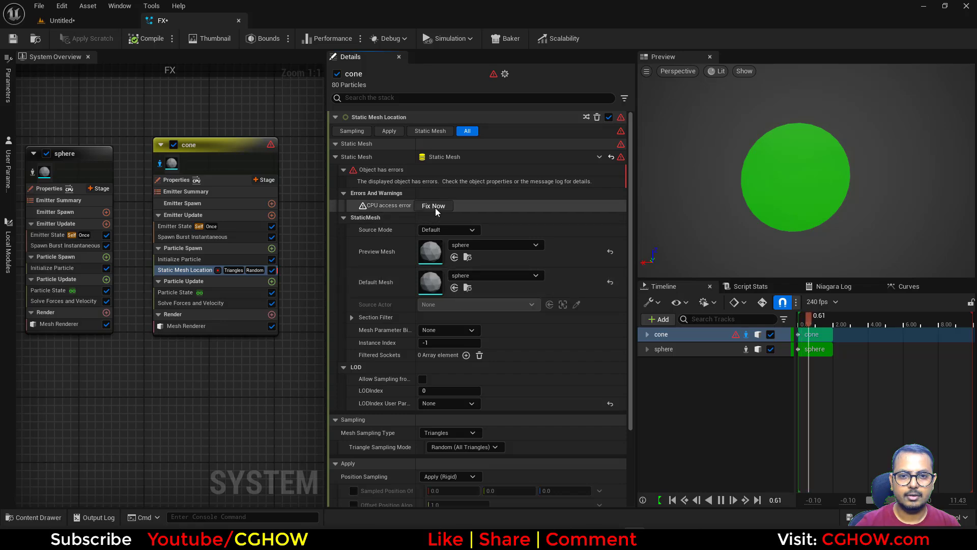
Unset Sprite Size and Mass modes and set Mesh Scale Mode to Uniform at 0.1
{"action": "left_click", "coordinate": [202, 258]}
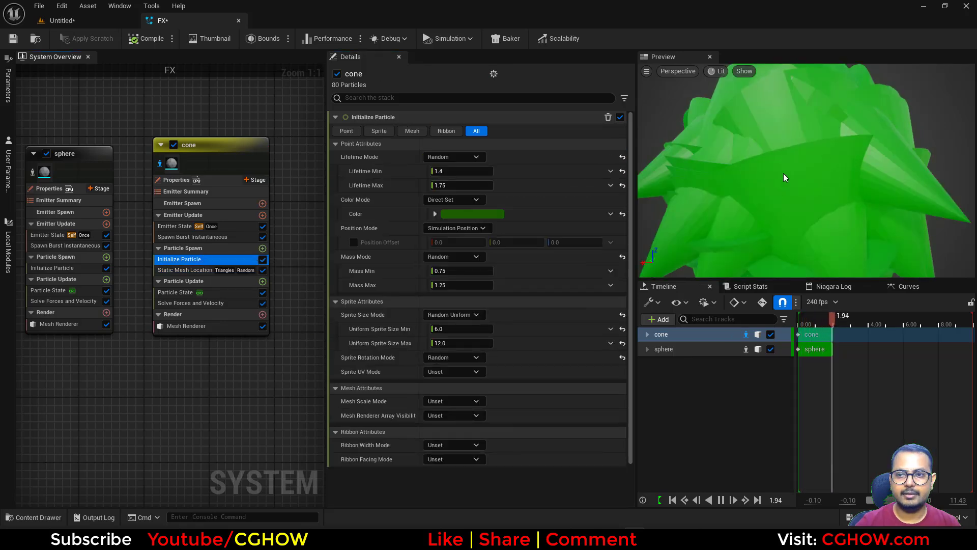
{"action": "left_click", "coordinate": [454, 315]}
{"action": "left_click", "coordinate": [458, 330]}
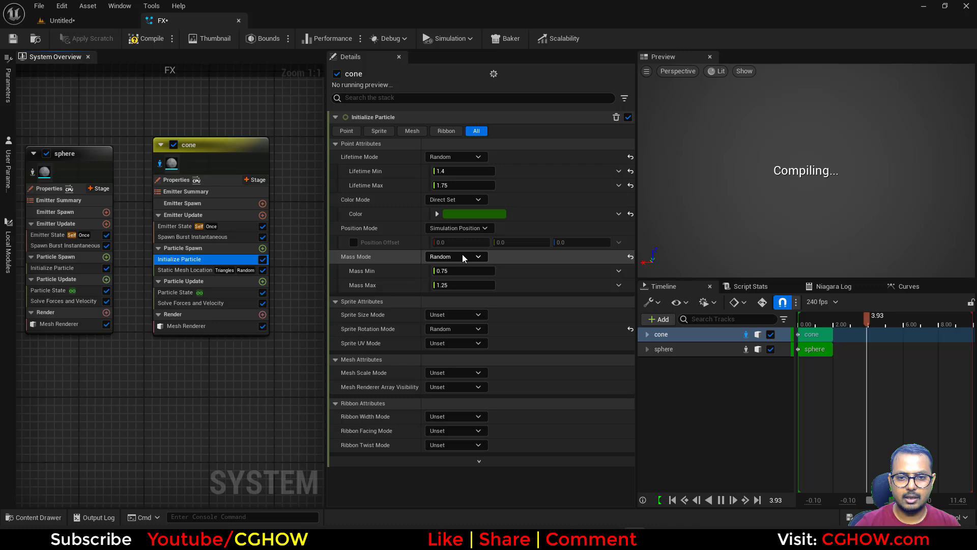
{"action": "left_click", "coordinate": [463, 256]}
{"action": "left_click", "coordinate": [458, 269]}
{"action": "left_click", "coordinate": [455, 344]}
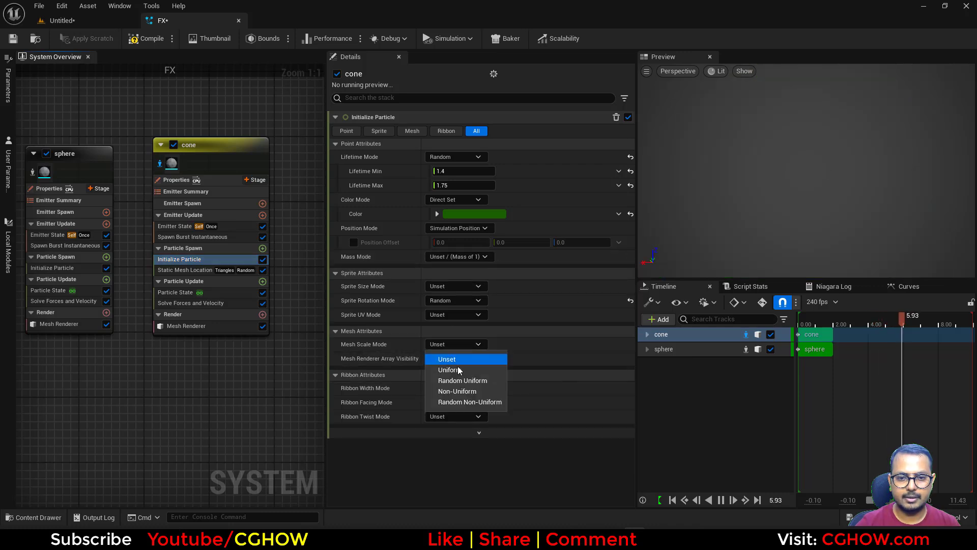
{"action": "left_click", "coordinate": [448, 367]}
{"action": "left_click", "coordinate": [458, 359]}
{"action": "type", "text": "0.1"}
{"action": "key", "text": "Return"}
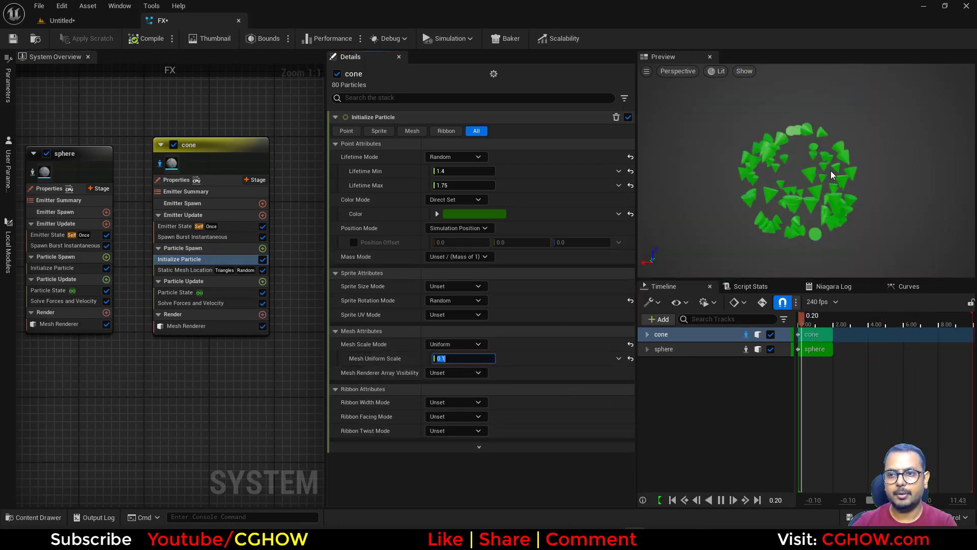
{"action": "left_click_drag", "start_coordinate": [804, 202], "coordinate": [912, 205]}
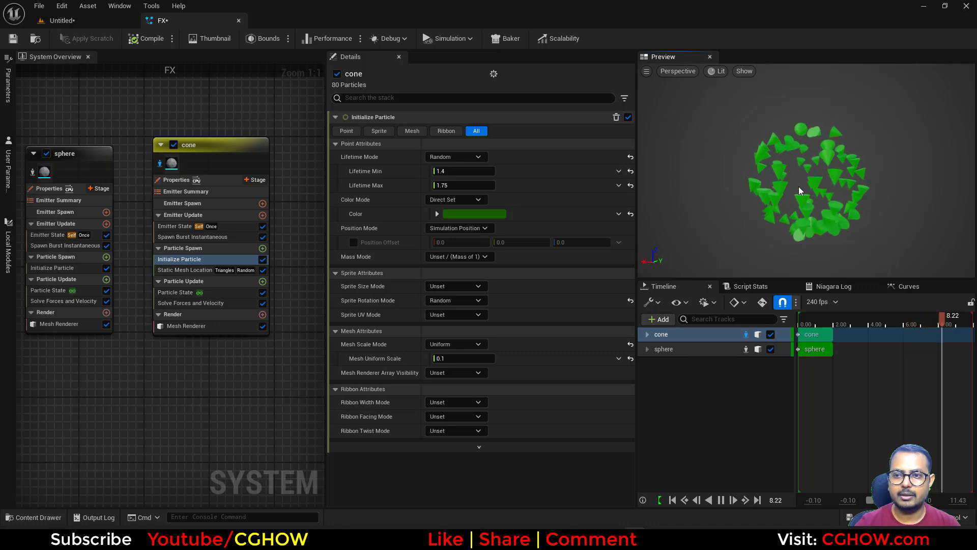
Set Static Mesh Location's Triangle Sampling Mode to Direct (All Triangles)
{"action": "right_click_drag", "start_coordinate": [192, 369], "coordinate": [224, 355]}
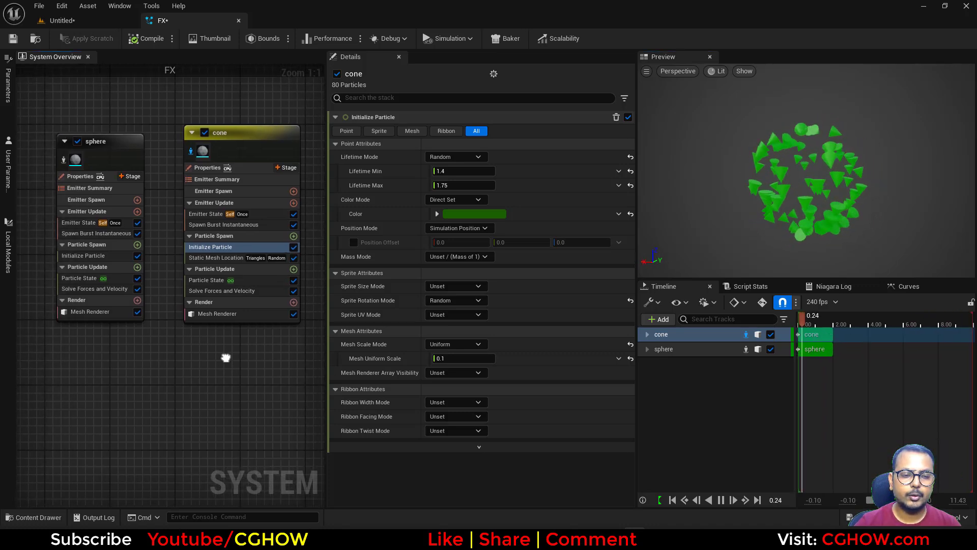
{"action": "left_click", "coordinate": [216, 257]}
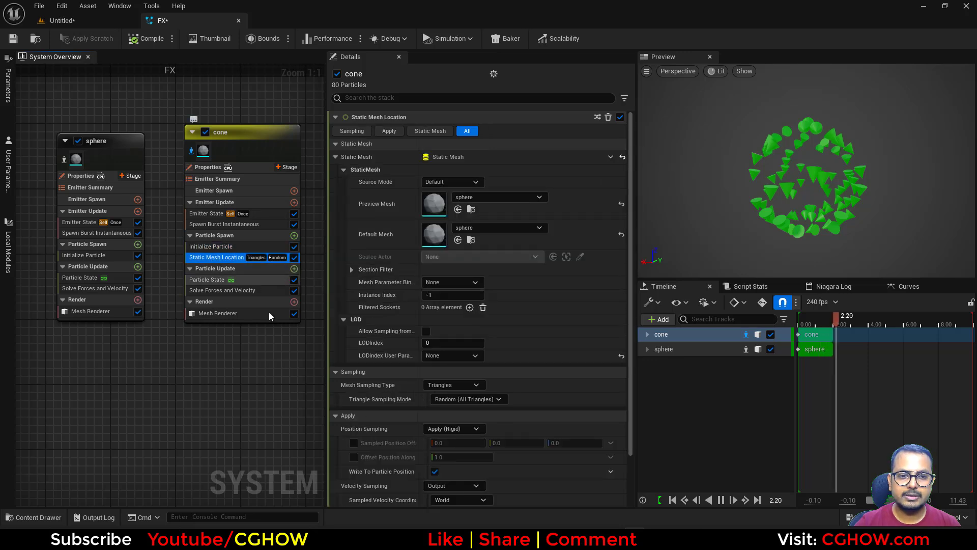
{"action": "right_click_drag", "start_coordinate": [268, 316], "coordinate": [217, 331]}
{"action": "scroll", "coordinate": [561, 344], "scroll_direction": "down", "scroll_amount": 3}
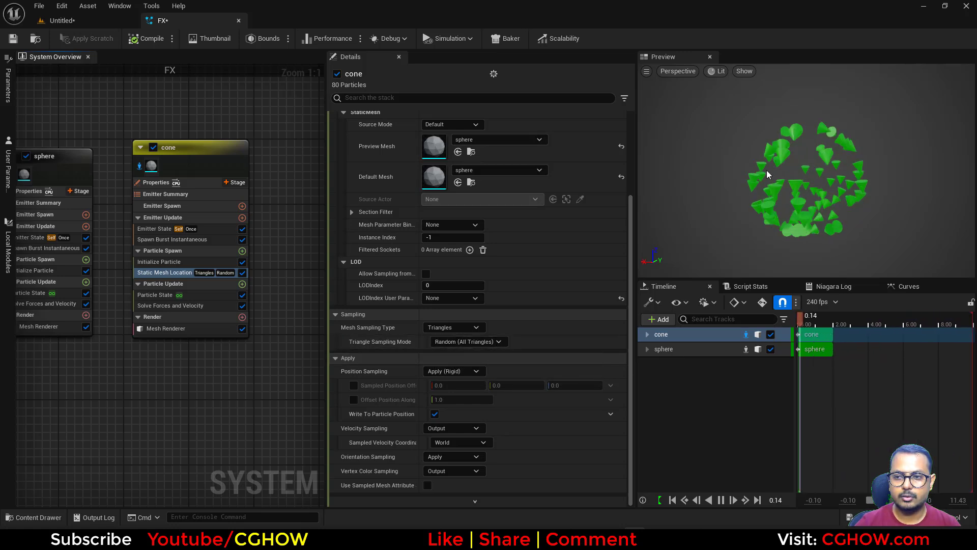
{"action": "left_click", "coordinate": [461, 341]}
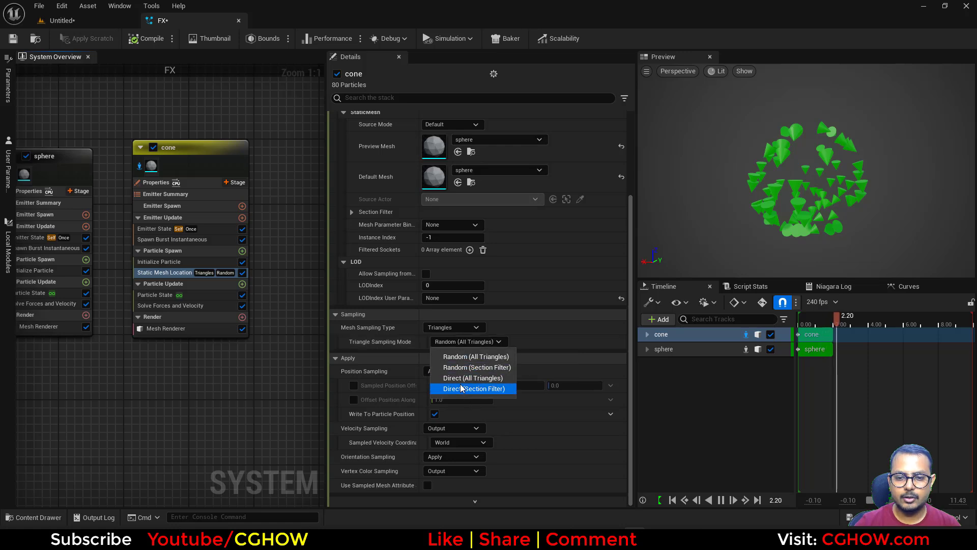
{"action": "left_click", "coordinate": [441, 378]}
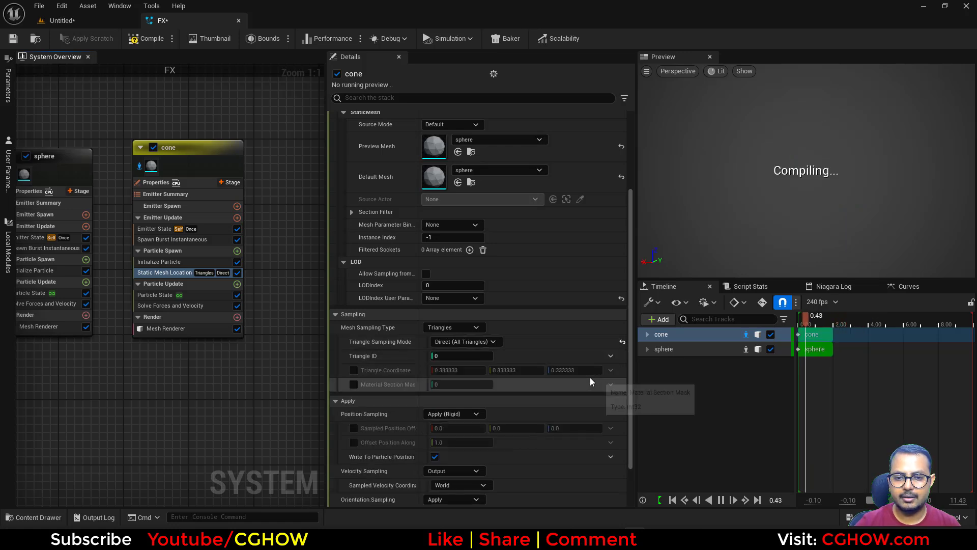
Link Triangle ID to Return Exec Index, stop isolating the cone emitter, and rewind the preview
{"action": "left_click", "coordinate": [610, 356]}
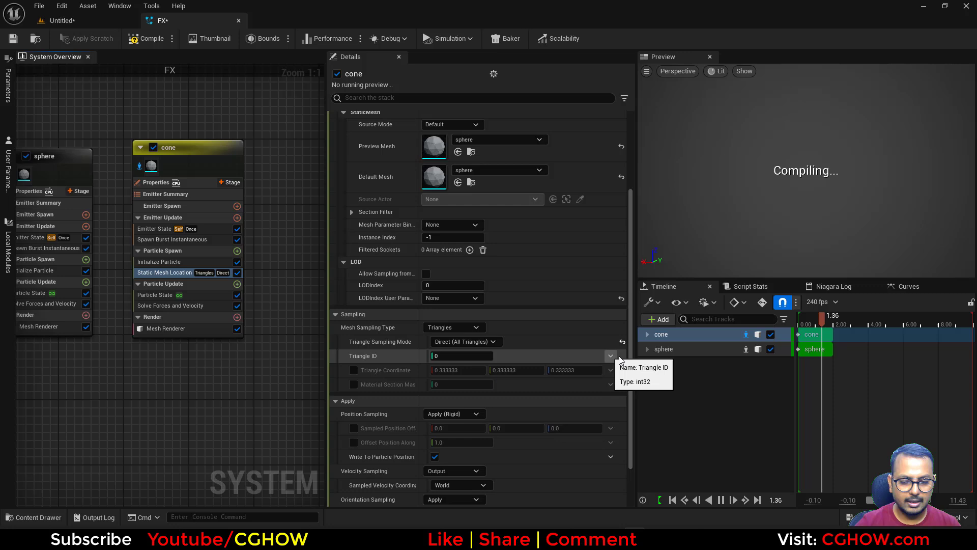
{"action": "type", "text": "exe"}
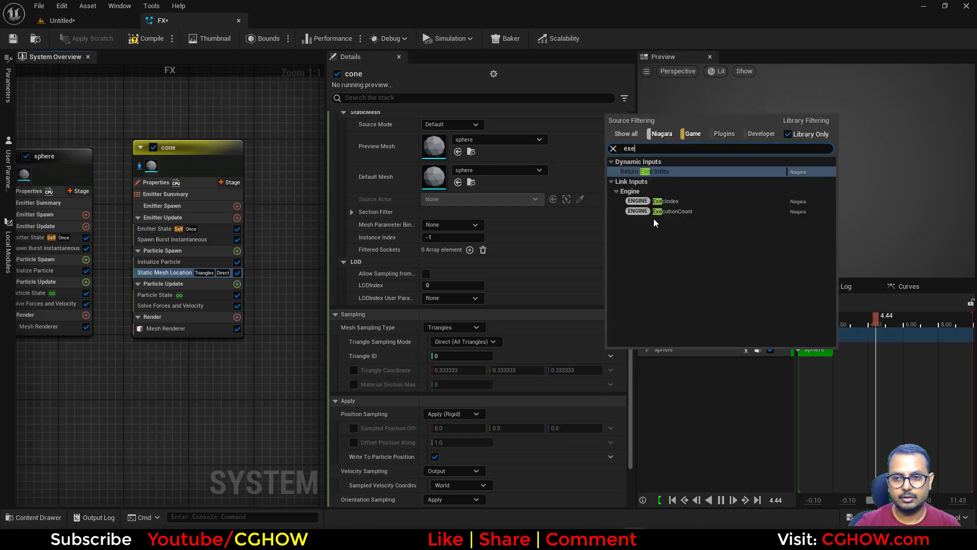
{"action": "left_click", "coordinate": [651, 171]}
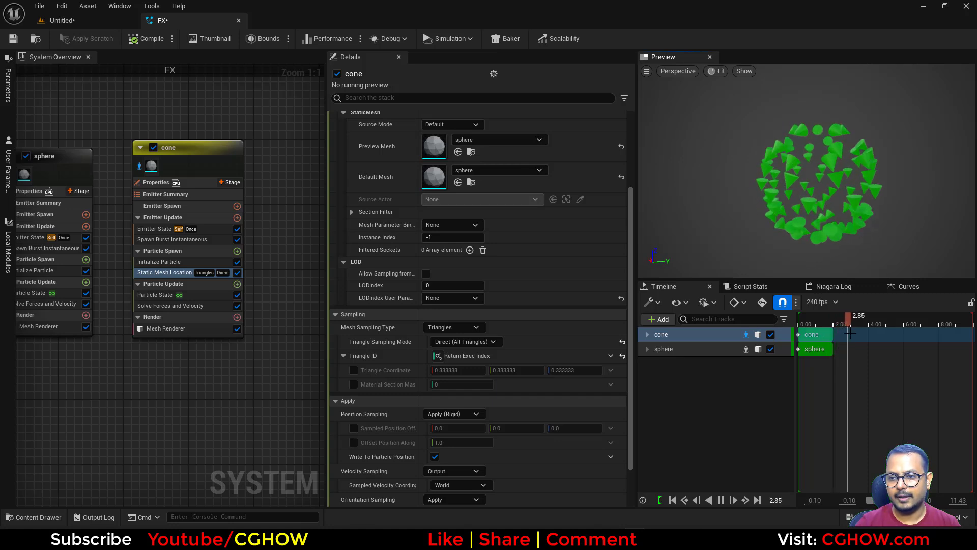
{"action": "left_click", "coordinate": [139, 167]}
{"action": "left_click_drag", "start_coordinate": [826, 326], "coordinate": [811, 326]}
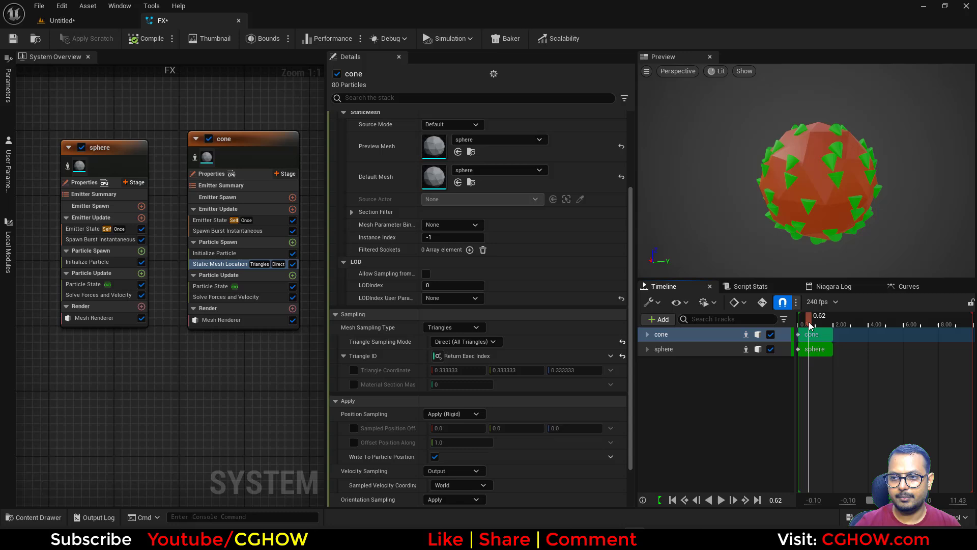
{"action": "left_click_drag", "start_coordinate": [834, 188], "coordinate": [888, 220]}
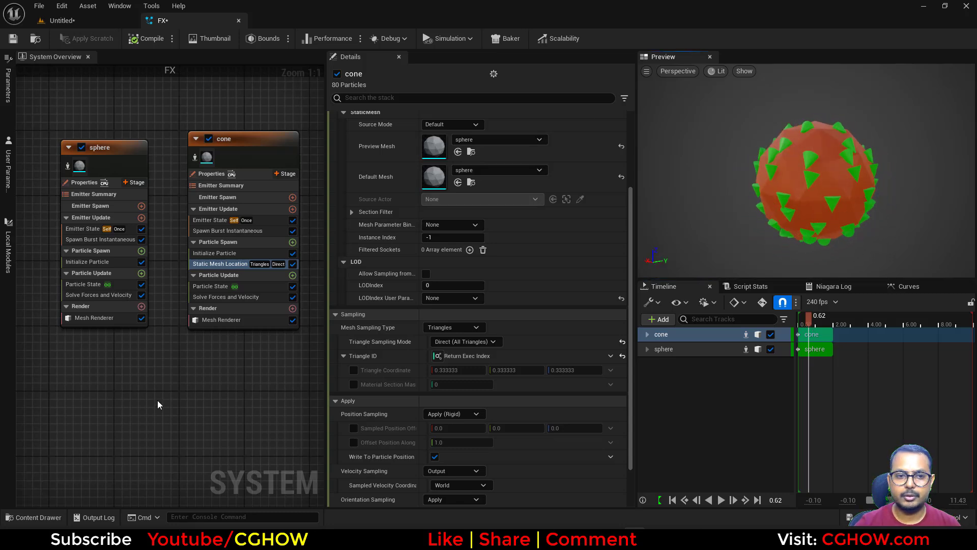
{"action": "right_click_drag", "start_coordinate": [157, 401], "coordinate": [133, 417]}
Add Initial Mesh Orientation to Particle Spawn and set Orientation Sampling to Output
{"action": "left_click", "coordinate": [269, 260]}
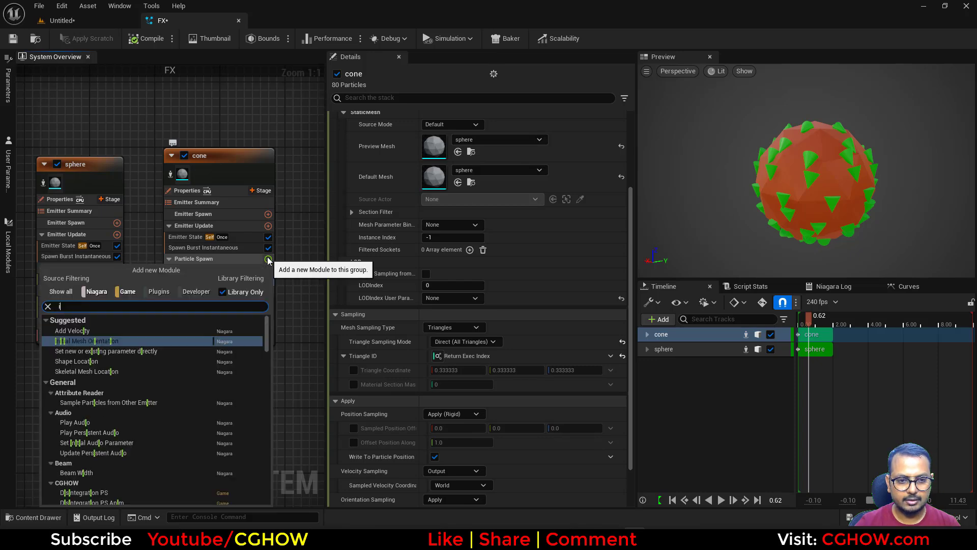
{"action": "left_click", "coordinate": [99, 331]}
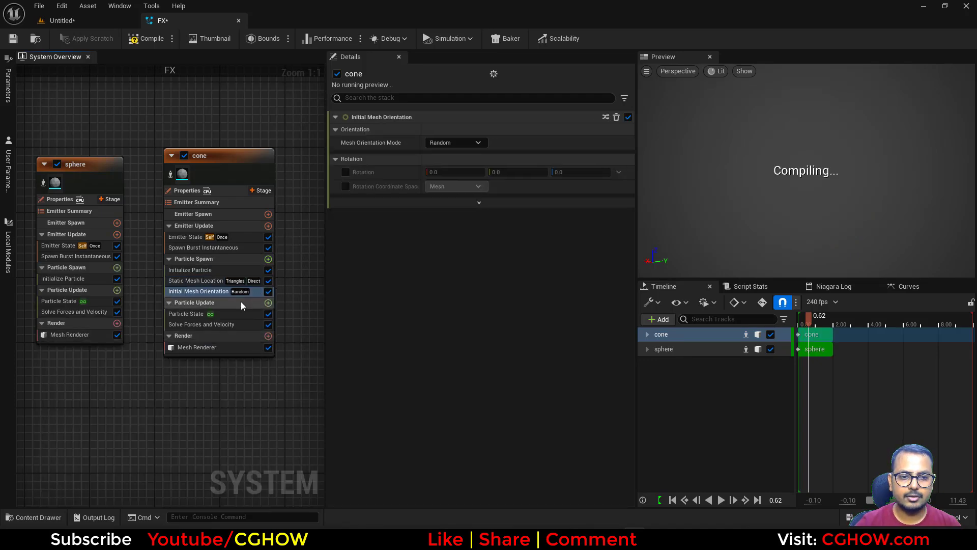
{"action": "left_click", "coordinate": [200, 281]}
{"action": "scroll", "coordinate": [433, 458], "scroll_direction": "down", "scroll_amount": 4}
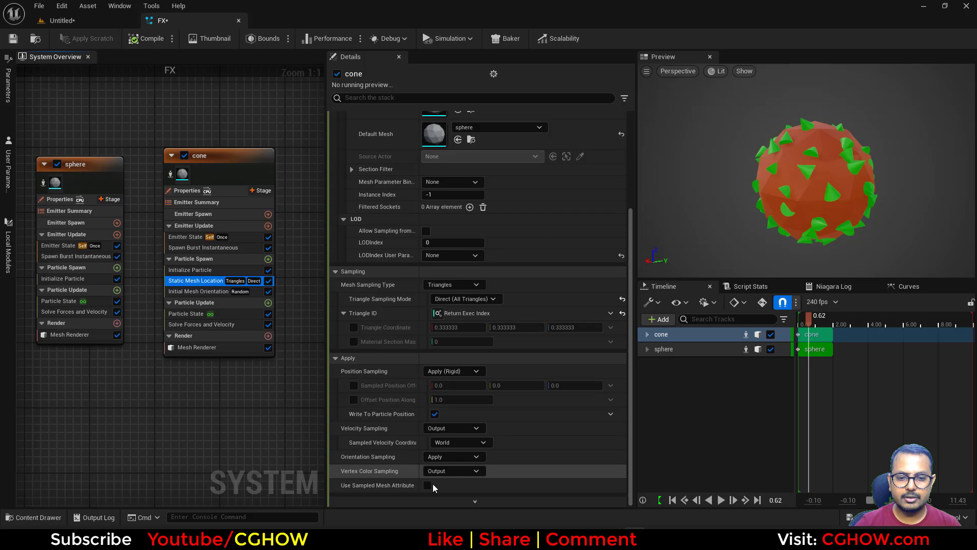
{"action": "left_click", "coordinate": [453, 457]}
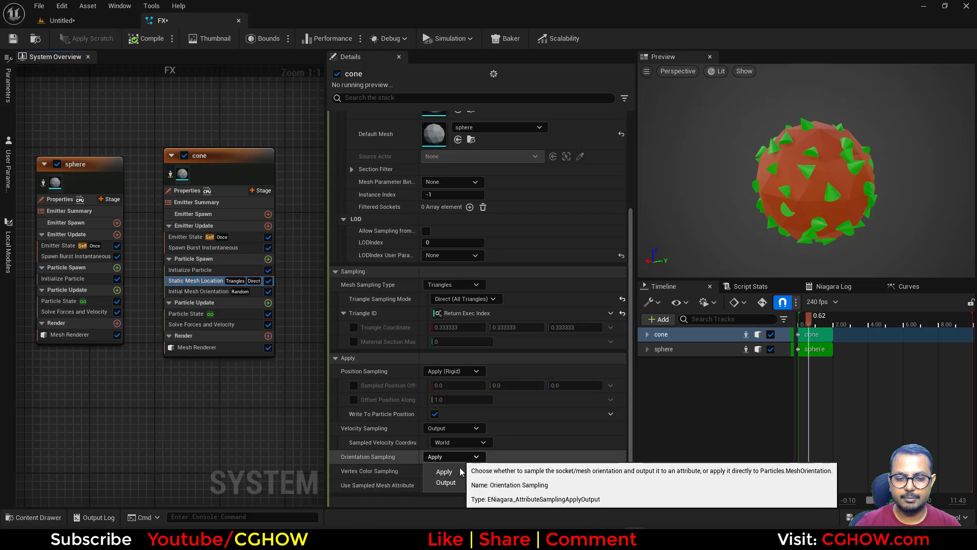
{"action": "left_click", "coordinate": [446, 482]}
Set the orientation mode to Orient to Vector, driven by SampledNormal
{"action": "right_click_drag", "start_coordinate": [209, 401], "coordinate": [194, 426]}
{"action": "left_click", "coordinate": [173, 315]}
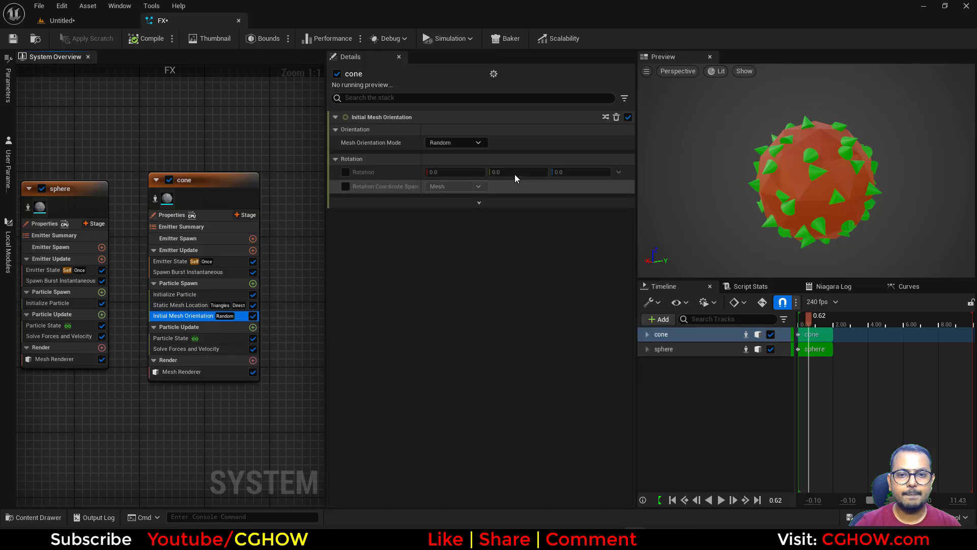
{"action": "left_click", "coordinate": [453, 142]}
{"action": "left_click", "coordinate": [460, 188]}
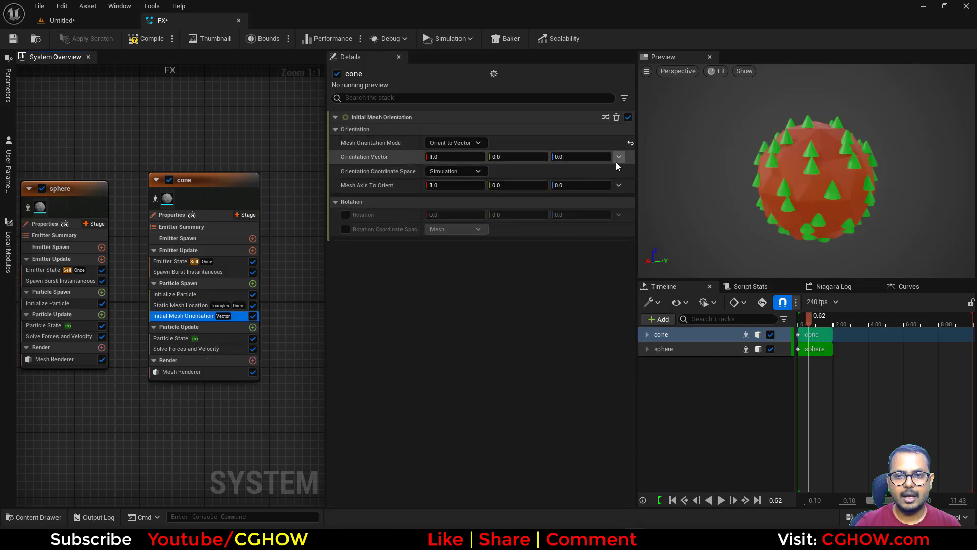
{"action": "left_click", "coordinate": [618, 158]}
{"action": "type", "text": "sha"}
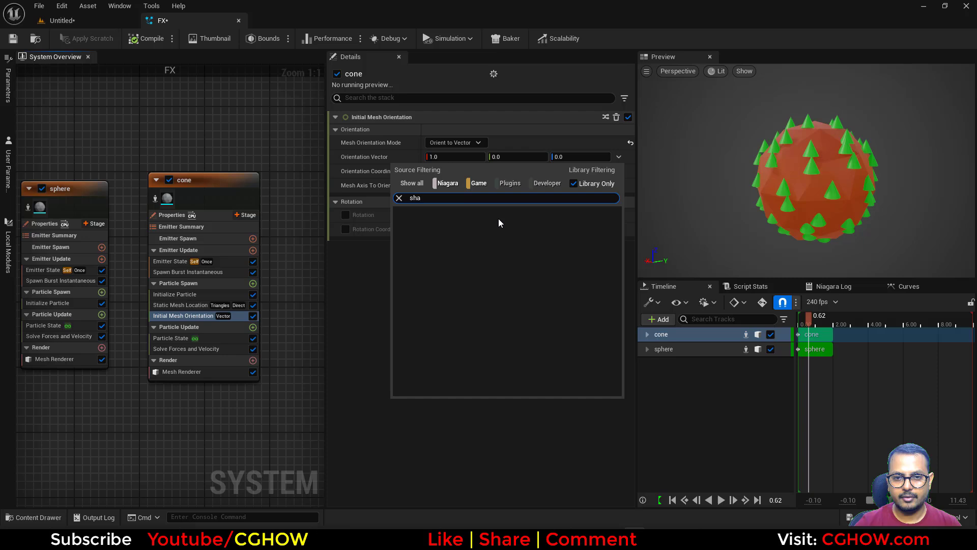
{"action": "key", "text": "BackSpace"}
{"action": "key", "text": "BackSpace"}
{"action": "type", "text": "ta"}
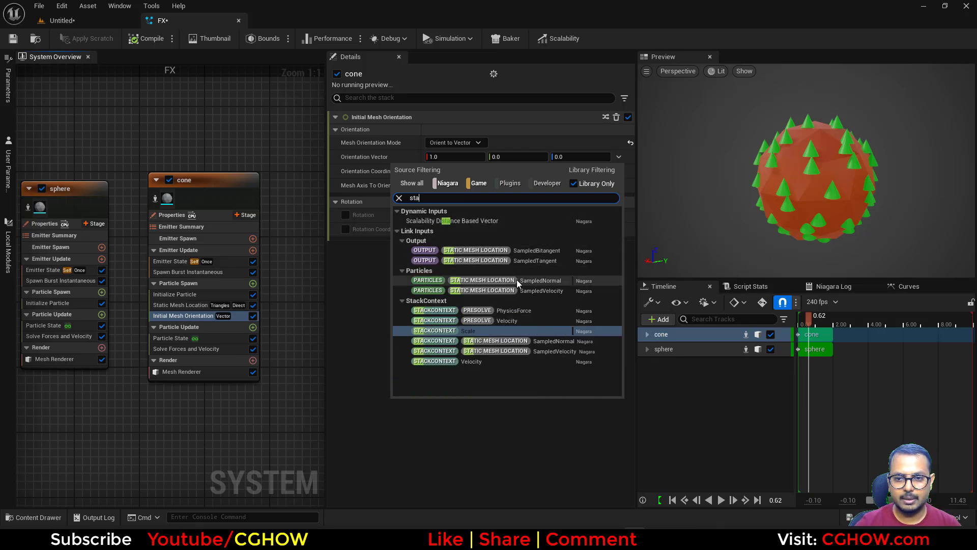
{"action": "left_click", "coordinate": [538, 280]}
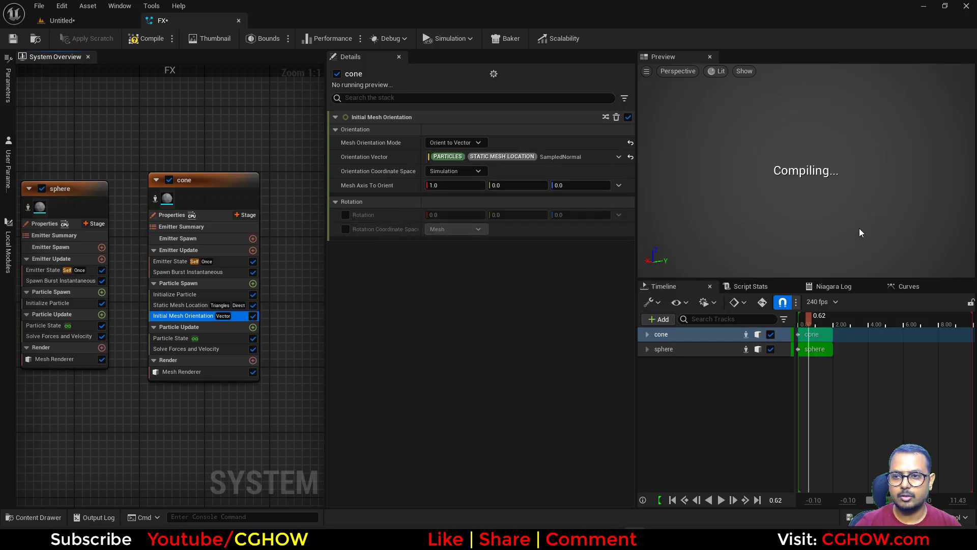
Enable Rotation in Initial Mesh Orientation with a Y value of 0.25
{"action": "left_click", "coordinate": [346, 214]}
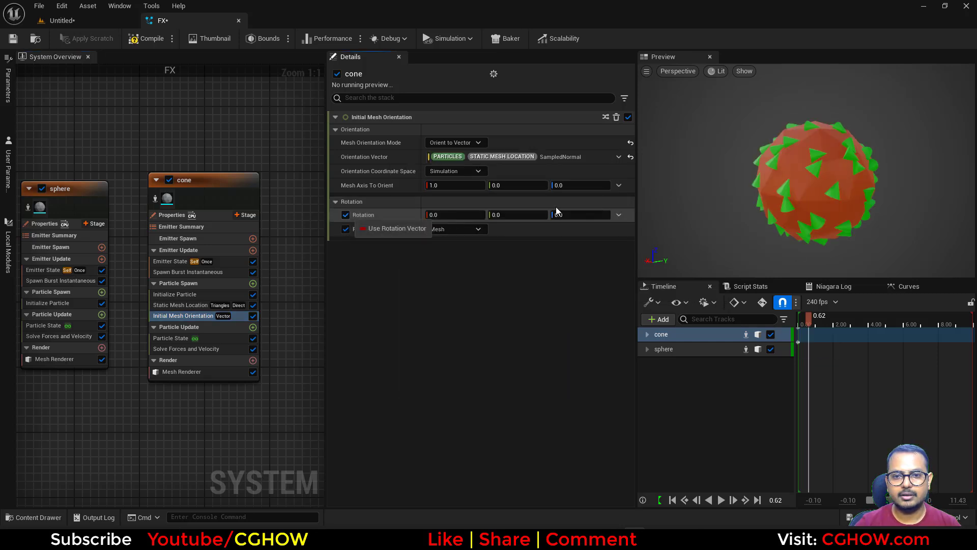
{"action": "left_click", "coordinate": [518, 215]}
{"action": "type", "text": "0.25"}
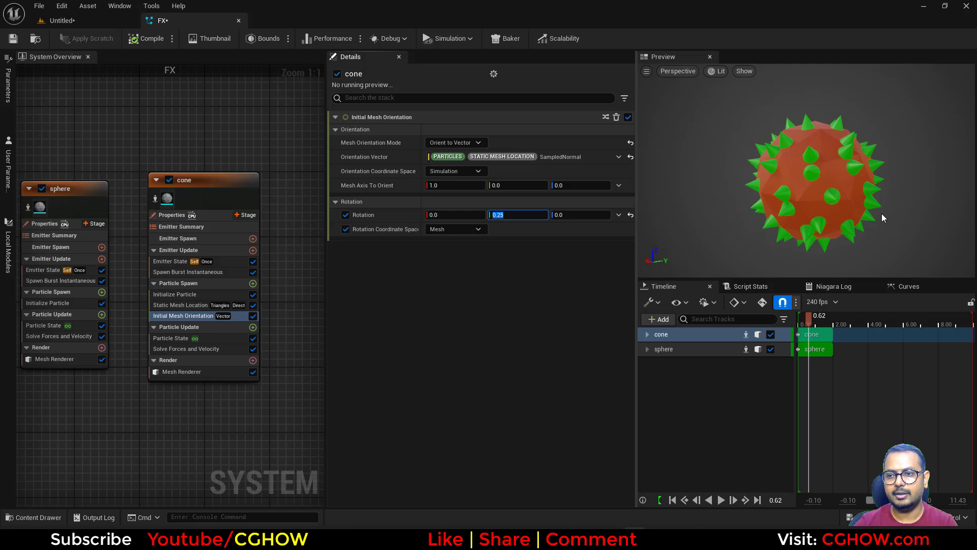
{"action": "key", "text": "Return"}
{"action": "left_click_drag", "start_coordinate": [807, 171], "coordinate": [871, 176]}
{"action": "scroll", "coordinate": [819, 172], "scroll_direction": "up", "scroll_amount": 3}
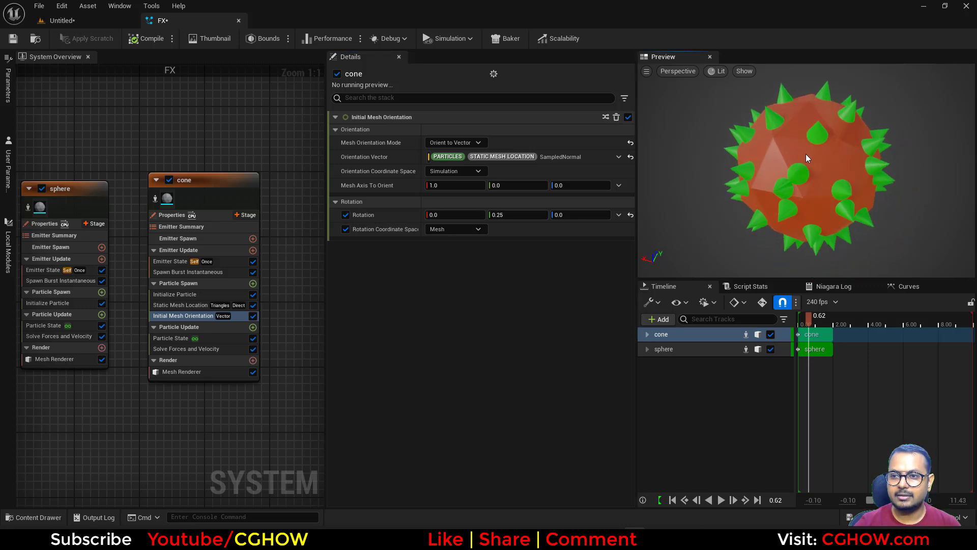
{"action": "scroll", "coordinate": [807, 159], "scroll_direction": "up", "scroll_amount": 4}
{"action": "mouse_move", "coordinate": [806, 159]}
{"action": "left_mouse_down"}
{"action": "mouse_move", "coordinate": [825, 155]}
{"action": "mouse_move", "coordinate": [800, 171]}
{"action": "mouse_move", "coordinate": [822, 163]}
{"action": "left_mouse_up"}
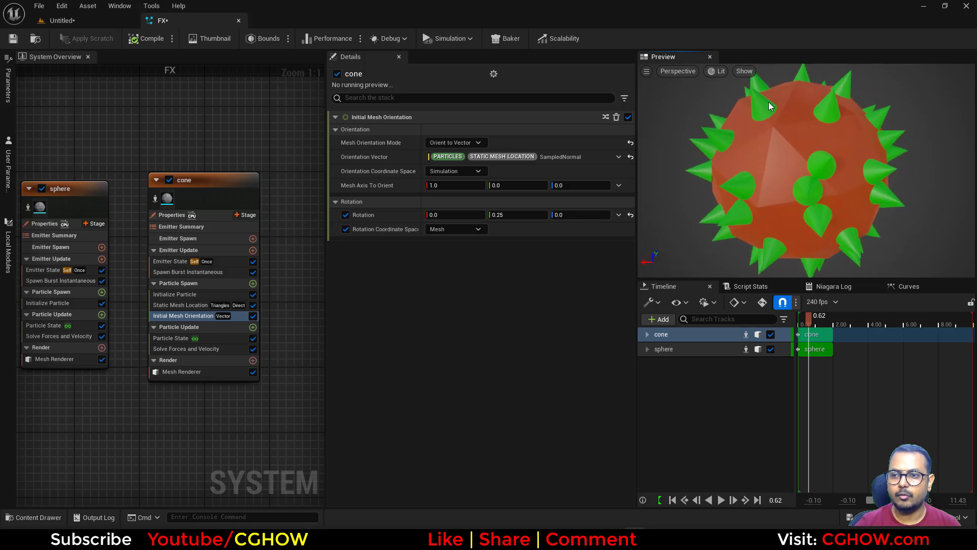
Enable Triangle Coordinate in Static Mesh Location
{"action": "left_click", "coordinate": [173, 306]}
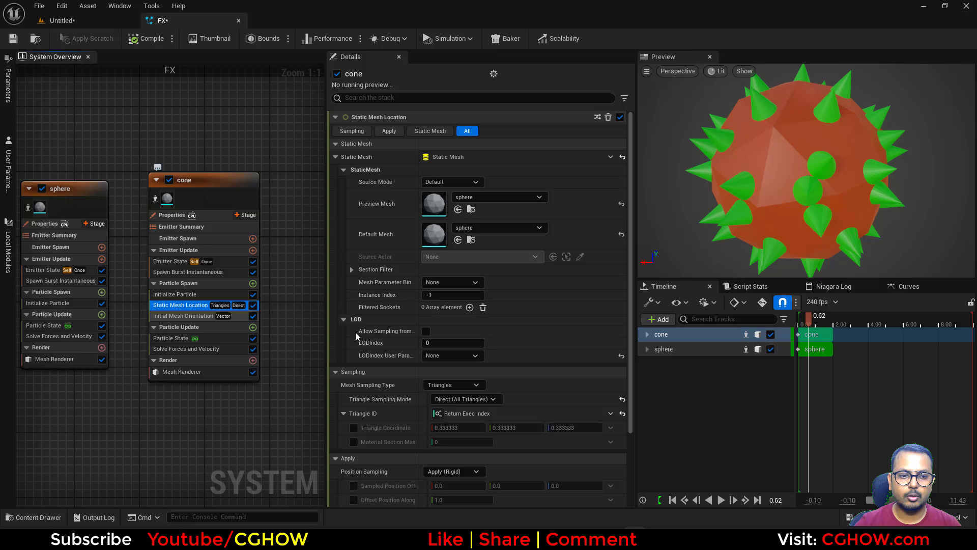
{"action": "scroll", "coordinate": [365, 348], "scroll_direction": "down", "scroll_amount": 3}
{"action": "left_click", "coordinate": [354, 346]}
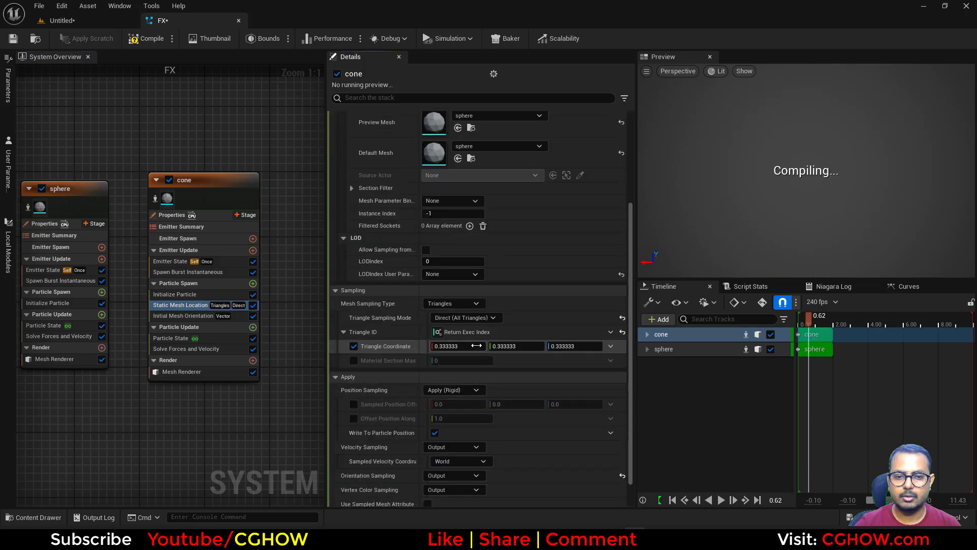
{"action": "left_click_drag", "start_coordinate": [815, 163], "coordinate": [769, 214]}
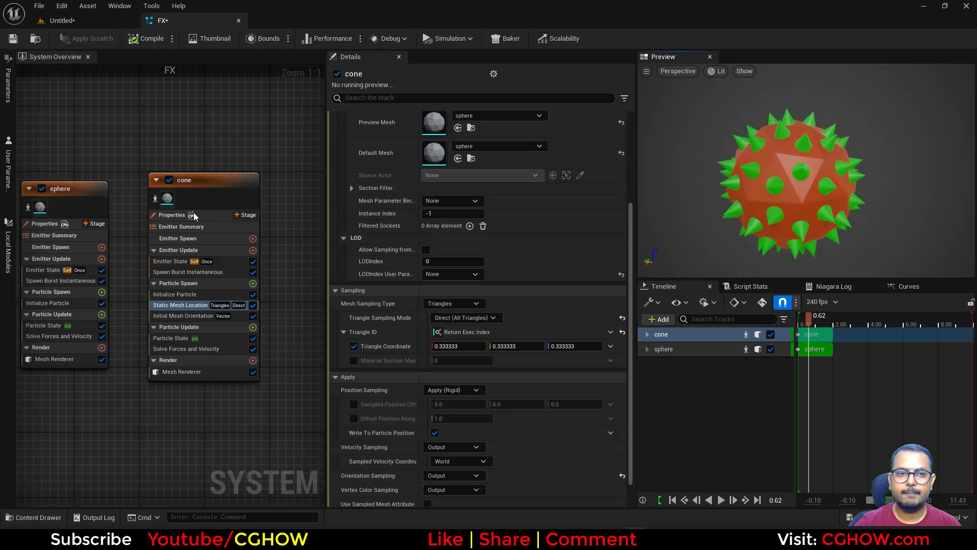
Tick Local Space in the Emitter Properties of both the cone and sphere emitters
{"action": "left_click", "coordinate": [168, 216]}
{"action": "left_click", "coordinate": [428, 140]}
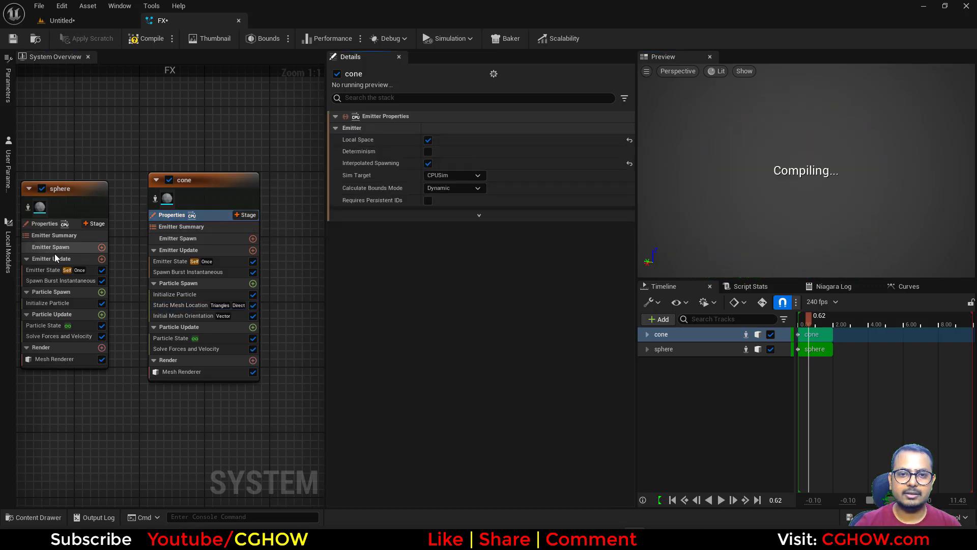
{"action": "left_click", "coordinate": [41, 224]}
{"action": "right_click_drag", "start_coordinate": [139, 133], "coordinate": [192, 135]}
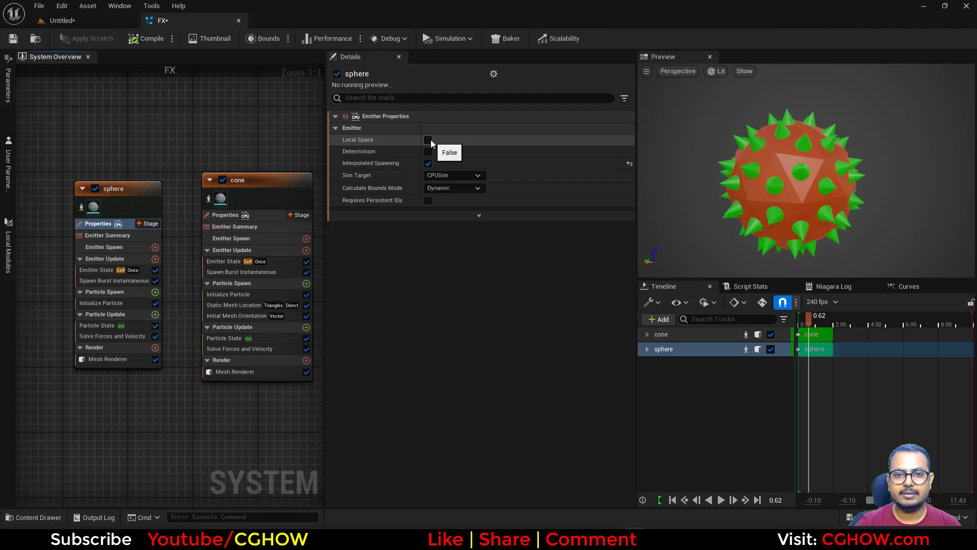
{"action": "left_click", "coordinate": [428, 140]}
{"action": "right_click_drag", "start_coordinate": [265, 170], "coordinate": [236, 165]}
{"action": "left_click", "coordinate": [201, 212]}
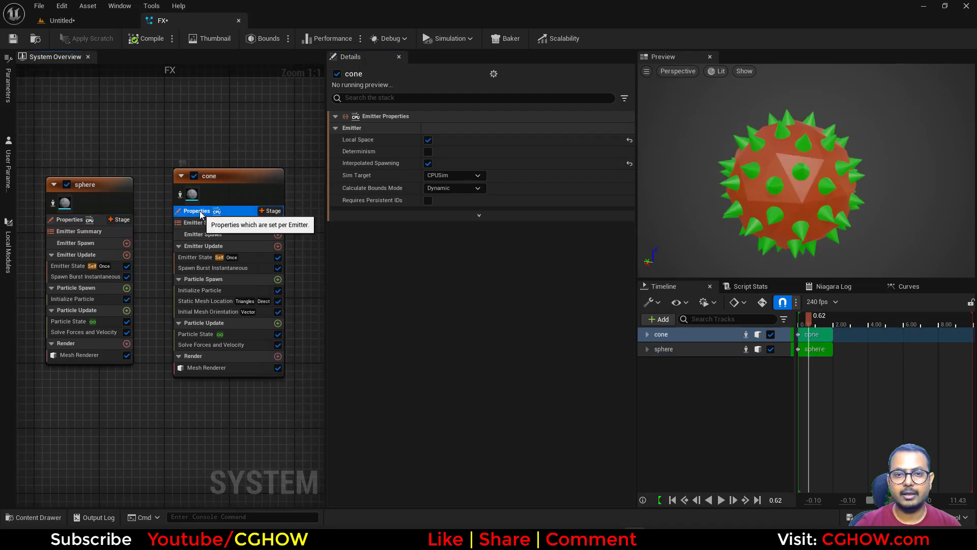
Back in the level, enlarge and frame the view, then play and stop to watch the character animate
{"action": "left_click", "coordinate": [35, 39]}
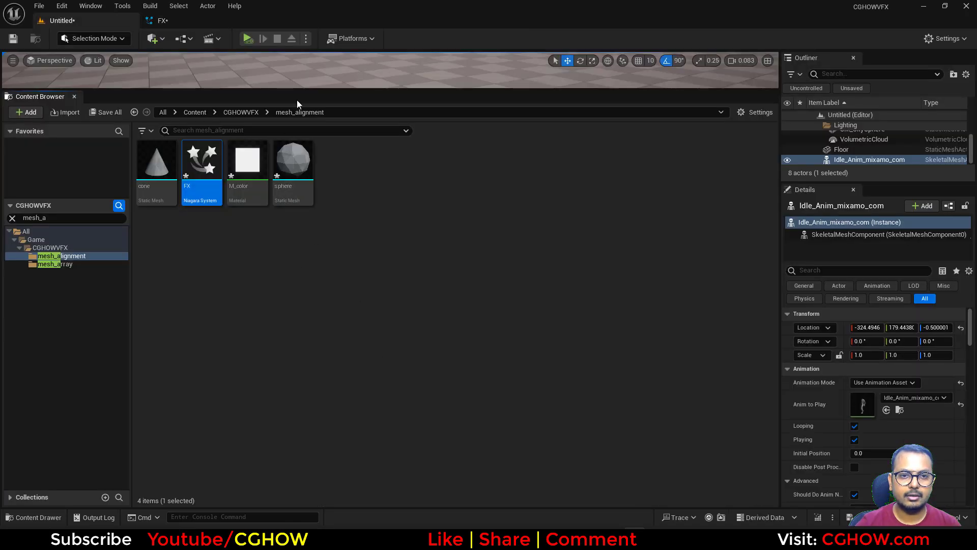
{"action": "left_click_drag", "start_coordinate": [302, 89], "coordinate": [302, 380]}
{"action": "key", "text": "f"}
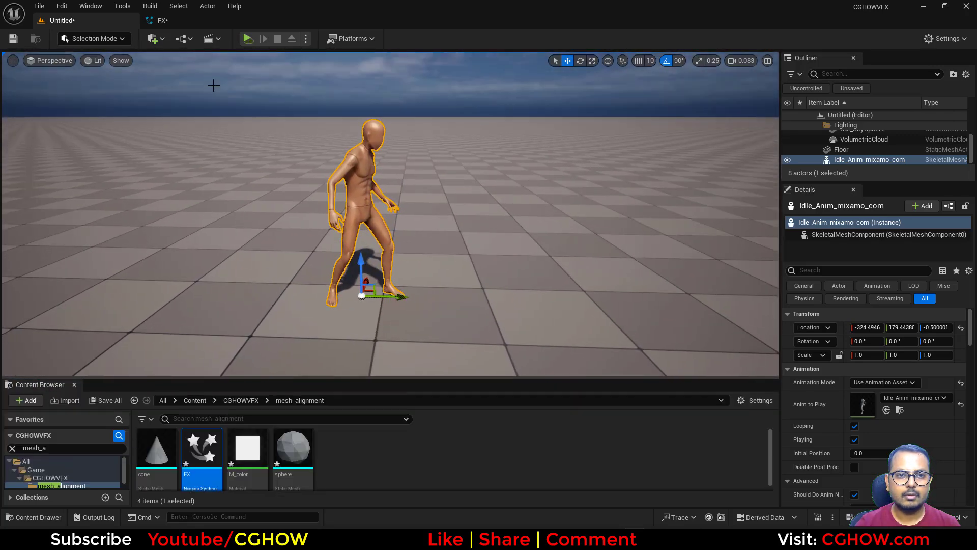
{"action": "left_click", "coordinate": [247, 39]}
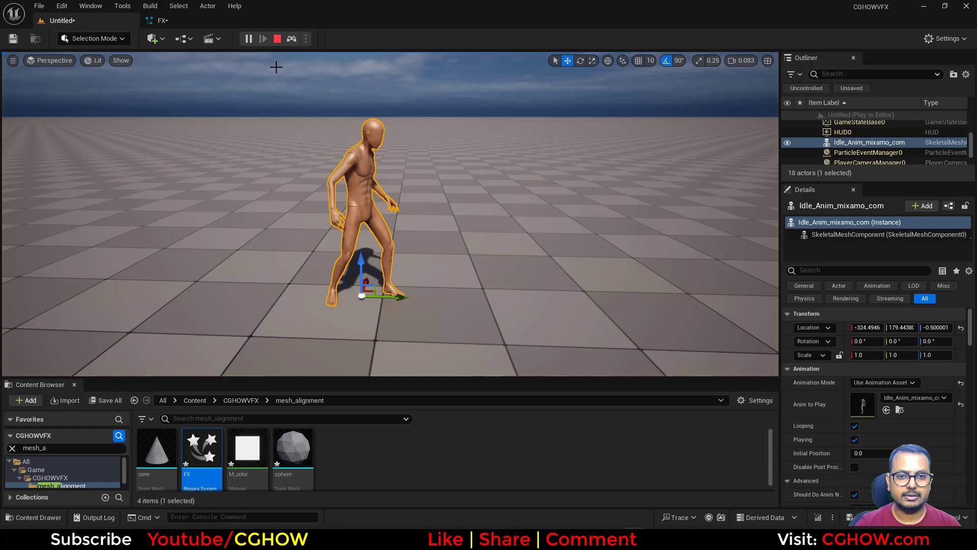
{"action": "mouse_move", "coordinate": [405, 186]}
{"action": "right_mouse_down"}
{"action": "mouse_move", "coordinate": [379, 185]}
{"action": "mouse_move", "coordinate": [405, 185]}
{"action": "right_mouse_up"}
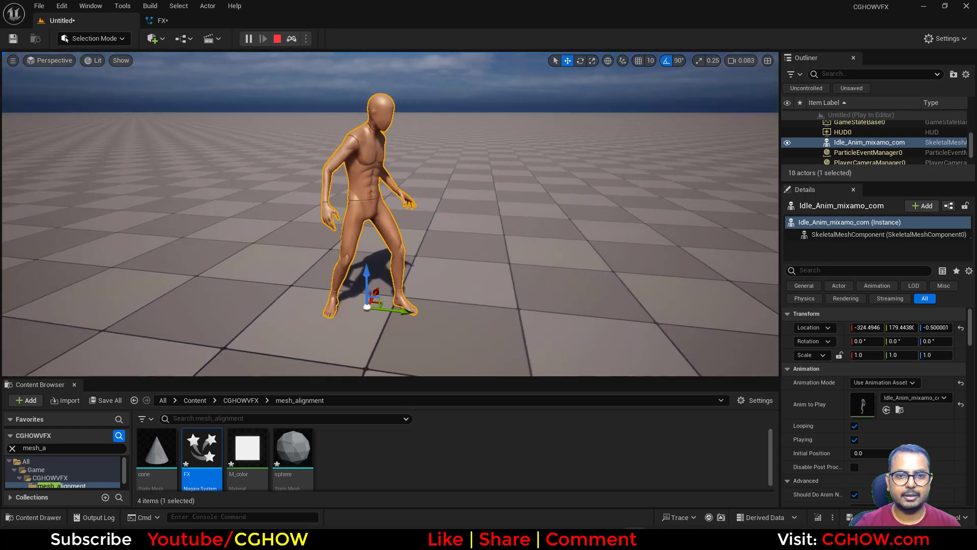
{"action": "left_click", "coordinate": [277, 39]}
Place the FX system in the level, raised to Z 135.96 beside the character
{"action": "left_click_drag", "start_coordinate": [201, 448], "coordinate": [166, 265]}
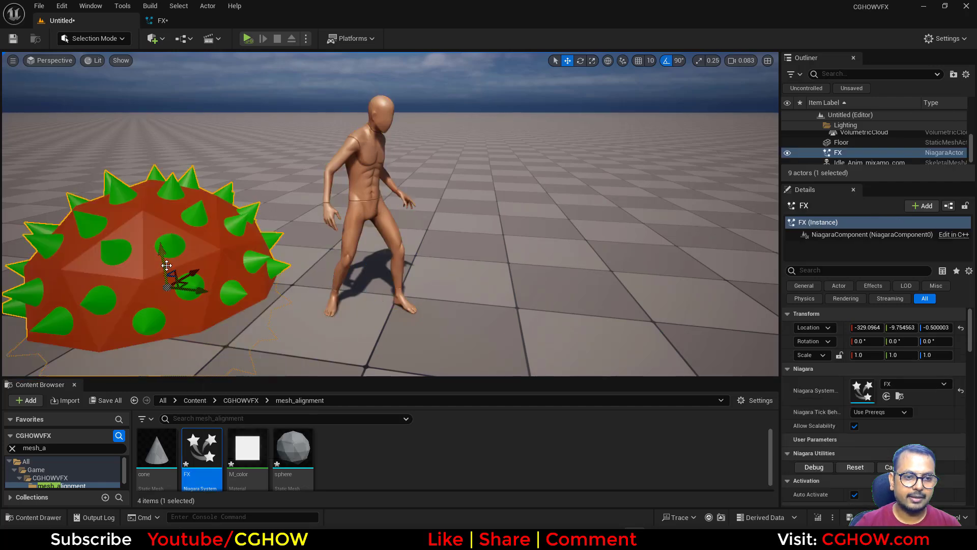
{"action": "scroll", "coordinate": [174, 272], "scroll_direction": "down", "scroll_amount": 4}
{"action": "left_click_drag", "start_coordinate": [263, 212], "coordinate": [207, 174]}
{"action": "right_click_drag", "start_coordinate": [207, 174], "coordinate": [205, 163]}
{"action": "key", "text": "a"}
{"action": "key", "text": "w"}
{"action": "key", "text": "s"}
{"action": "right_click_drag", "start_coordinate": [239, 232], "coordinate": [239, 230]}
{"action": "key", "text": "g"}
{"action": "key", "text": "w"}
{"action": "right_click_drag", "start_coordinate": [310, 218], "coordinate": [274, 59]}
Duplicate the FX system asset and name the copy FX_skeletal
{"action": "key", "text": "d"}
{"action": "key", "text": "w"}
{"action": "key", "text": "s"}
{"action": "right_click", "coordinate": [210, 458]}
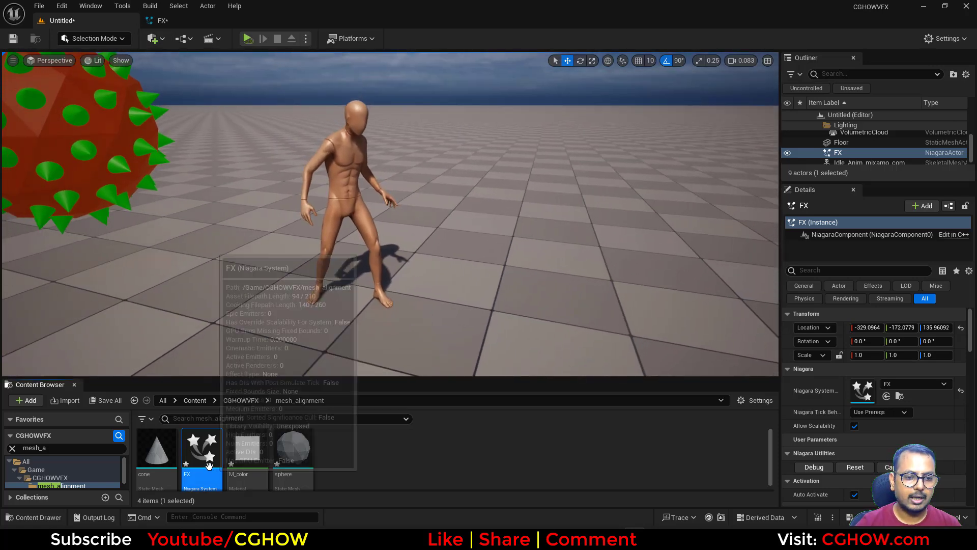
{"action": "left_click", "coordinate": [336, 281]}
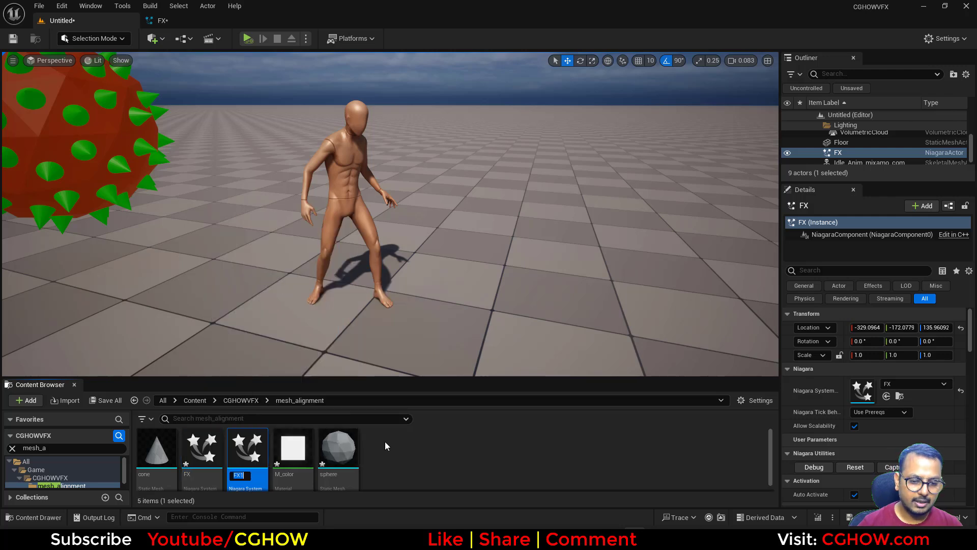
{"action": "type", "text": "FX_s"}
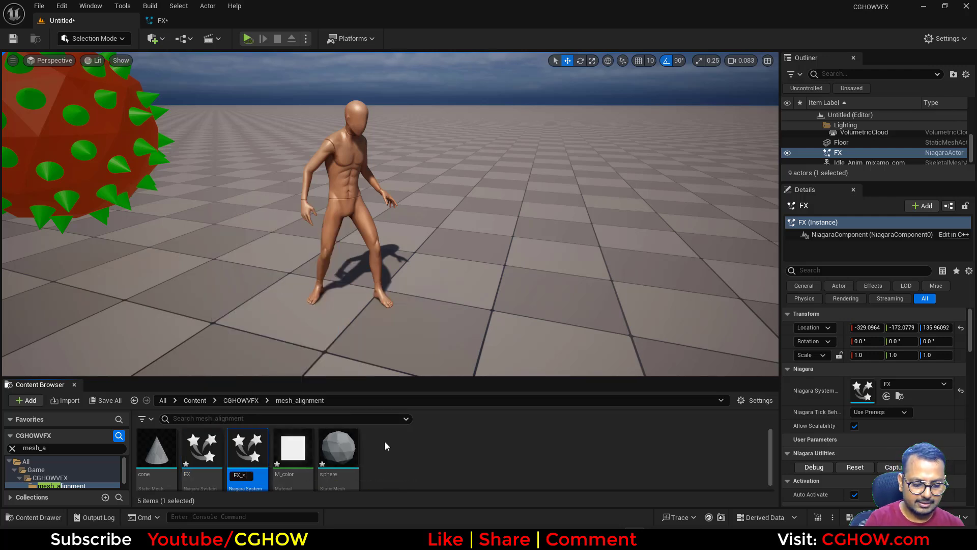
{"action": "type", "text": "keletal"}
{"action": "key", "text": "Return"}
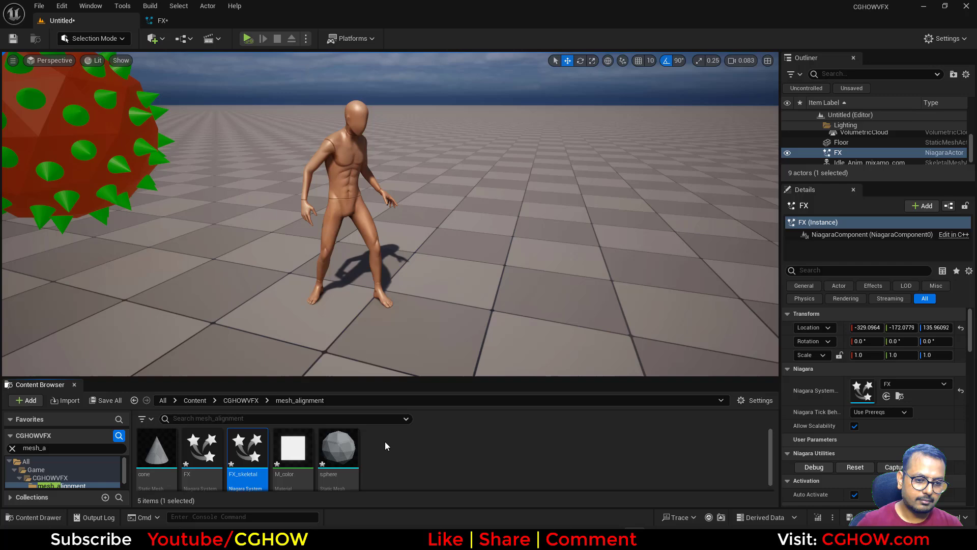
Save all content, storing the level as 'map' in the mesh_alignment folder
{"action": "left_click", "coordinate": [104, 400]}
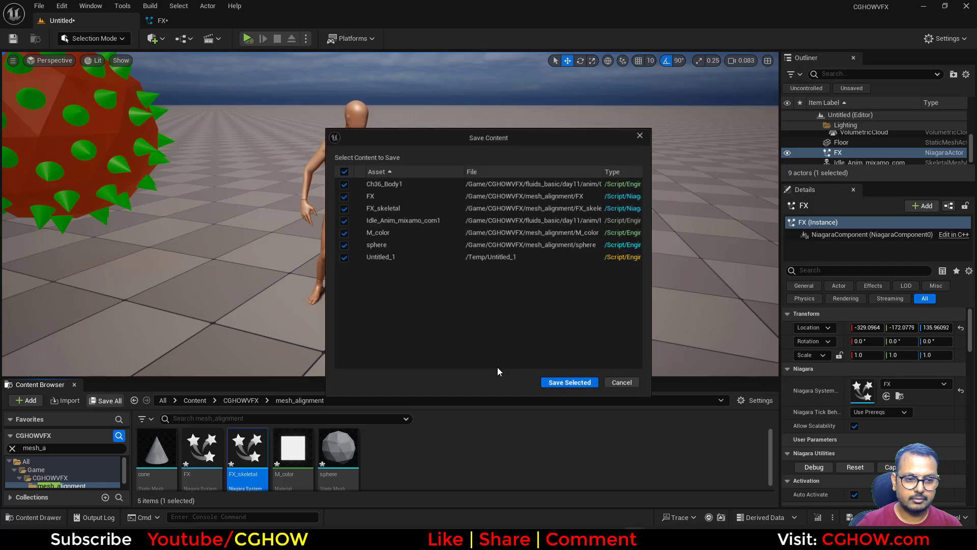
{"action": "left_click", "coordinate": [568, 382]}
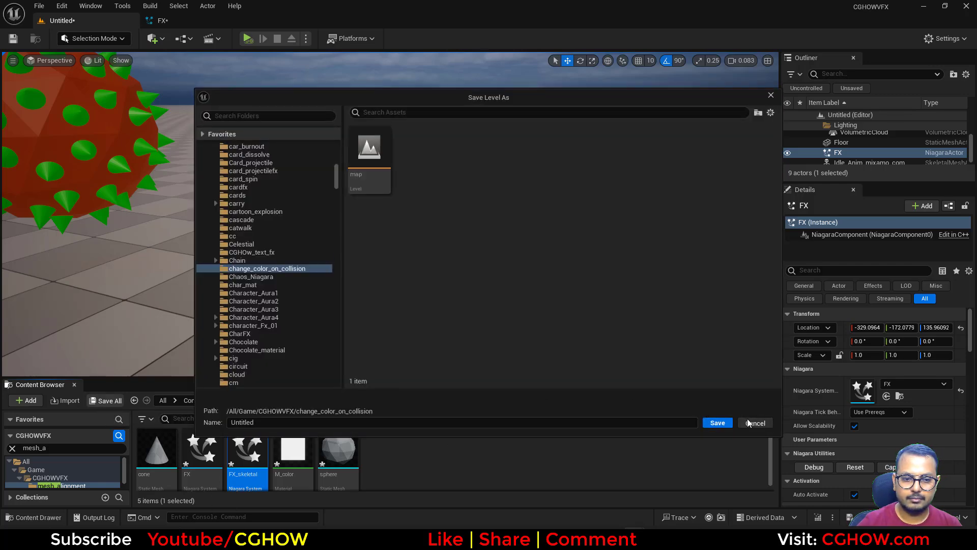
{"action": "scroll", "coordinate": [270, 163], "scroll_direction": "up", "scroll_amount": 10}
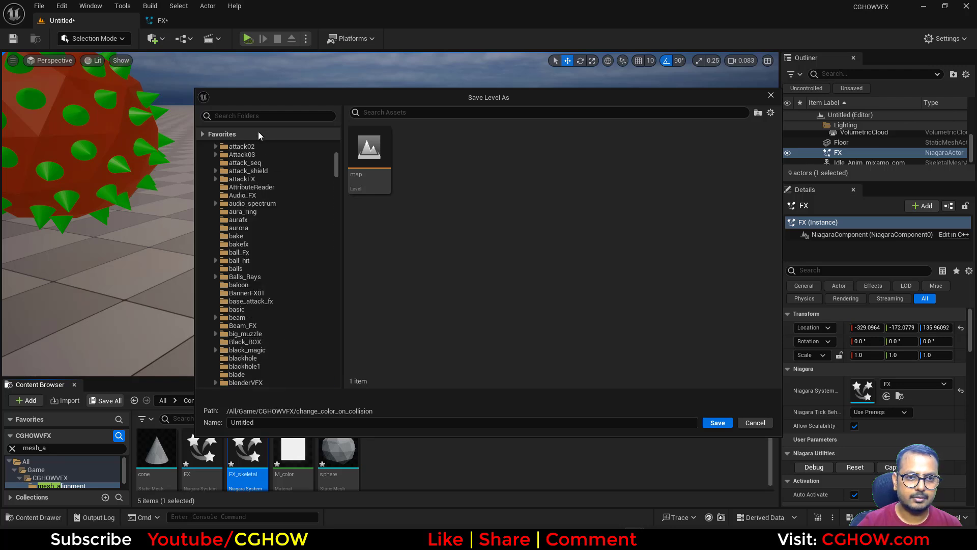
{"action": "left_click", "coordinate": [262, 115]}
{"action": "type", "text": "mesh"}
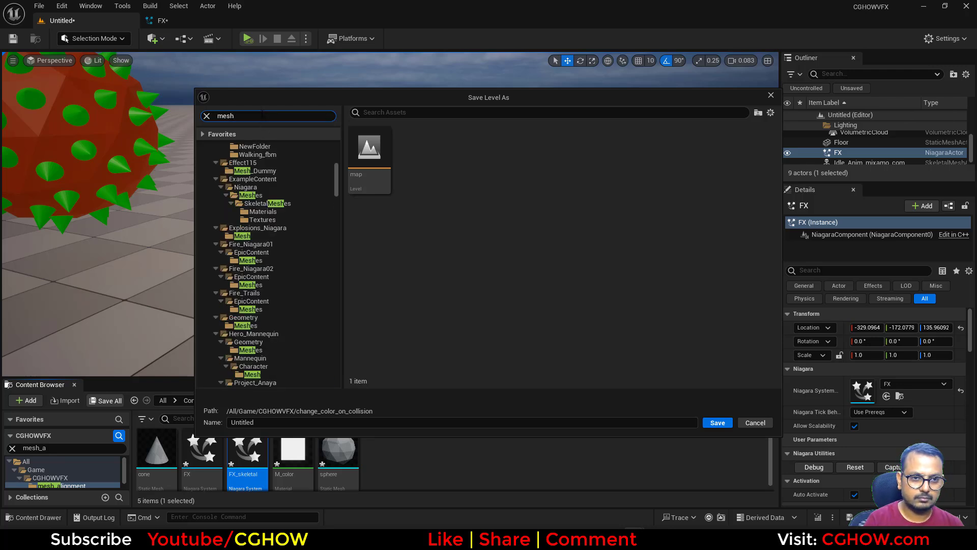
{"action": "type", "text": "_aliug"}
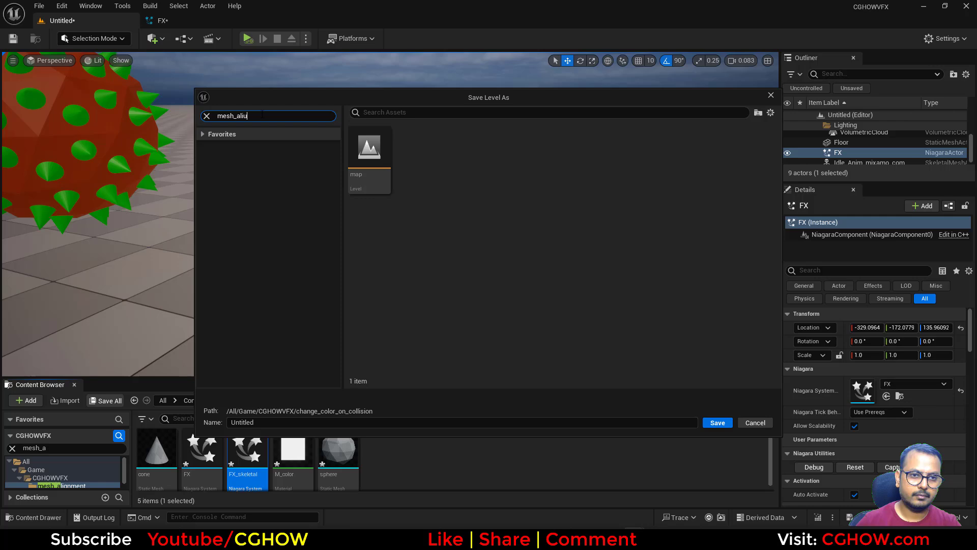
{"action": "left_click", "coordinate": [275, 173]}
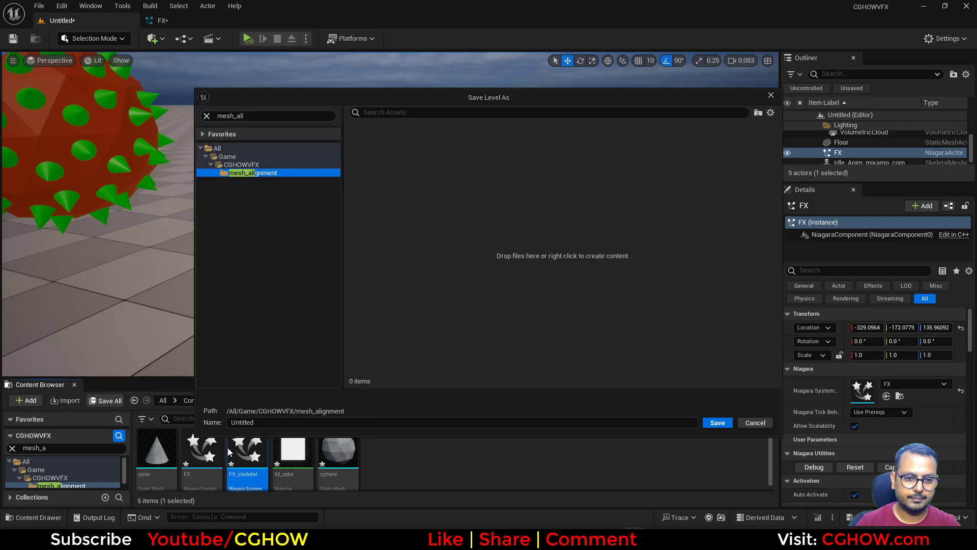
{"action": "left_click", "coordinate": [267, 419]}
{"action": "type", "text": "ma"}
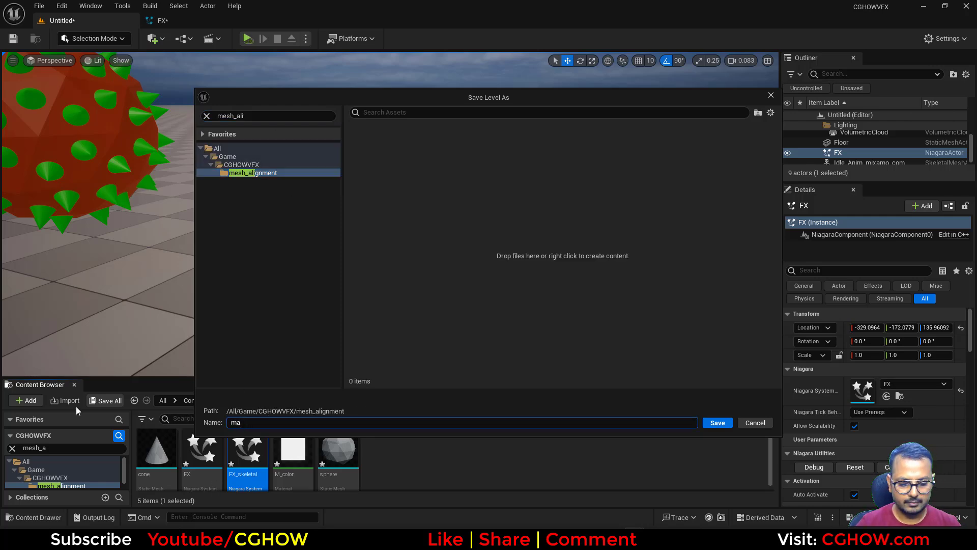
{"action": "type", "text": "p"}
{"action": "key", "text": "Return"}
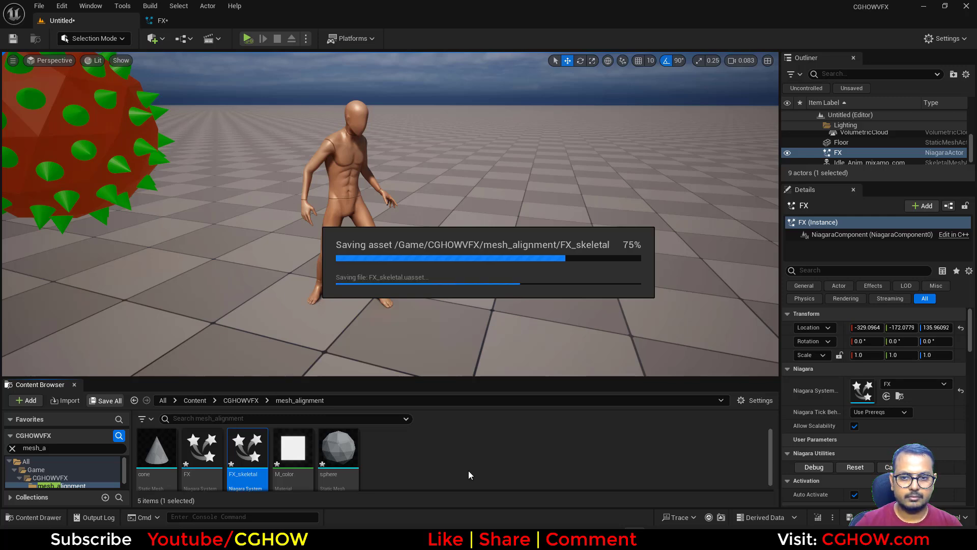
Open FX_skeletal in the Niagara editor and delete the sphere emitter
{"action": "double_click", "coordinate": [248, 449]}
{"action": "middle_click", "coordinate": [172, 27]}
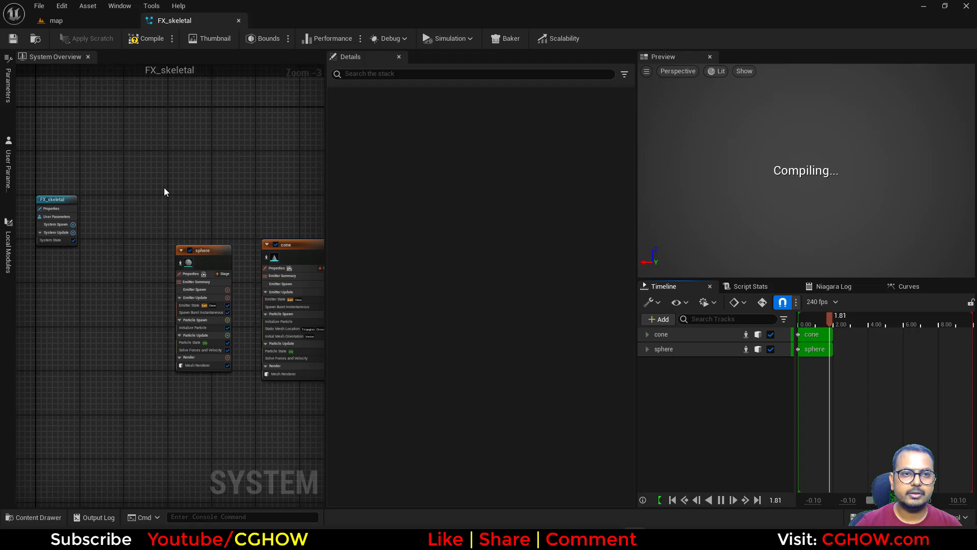
{"action": "right_click_drag", "start_coordinate": [167, 187], "coordinate": [121, 113]}
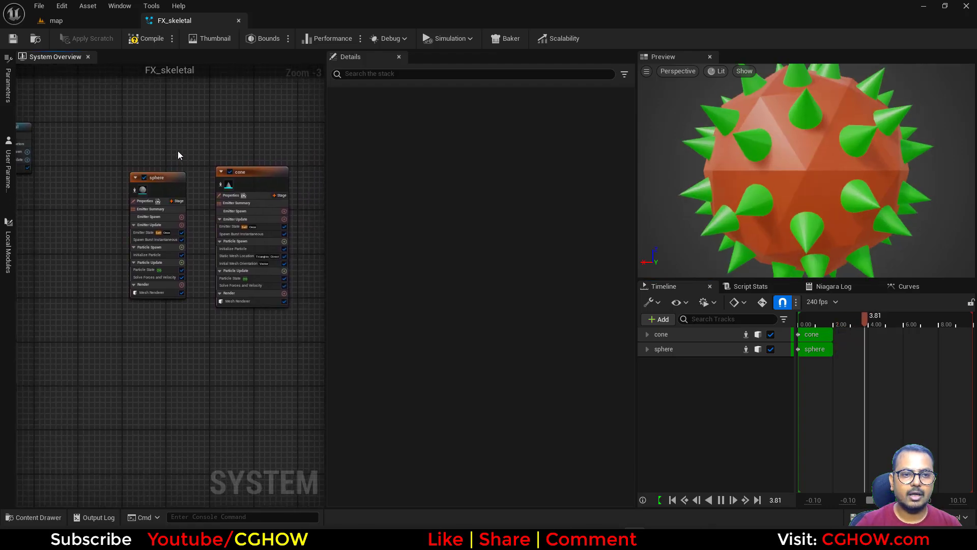
{"action": "left_click", "coordinate": [147, 294]}
{"action": "key", "text": "Delete"}
On the cone emitter, remove Static Mesh Location, disable Initial Mesh Orientation, and search modules for 'skele'
{"action": "left_click", "coordinate": [239, 170]}
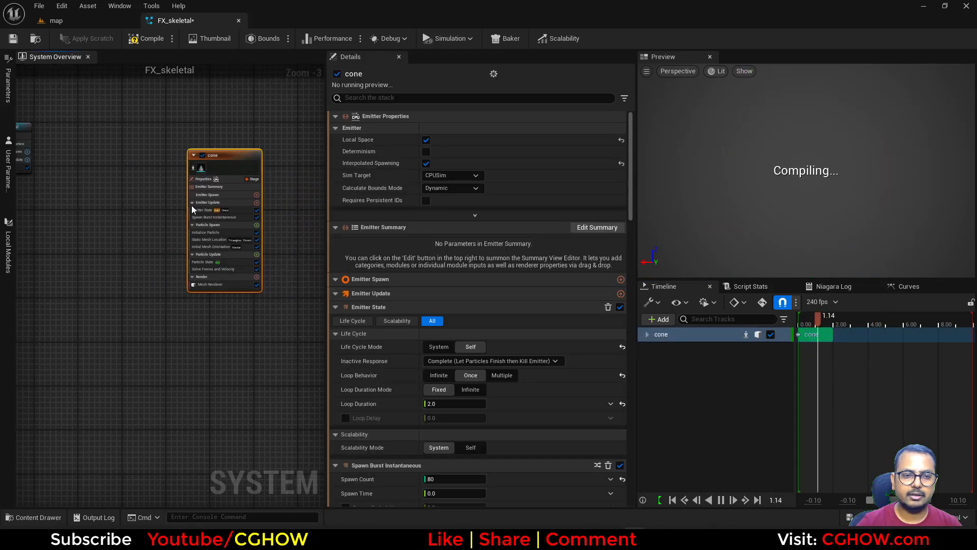
{"action": "scroll", "coordinate": [166, 227], "scroll_direction": "up", "scroll_amount": 3}
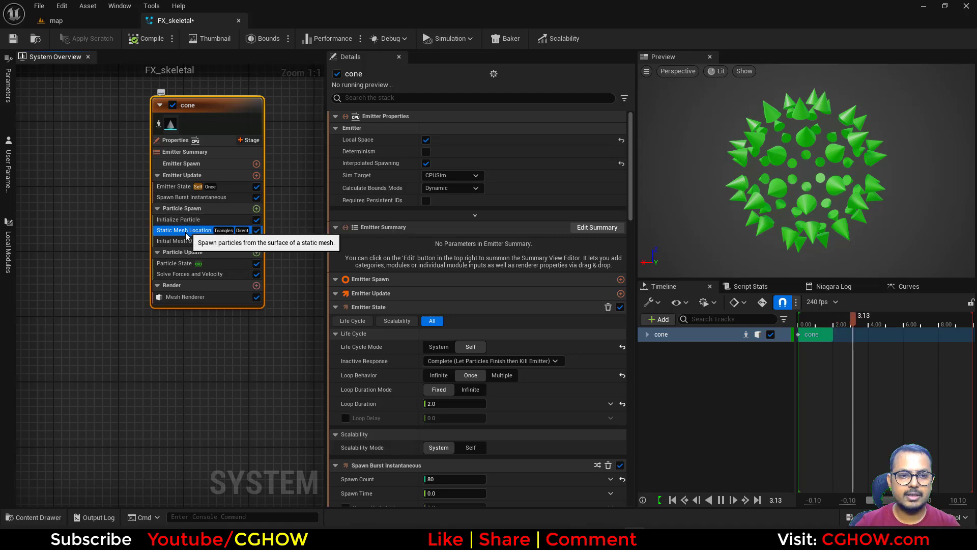
{"action": "left_click", "coordinate": [175, 230]}
{"action": "key", "text": "Delete"}
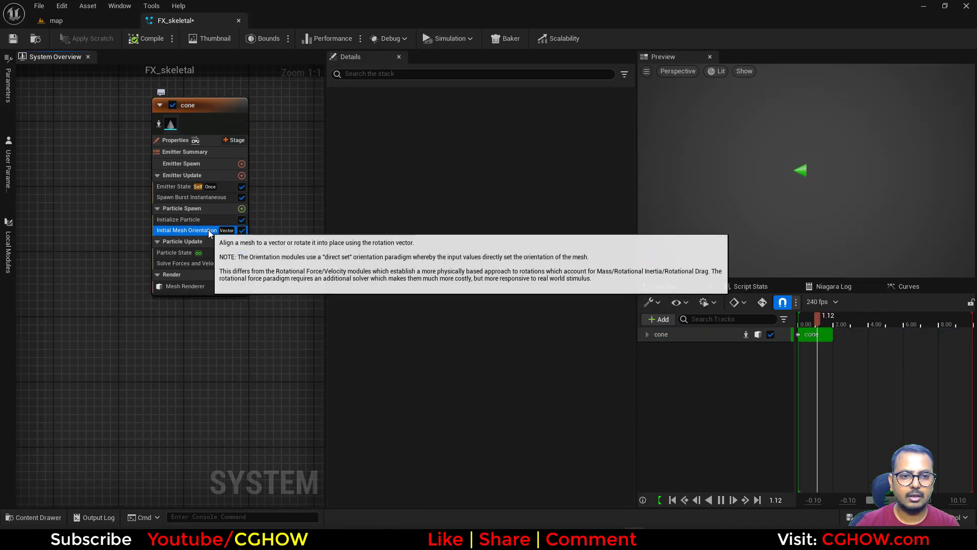
{"action": "left_click", "coordinate": [227, 232]}
{"action": "left_click", "coordinate": [631, 157]}
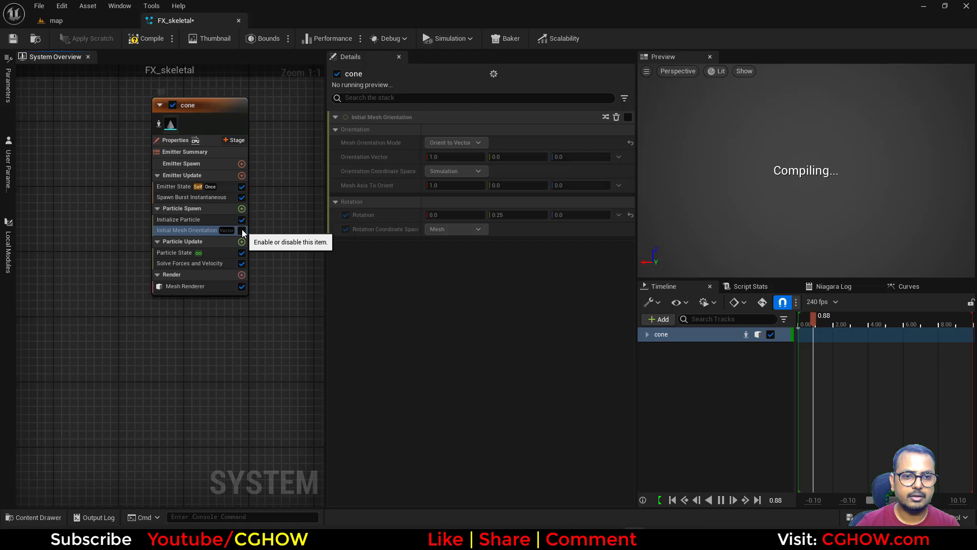
{"action": "left_click", "coordinate": [242, 208]}
{"action": "type", "text": "skele"}
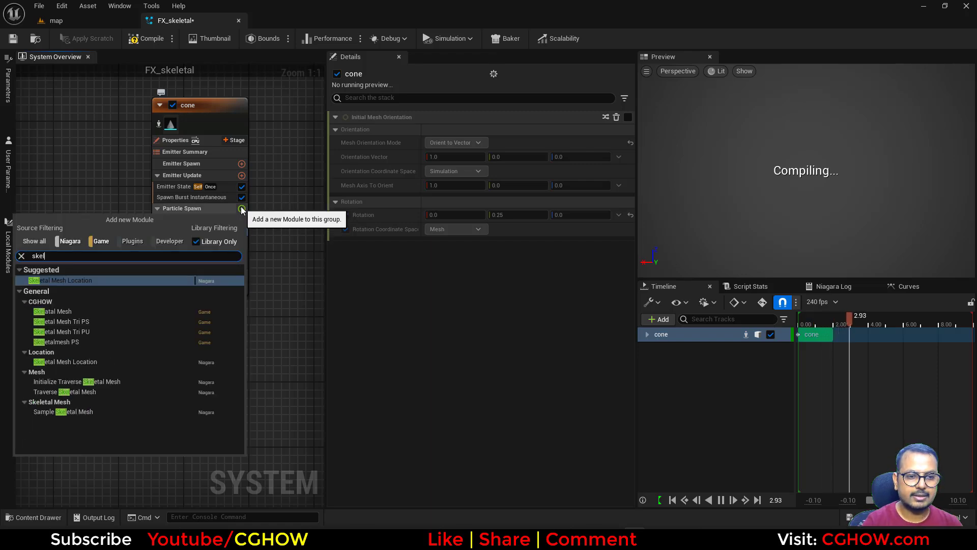
Add a Skeletal Mesh Location module and locate the character's Idle mesh asset
{"action": "left_click", "coordinate": [83, 280]}
{"action": "left_click", "coordinate": [56, 21]}
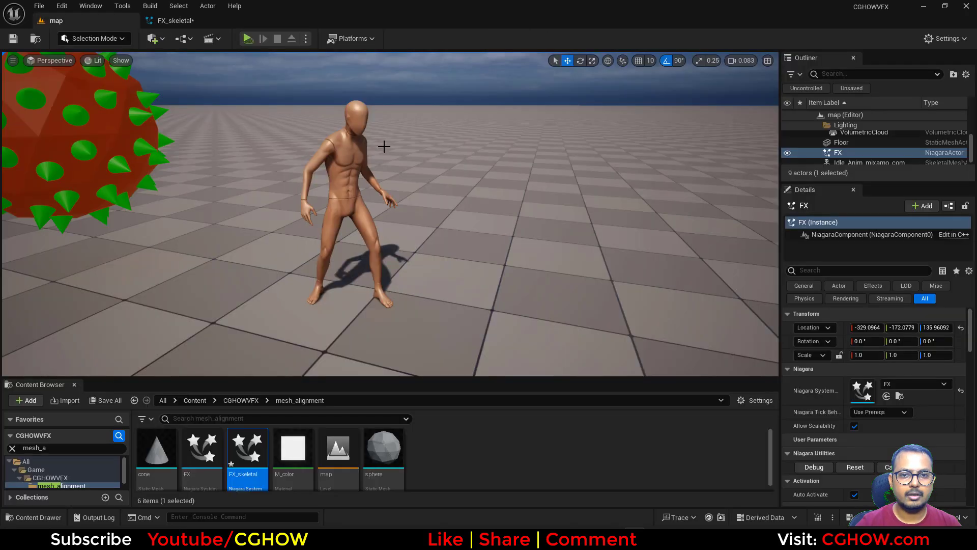
{"action": "left_click", "coordinate": [351, 183]}
{"action": "key", "text": "ctrl+b"}
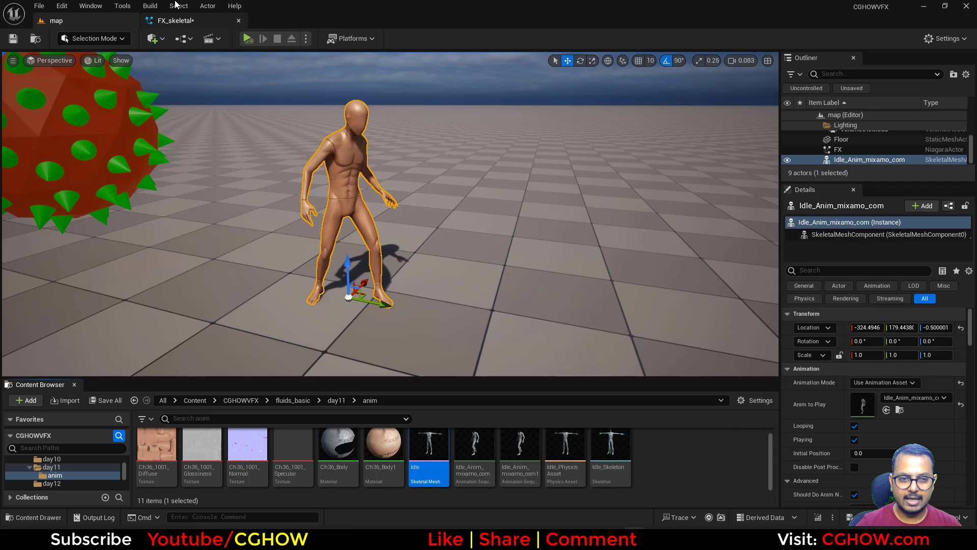
{"action": "left_click", "coordinate": [175, 21]}
Set Preview and Default Mesh to Idle, sampling Surface (Triangles), and fix the CPU access error
{"action": "left_click", "coordinate": [458, 260]}
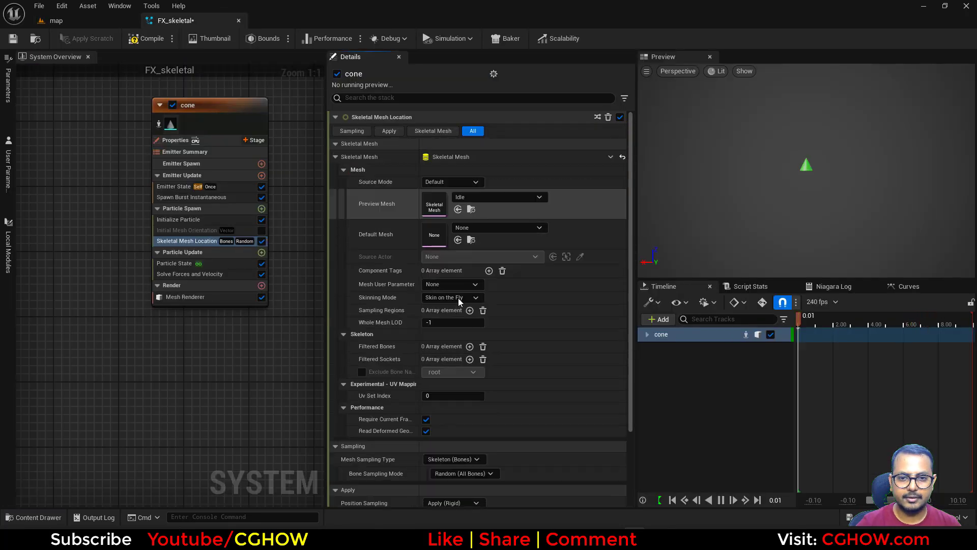
{"action": "left_click", "coordinate": [458, 240]}
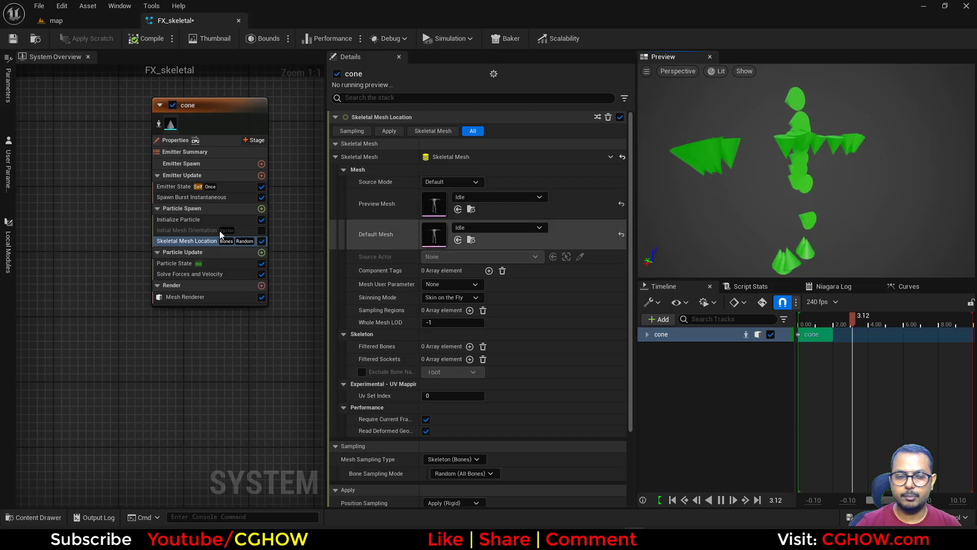
{"action": "scroll", "coordinate": [455, 377], "scroll_direction": "down", "scroll_amount": 3}
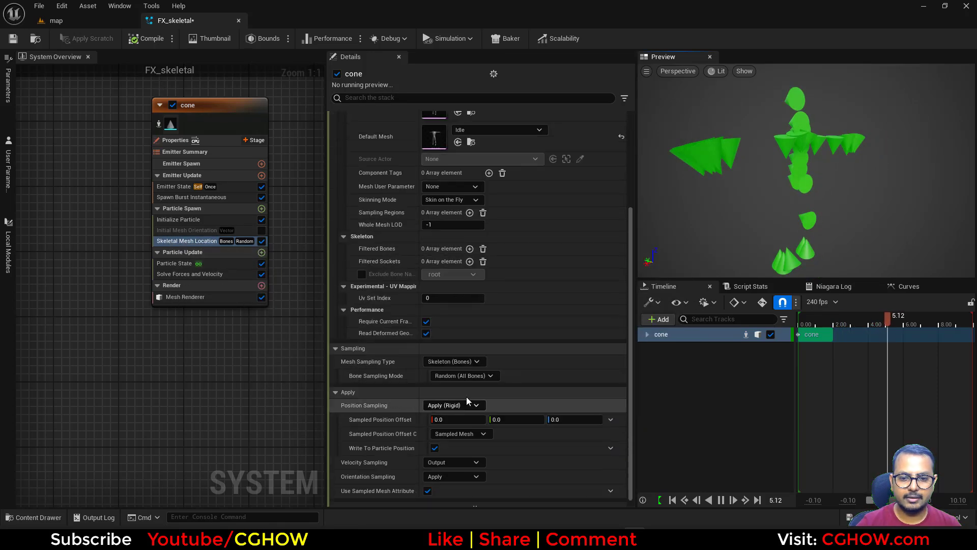
{"action": "left_click", "coordinate": [453, 361]}
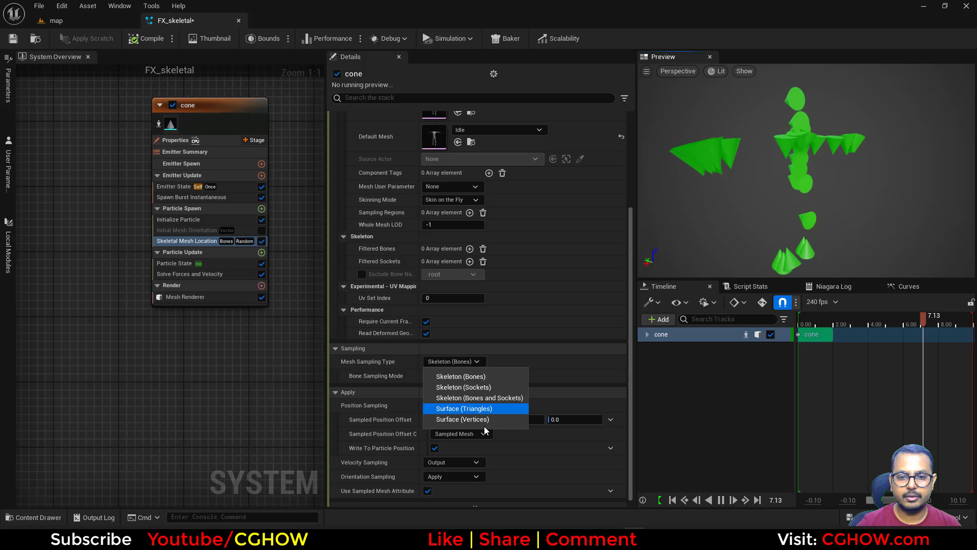
{"action": "left_click", "coordinate": [464, 409]}
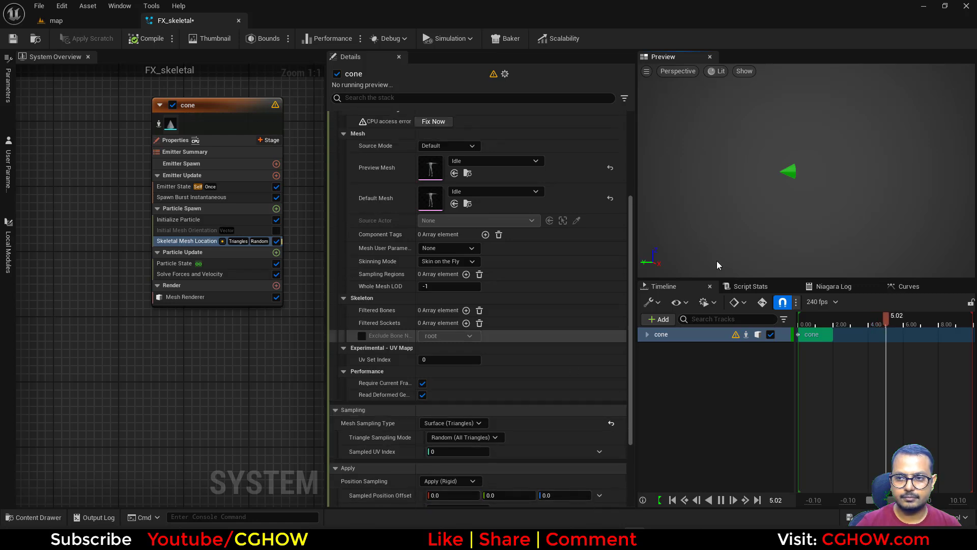
{"action": "scroll", "coordinate": [442, 127], "scroll_direction": "up", "scroll_amount": 2}
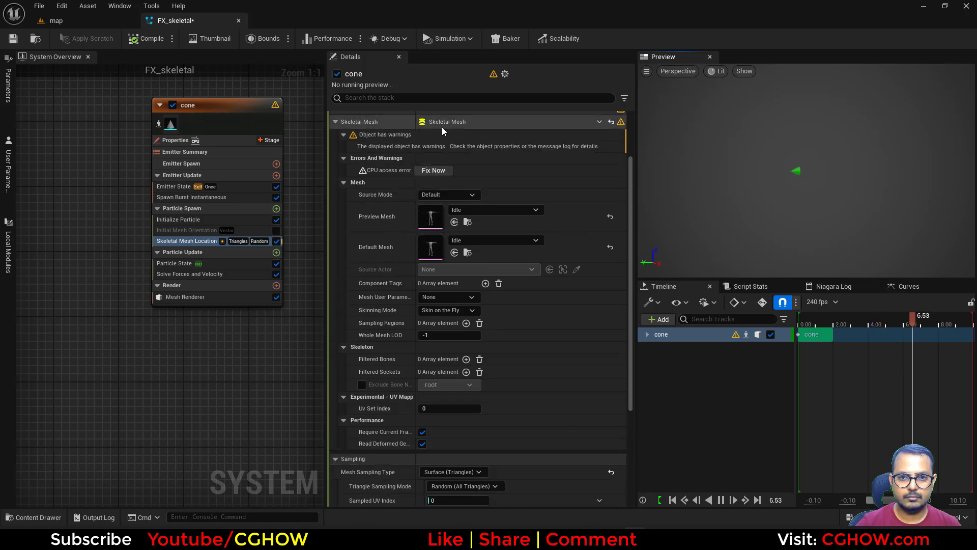
{"action": "left_click", "coordinate": [434, 171]}
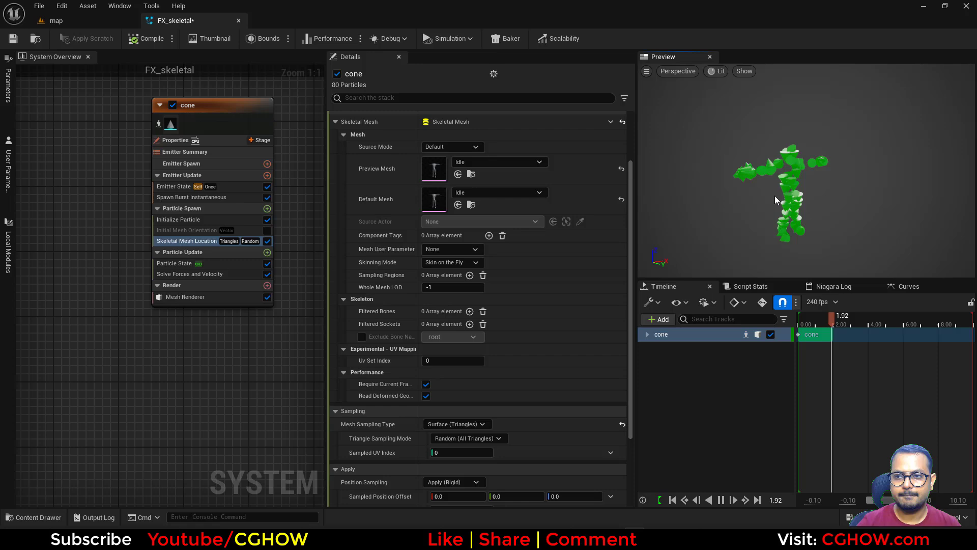
Place FX_skeletal in the level and attach it to the Idle_Anim_mixamo_com character
{"action": "left_click", "coordinate": [35, 38]}
{"action": "left_click_drag", "start_coordinate": [365, 306], "coordinate": [373, 306]}
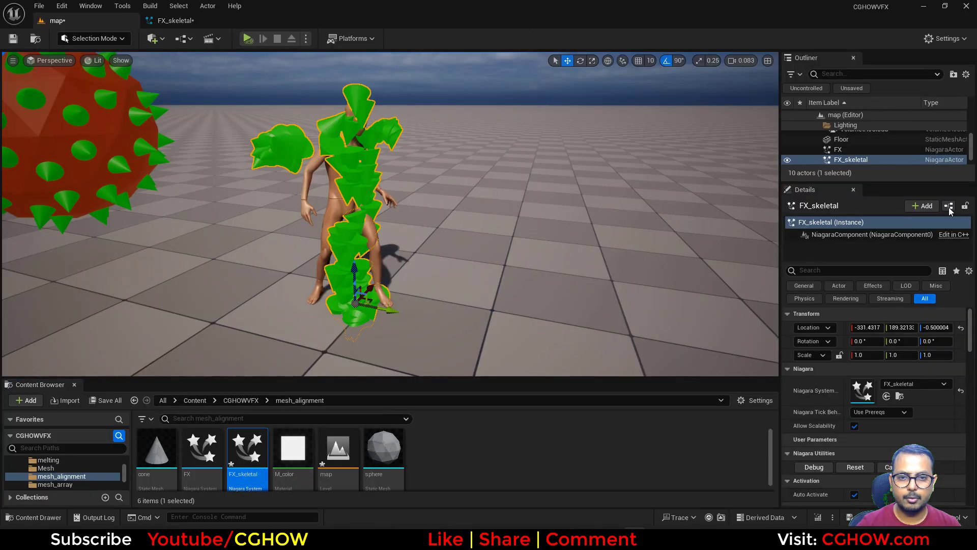
{"action": "left_click_drag", "start_coordinate": [866, 195], "coordinate": [864, 300]}
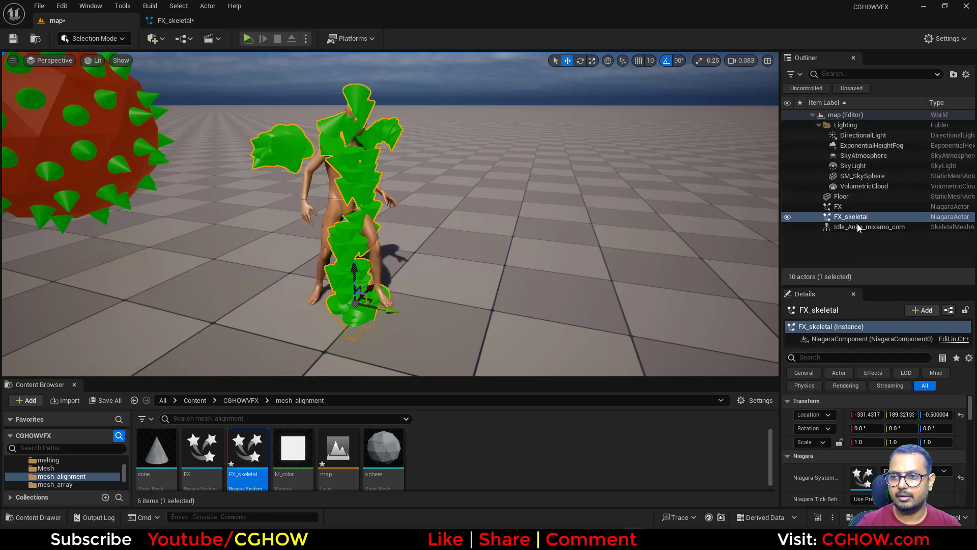
{"action": "left_click_drag", "start_coordinate": [855, 222], "coordinate": [850, 227]}
{"action": "left_click", "coordinate": [860, 254]}
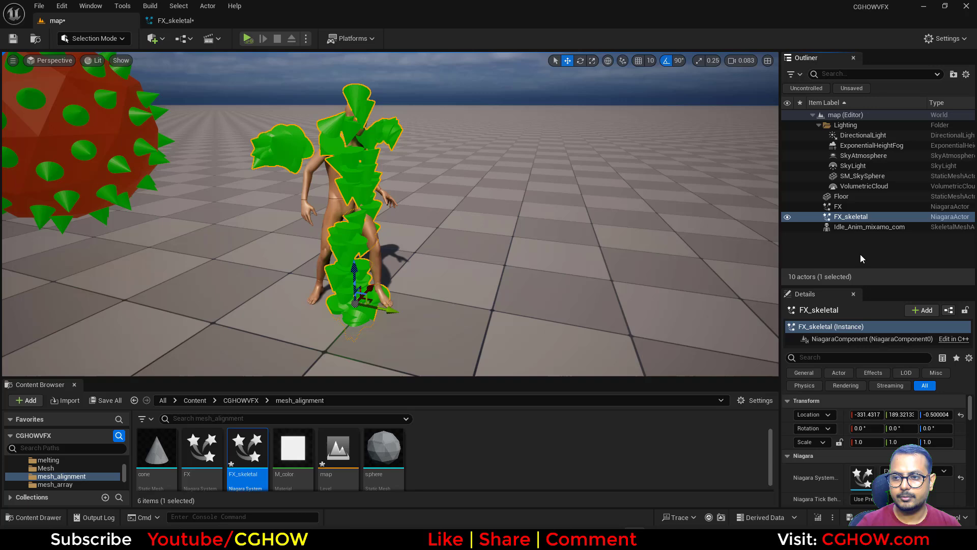
Play the level and fly closer to watch the cones on the character
{"action": "left_click", "coordinate": [248, 38]}
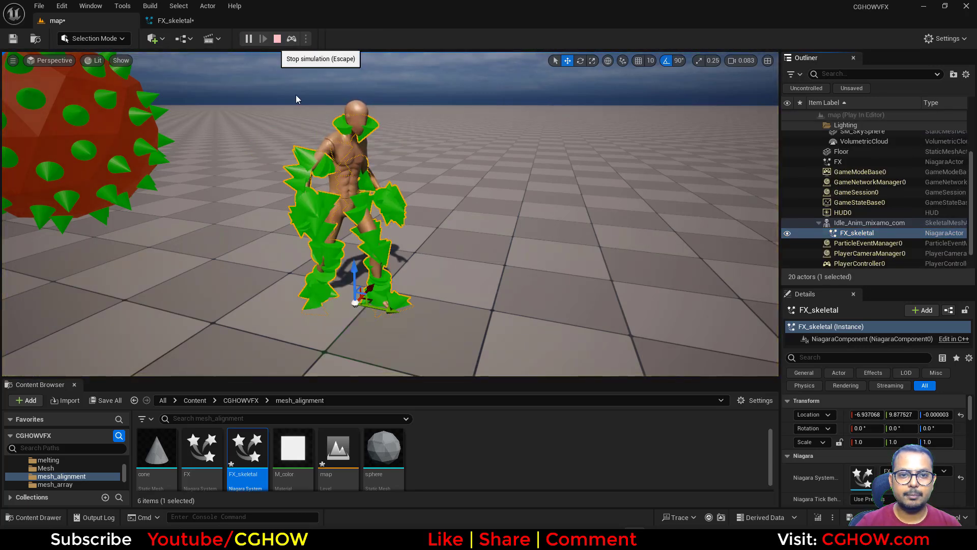
{"action": "key", "text": "w"}
{"action": "mouse_move", "coordinate": [418, 189]}
{"action": "right_mouse_down"}
{"action": "mouse_move", "coordinate": [434, 175]}
{"action": "mouse_move", "coordinate": [418, 188]}
{"action": "right_mouse_up"}
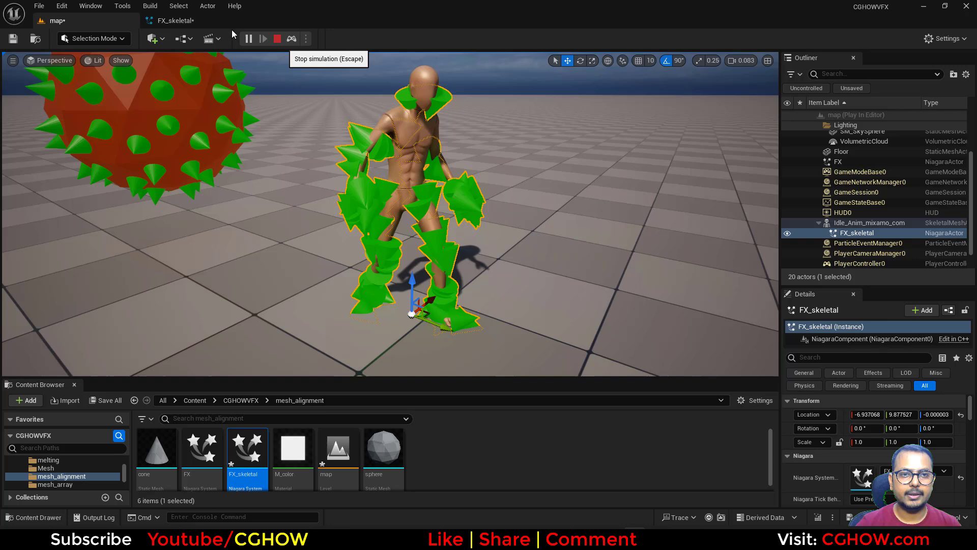
Stop play and set FX_skeletal's Initialize Particle Mesh Uniform Scale to 0.02
{"action": "left_click", "coordinate": [278, 39]}
{"action": "left_click", "coordinate": [183, 20]}
{"action": "left_click", "coordinate": [175, 221]}
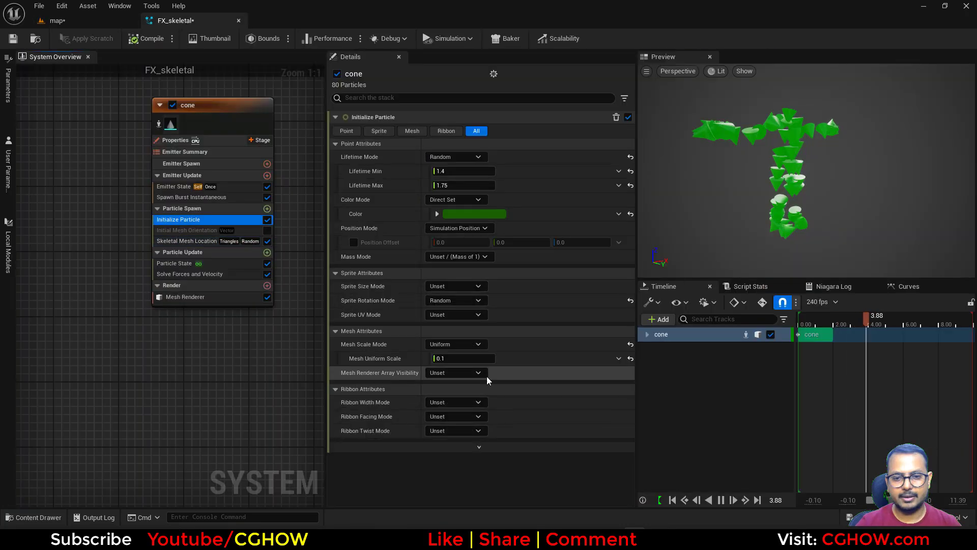
{"action": "left_click", "coordinate": [457, 357]}
{"action": "type", "text": ".02"}
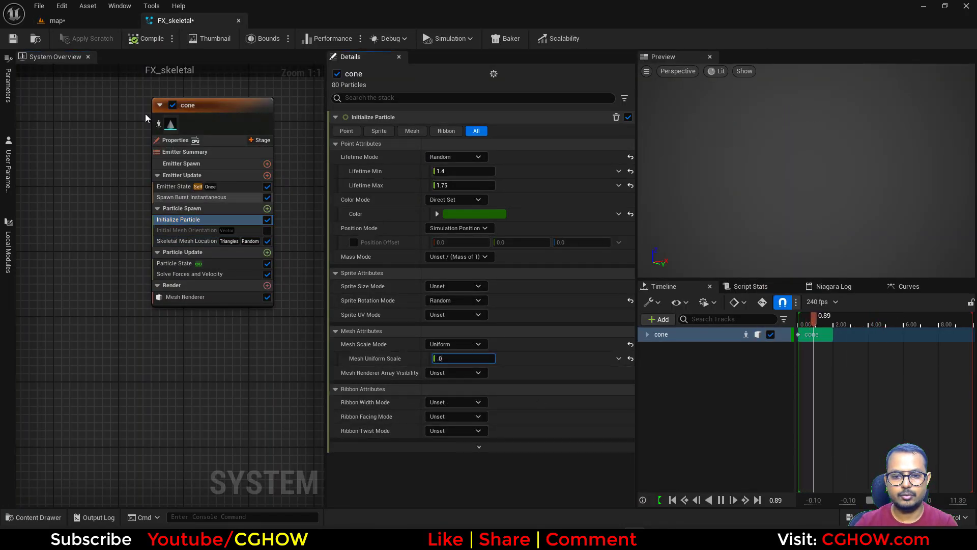
{"action": "key", "text": "Return"}
Raise the Mesh Uniform Scale to 0.04 and shift the cone colour to red
{"action": "left_click", "coordinate": [73, 19]}
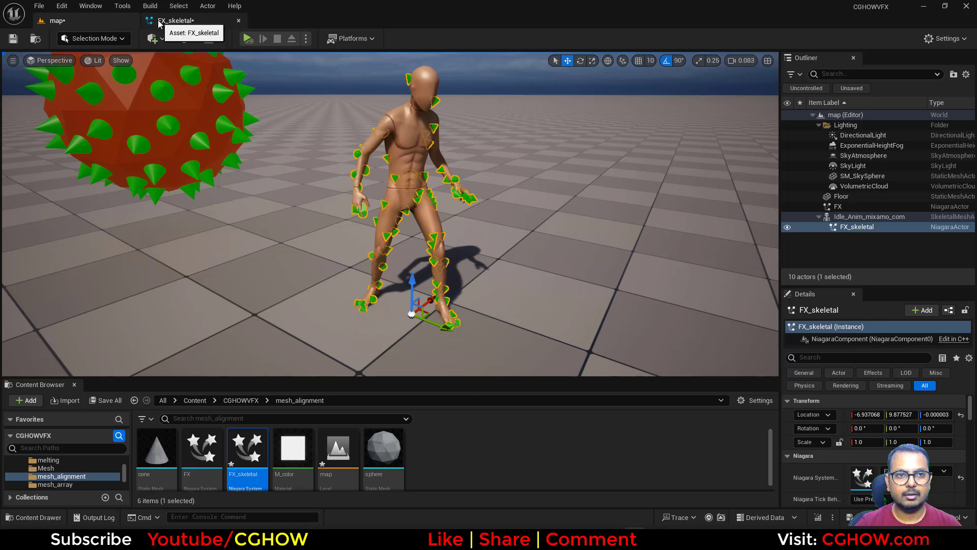
{"action": "left_click", "coordinate": [176, 21]}
{"action": "left_click_drag", "start_coordinate": [447, 354], "coordinate": [454, 354]}
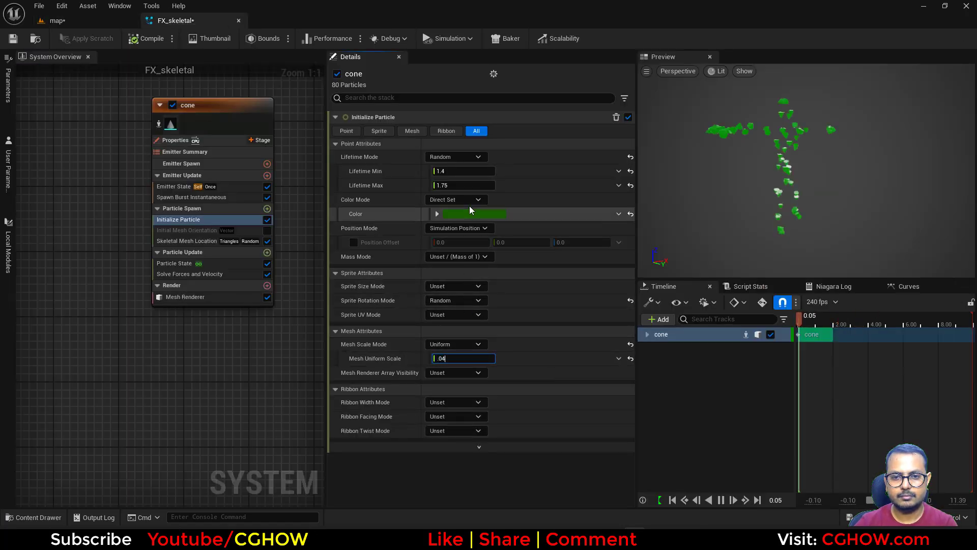
{"action": "left_click", "coordinate": [474, 214]}
{"action": "left_click_drag", "start_coordinate": [567, 315], "coordinate": [608, 319]}
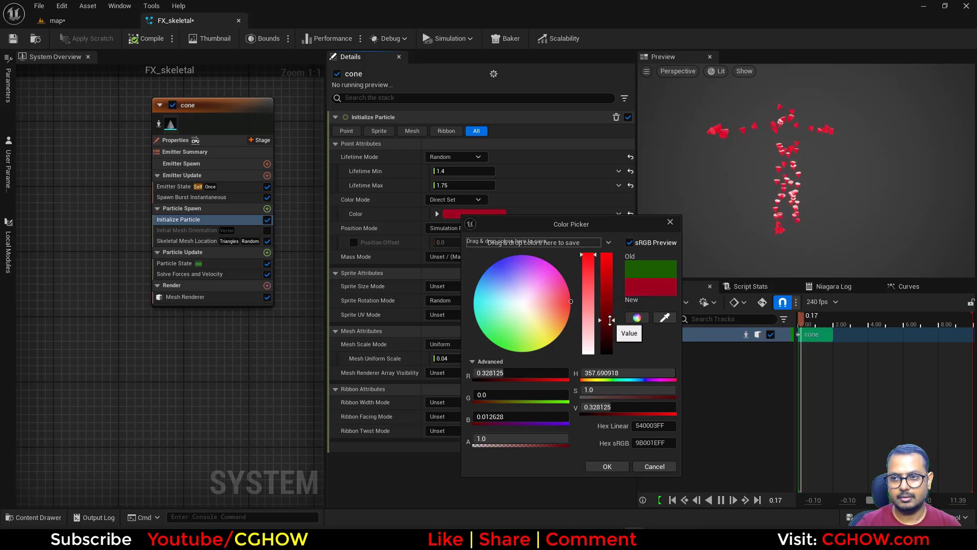
Apply the red cone colour and play the level to view the effect
{"action": "left_click", "coordinate": [608, 466]}
{"action": "left_click", "coordinate": [84, 20]}
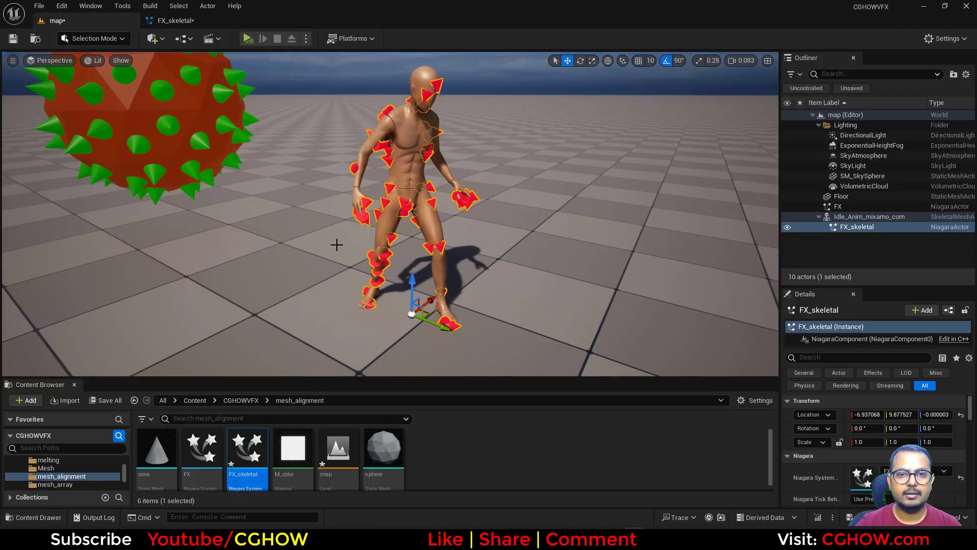
{"action": "right_click_drag", "start_coordinate": [336, 245], "coordinate": [397, 244]}
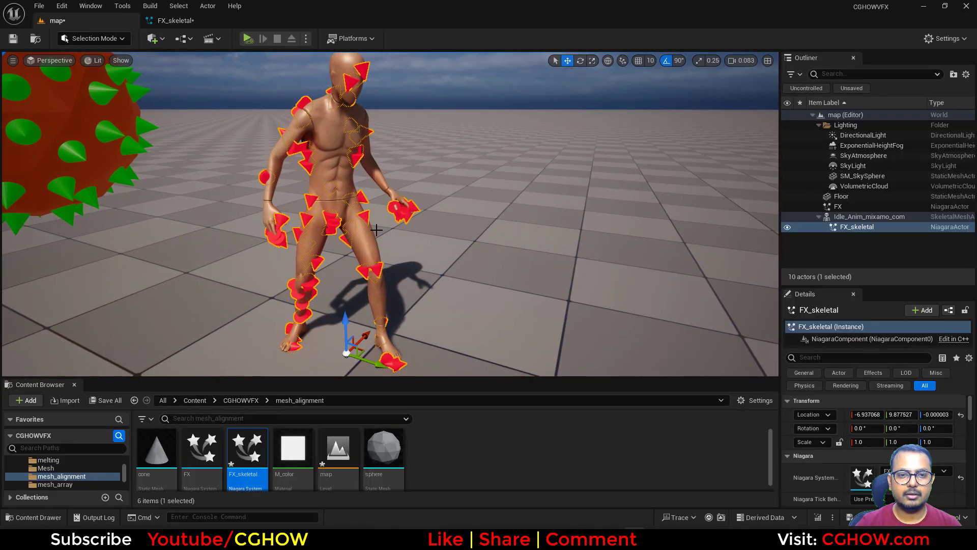
{"action": "left_click", "coordinate": [212, 21]}
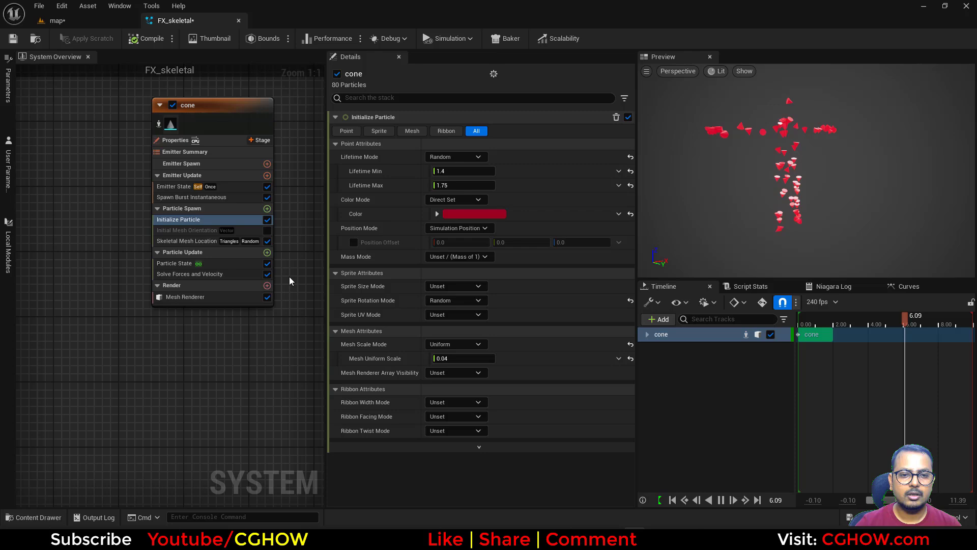
{"action": "left_click", "coordinate": [195, 241]}
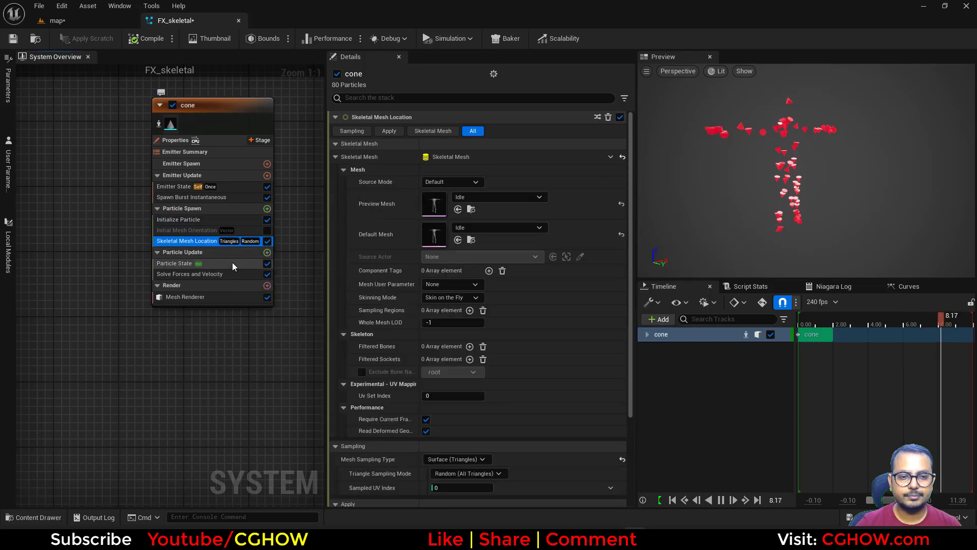
{"action": "left_click", "coordinate": [55, 21]}
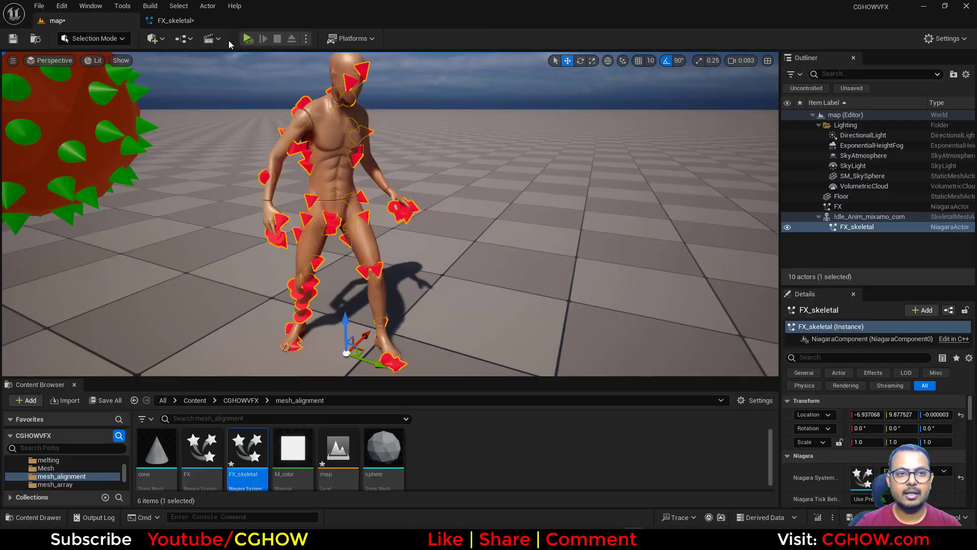
{"action": "left_click", "coordinate": [248, 38]}
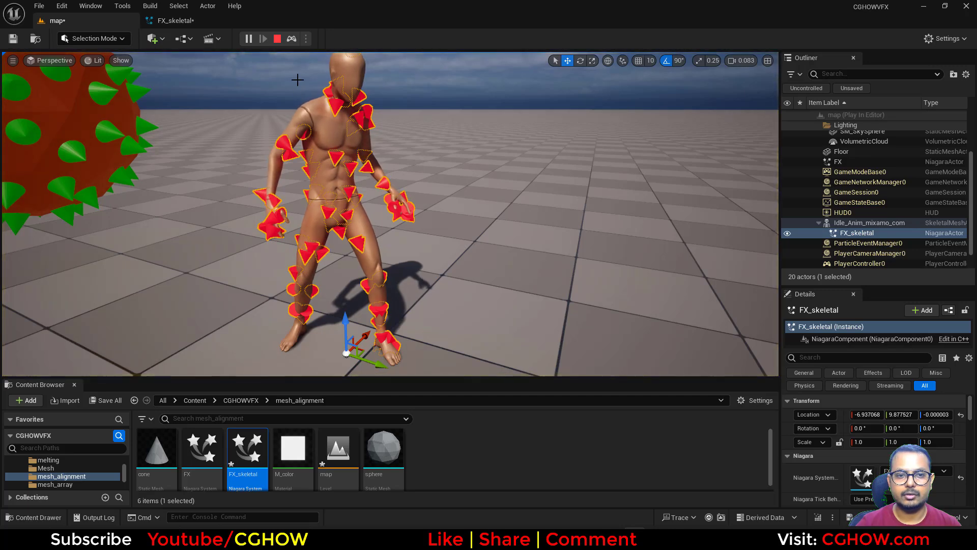
Move Skeletal Mesh Location into Particle Update and play to confirm cones follow the character
{"action": "left_click", "coordinate": [277, 39]}
{"action": "left_click", "coordinate": [173, 20]}
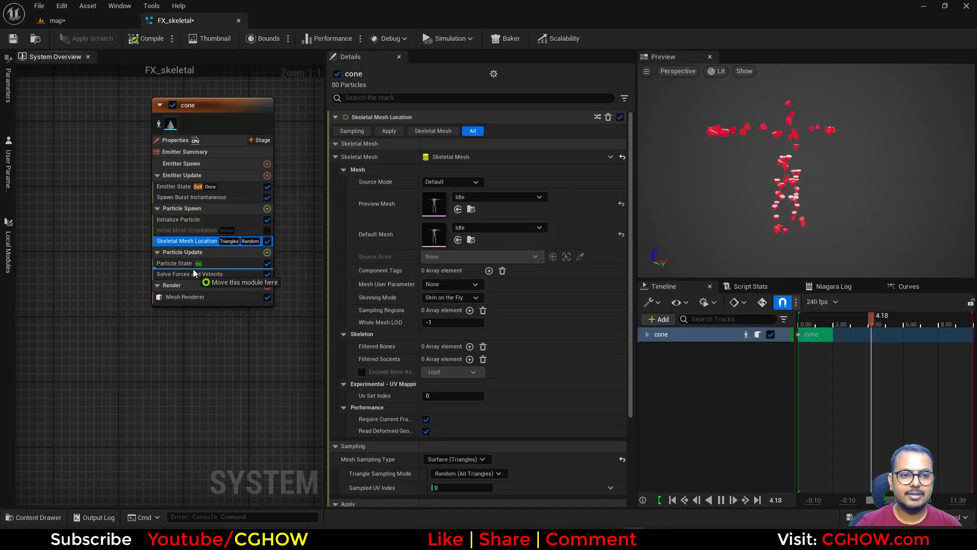
{"action": "left_click_drag", "start_coordinate": [193, 274], "coordinate": [195, 270]}
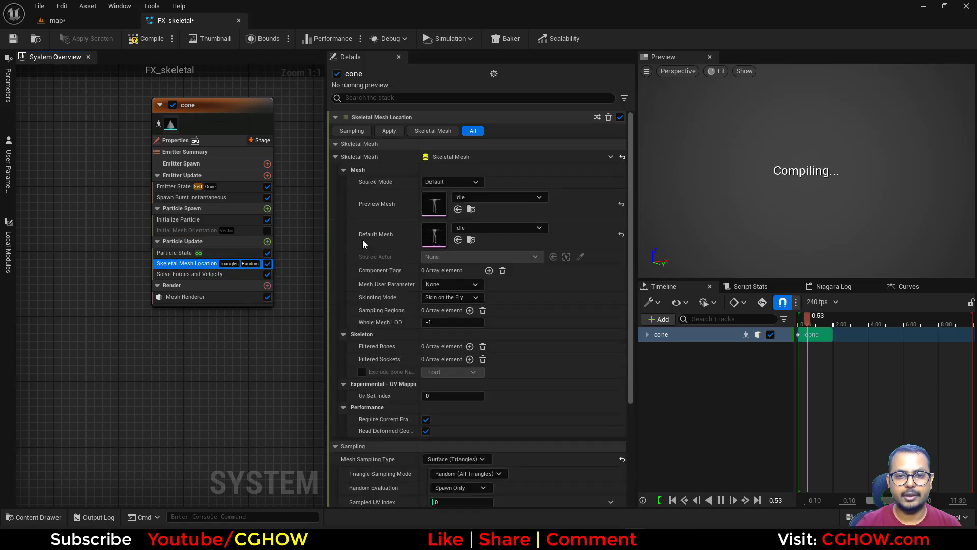
{"action": "left_click", "coordinate": [106, 23]}
{"action": "left_click", "coordinate": [247, 39]}
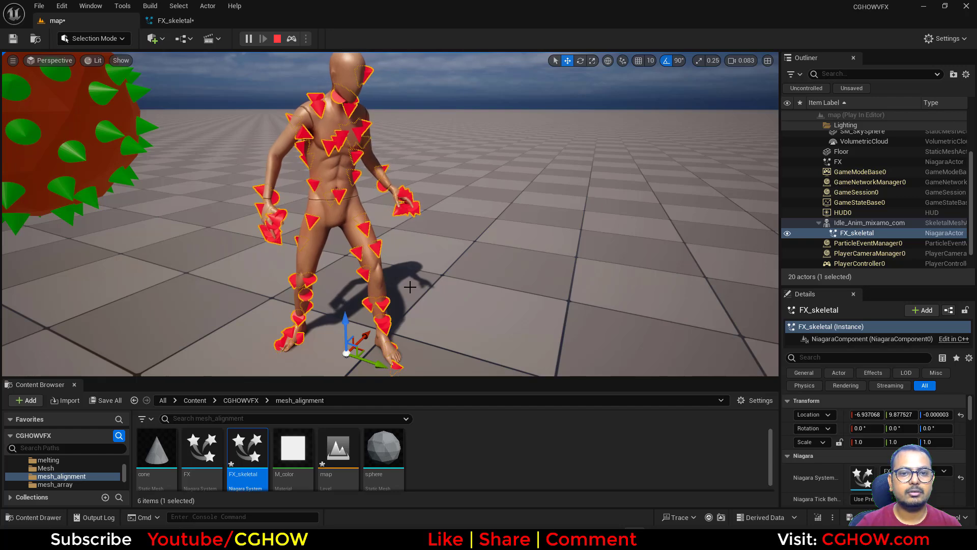
{"action": "left_click", "coordinate": [277, 38]}
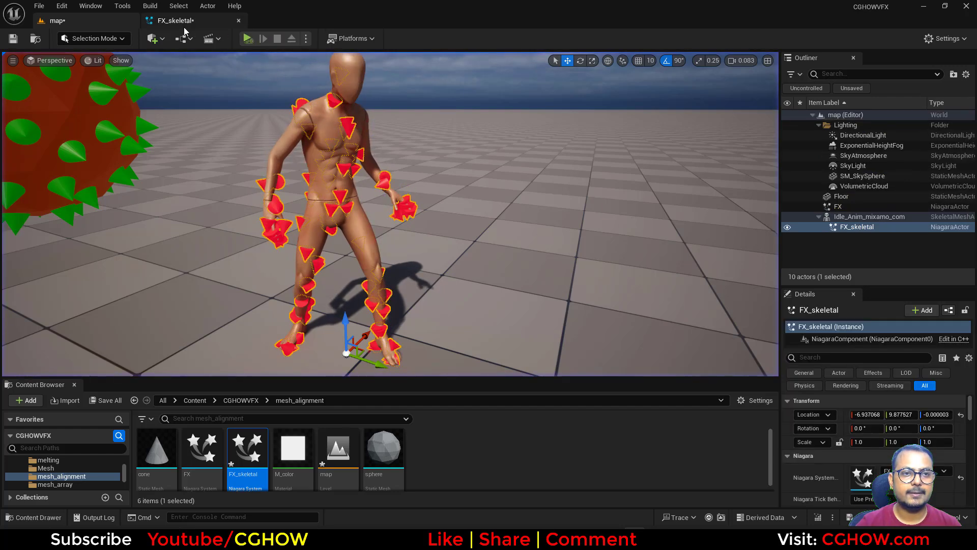
{"action": "left_click", "coordinate": [174, 21]}
Add Update Mesh Orientation to Particle Update, below Skeletal Mesh Location
{"action": "left_click", "coordinate": [213, 230]}
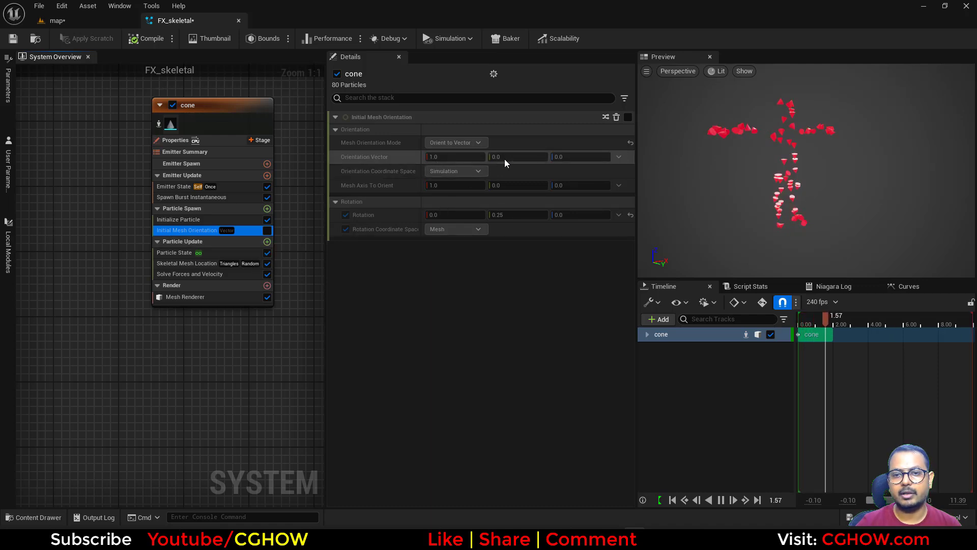
{"action": "mouse_move", "coordinate": [186, 233]}
{"action": "left_mouse_down"}
{"action": "mouse_move", "coordinate": [185, 268]}
{"action": "mouse_move", "coordinate": [192, 234]}
{"action": "left_mouse_up"}
{"action": "left_click", "coordinate": [268, 244]}
{"action": "type", "text": "up"}
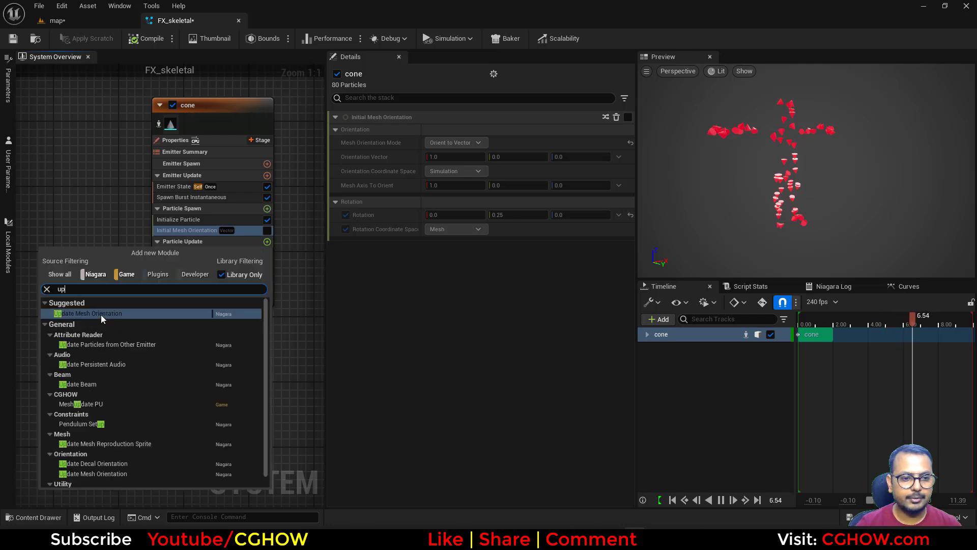
{"action": "left_click", "coordinate": [102, 315]}
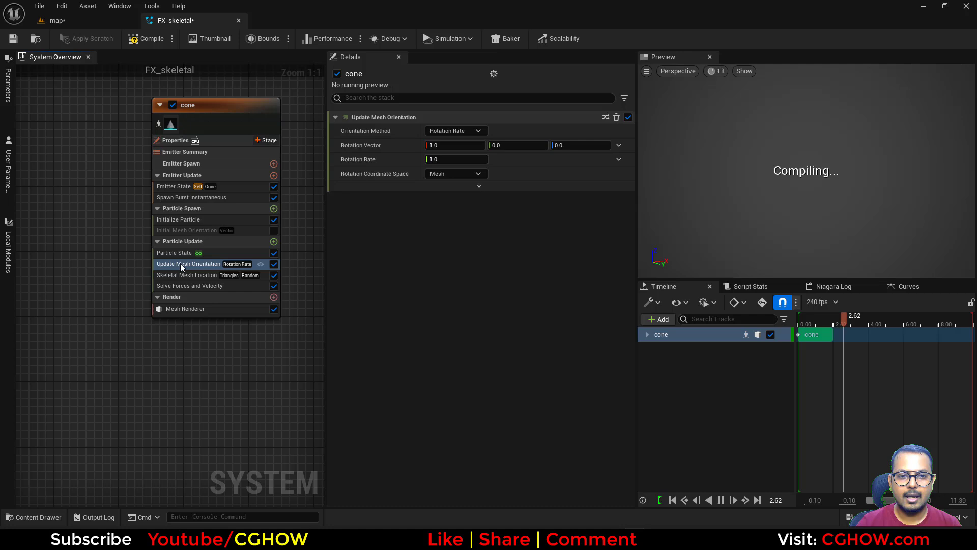
{"action": "left_click_drag", "start_coordinate": [183, 267], "coordinate": [182, 279]}
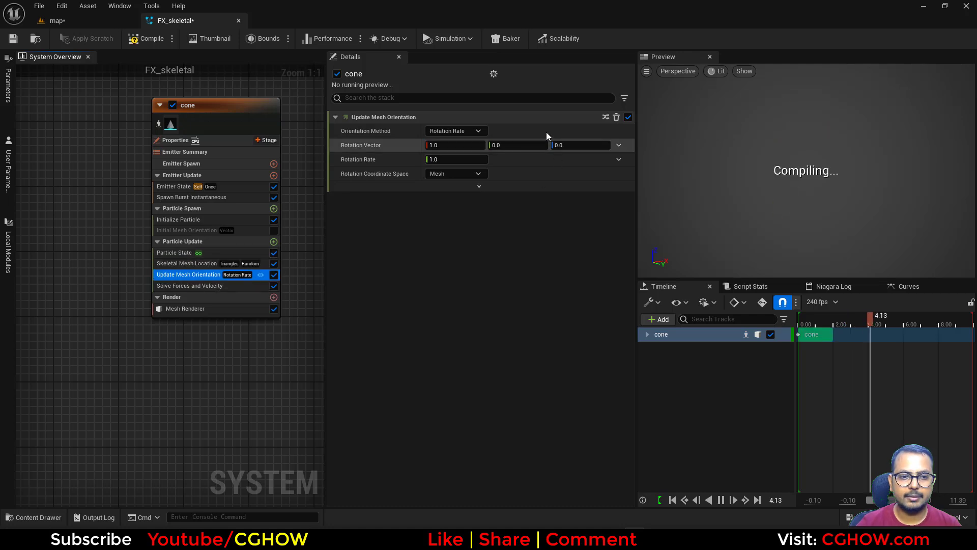
Set Update Mesh Orientation to Orient To Vector(s) with Facing Direction SampledNormal
{"action": "left_click", "coordinate": [461, 131]}
{"action": "left_click", "coordinate": [466, 157]}
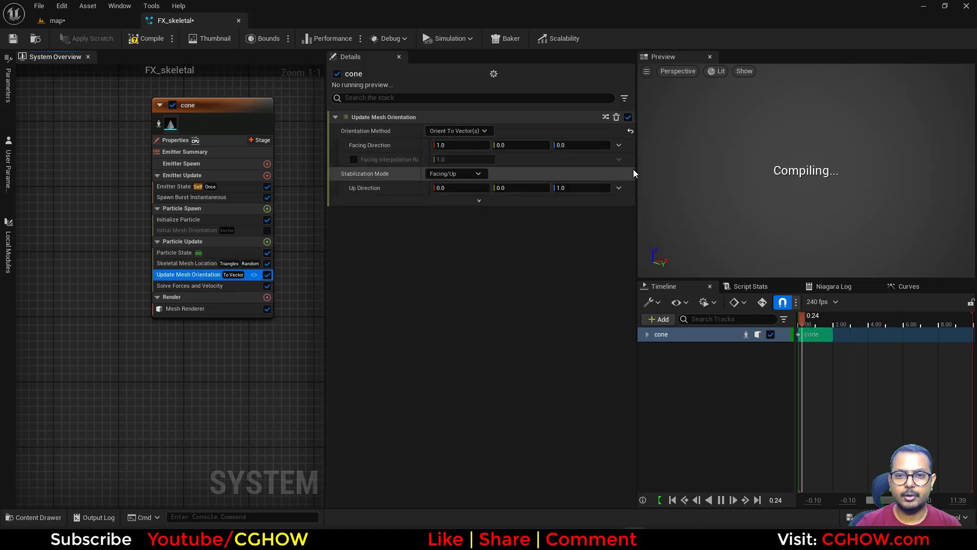
{"action": "left_click", "coordinate": [619, 145]}
{"action": "type", "text": "sh"}
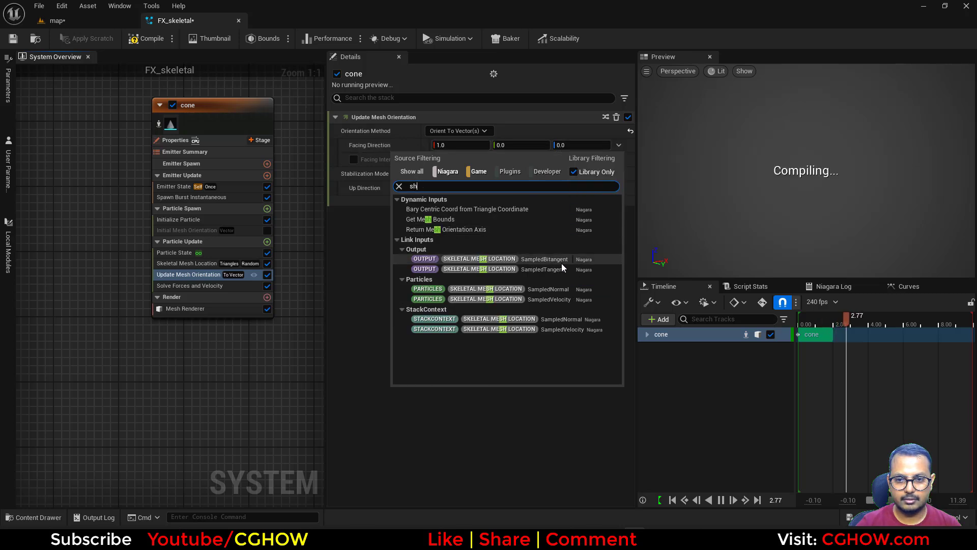
{"action": "left_click", "coordinate": [549, 289]}
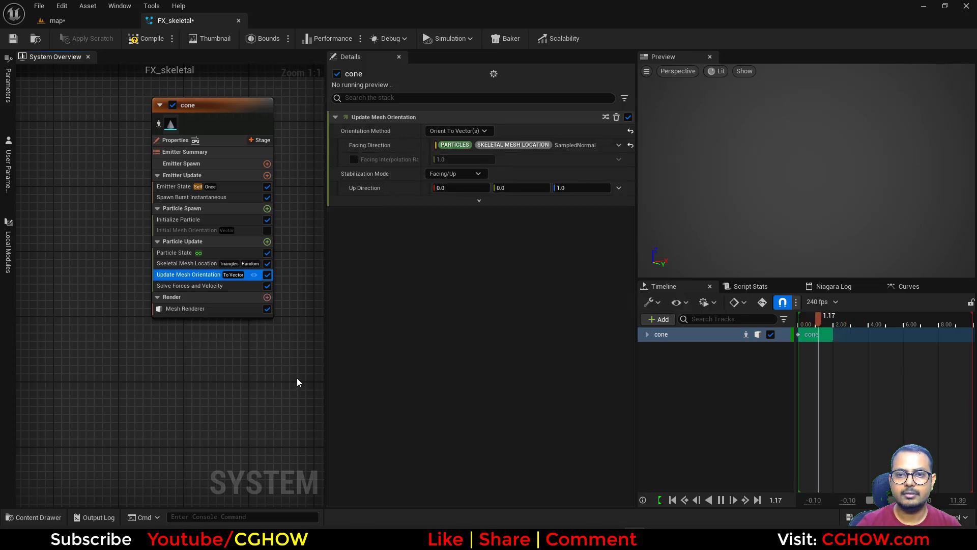
Re-enable Initial Mesh Orientation with its mode set to None, then view the level
{"action": "left_click", "coordinate": [267, 230]}
{"action": "left_click", "coordinate": [215, 230]}
{"action": "left_click", "coordinate": [456, 142]}
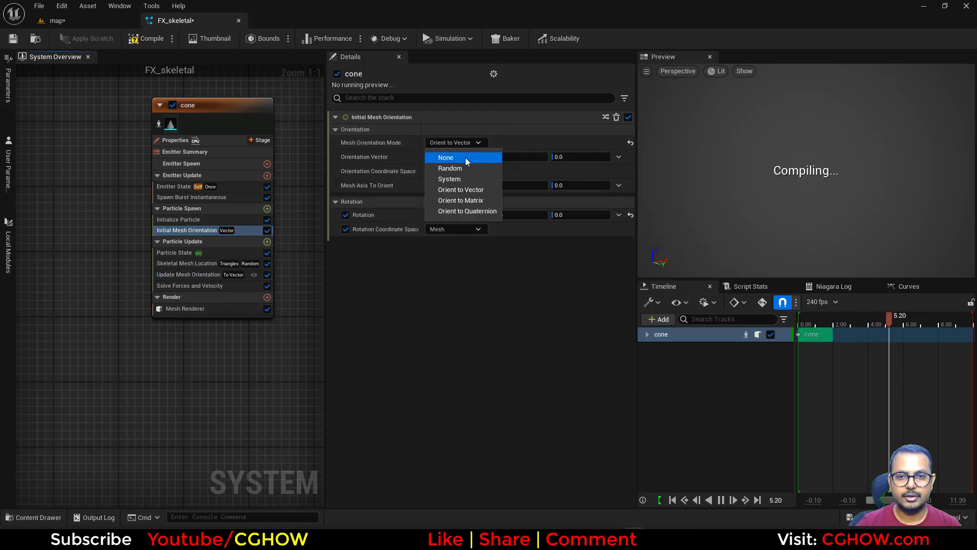
{"action": "left_click", "coordinate": [465, 158]}
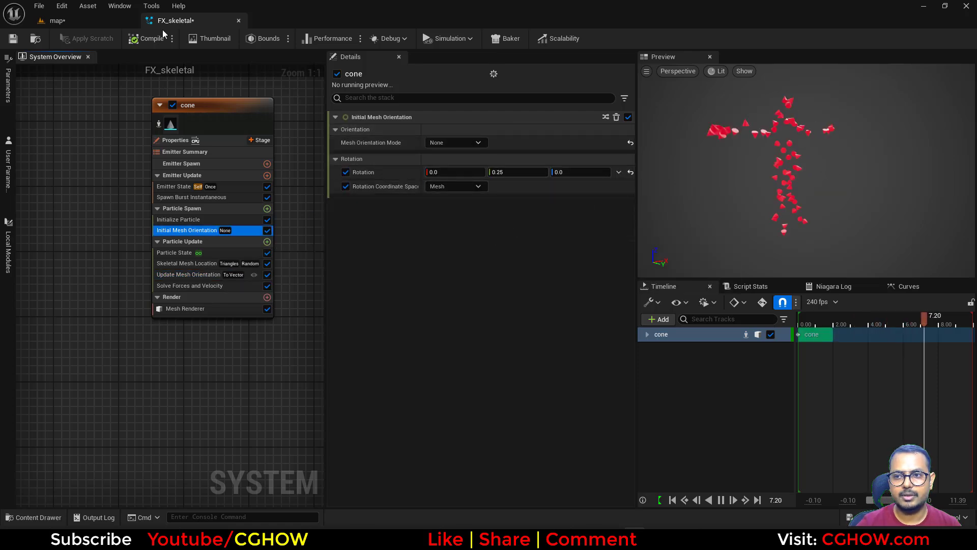
{"action": "left_click", "coordinate": [107, 23]}
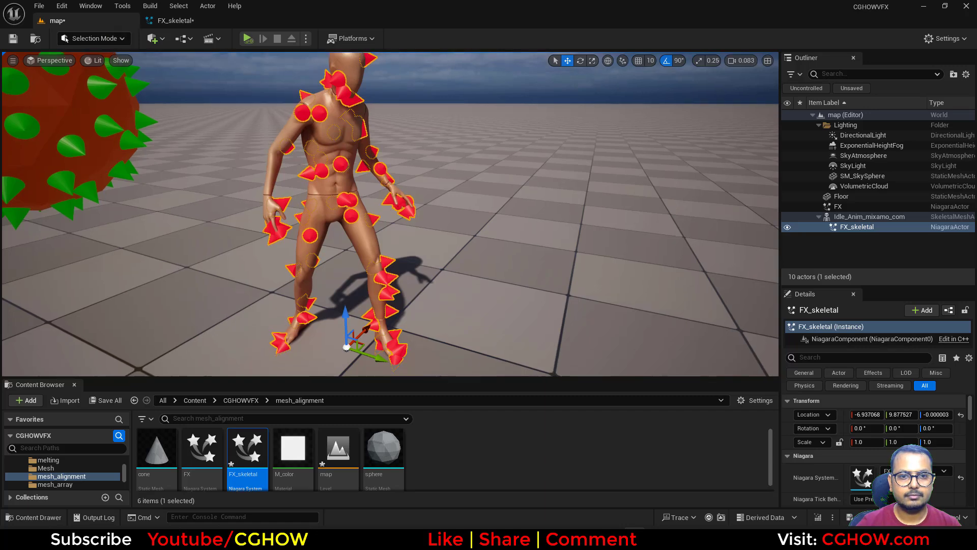
Orbit the level view with gizmos hidden to inspect the red spikes on the character
{"action": "mouse_move", "coordinate": [391, 213]}
{"action": "right_mouse_down"}
{"action": "mouse_move", "coordinate": [364, 216]}
{"action": "mouse_move", "coordinate": [397, 229]}
{"action": "right_mouse_up"}
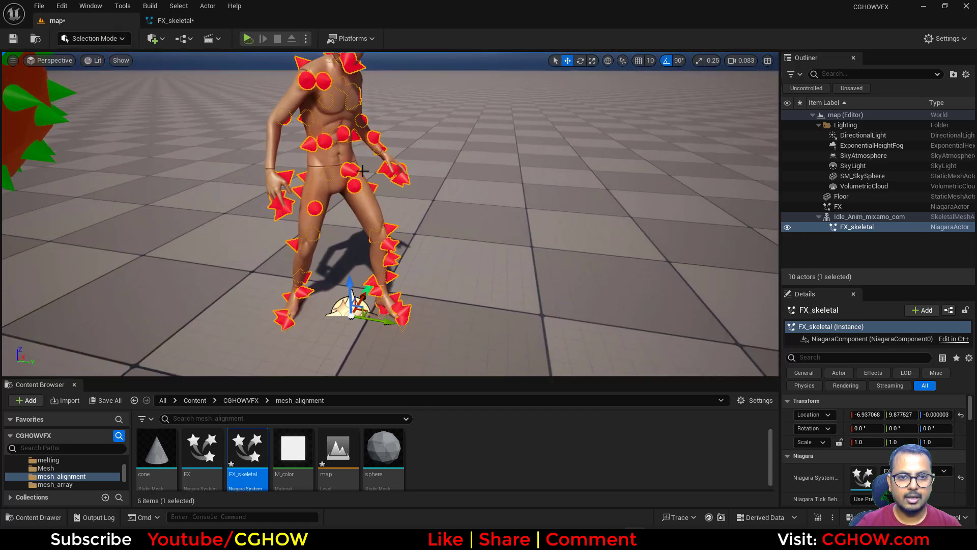
{"action": "key", "text": "g"}
{"action": "right_click_drag", "start_coordinate": [362, 171], "coordinate": [337, 149]}
{"action": "left_click", "coordinate": [209, 22]}
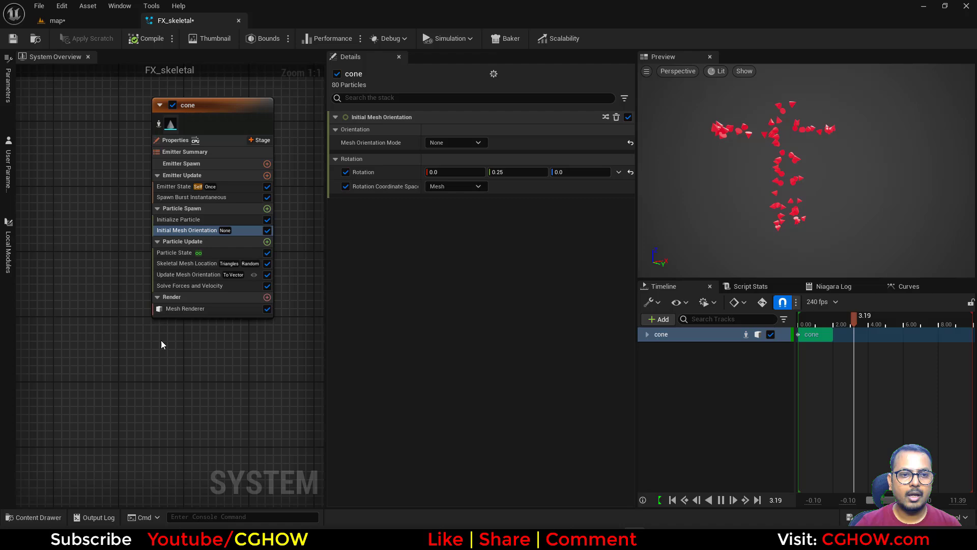
{"action": "right_click_drag", "start_coordinate": [161, 340], "coordinate": [192, 368]}
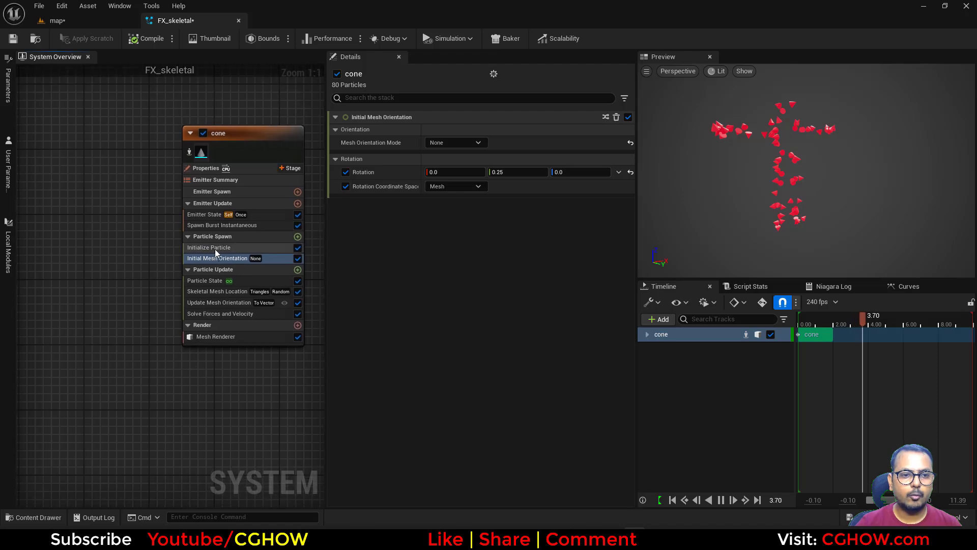
{"action": "left_click", "coordinate": [94, 21]}
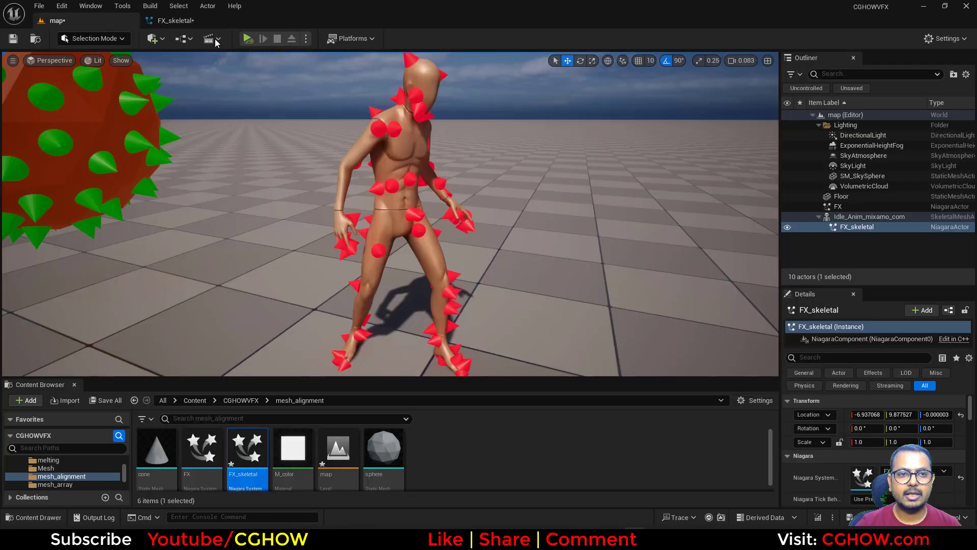
Set Spawn Burst Instantaneous Spawn Count to 1000 in FX_skeletal
{"action": "left_click", "coordinate": [192, 20]}
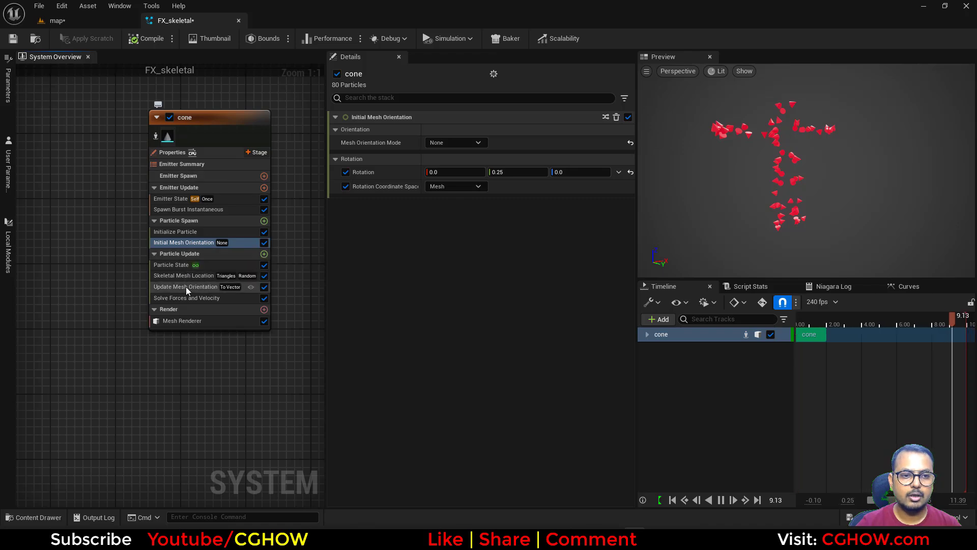
{"action": "scroll", "coordinate": [498, 443], "scroll_direction": "down", "scroll_amount": 5}
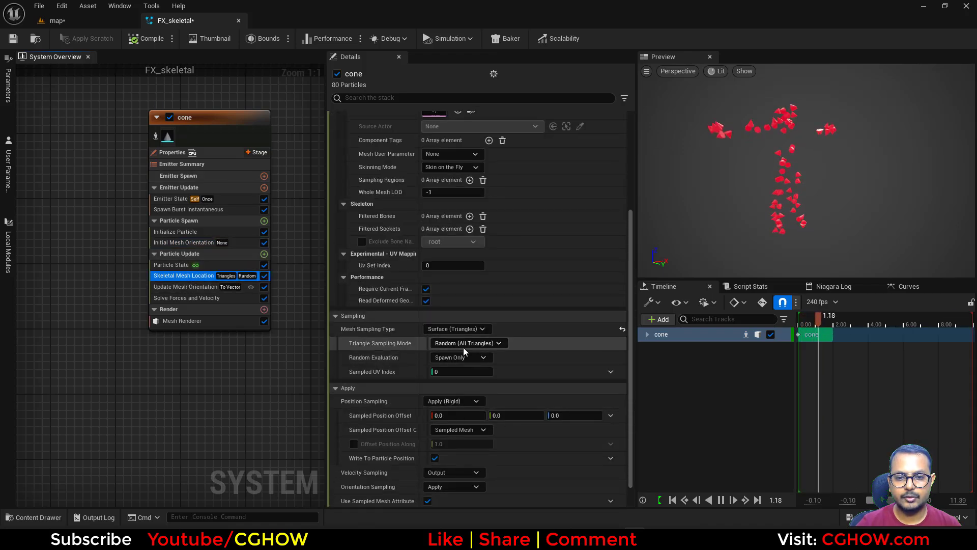
{"action": "left_click", "coordinate": [176, 210]}
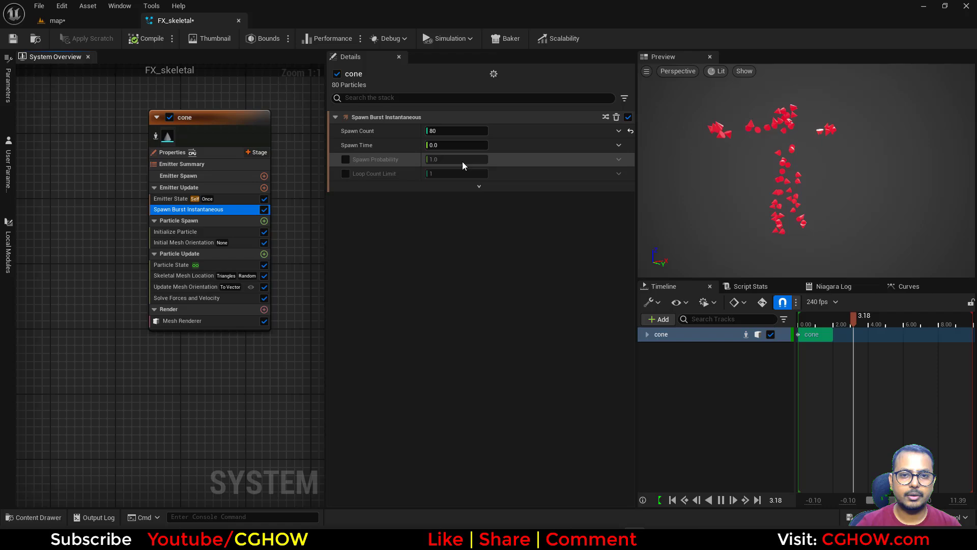
{"action": "left_click", "coordinate": [435, 131]}
{"action": "type", "text": "1000"}
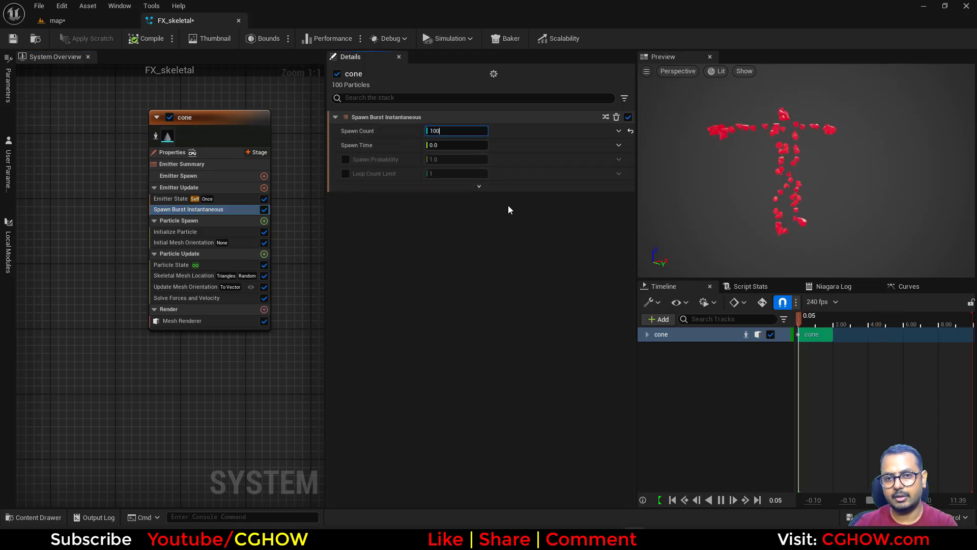
{"action": "key", "text": "Return"}
Check the denser spikes in the level and open FX_skeletal's Initialize Particle settings
{"action": "left_click", "coordinate": [108, 23]}
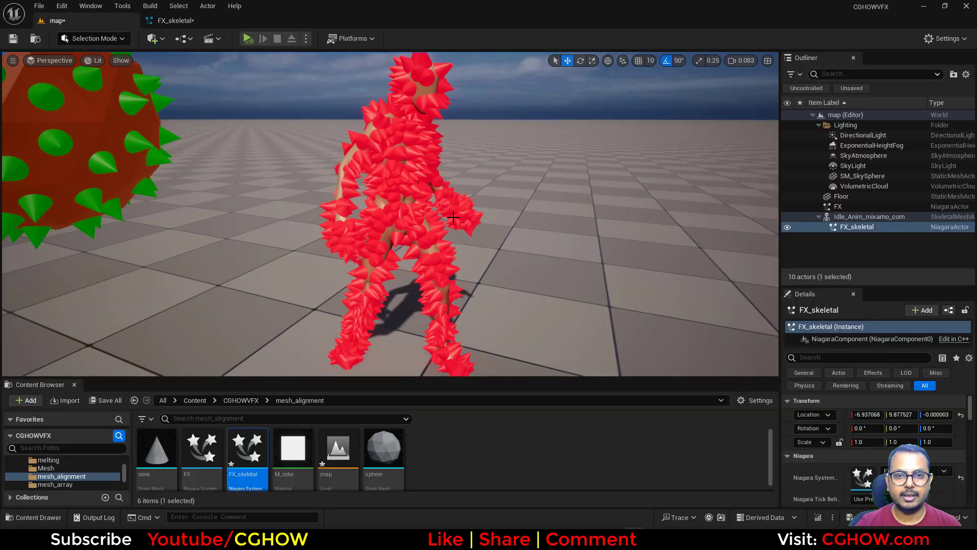
{"action": "left_click", "coordinate": [191, 22]}
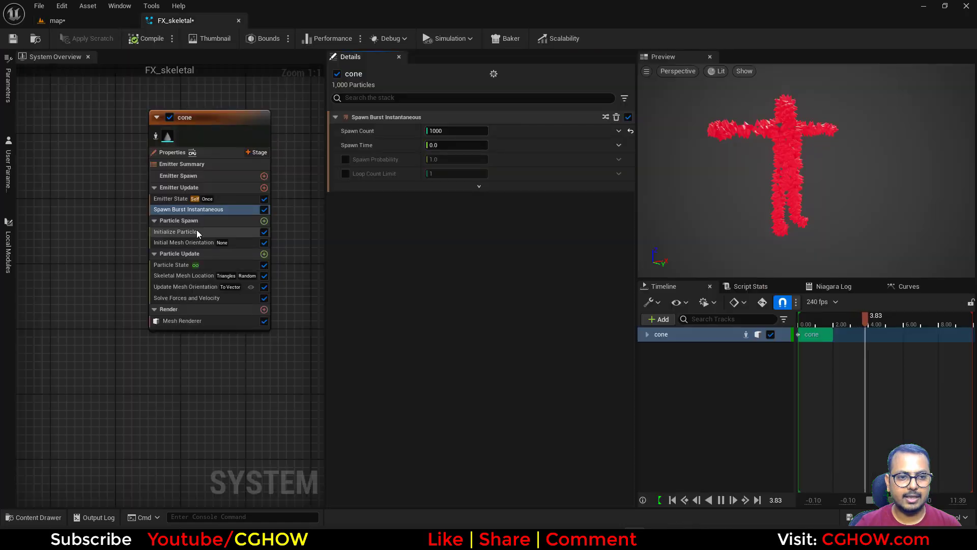
{"action": "left_click", "coordinate": [176, 232]}
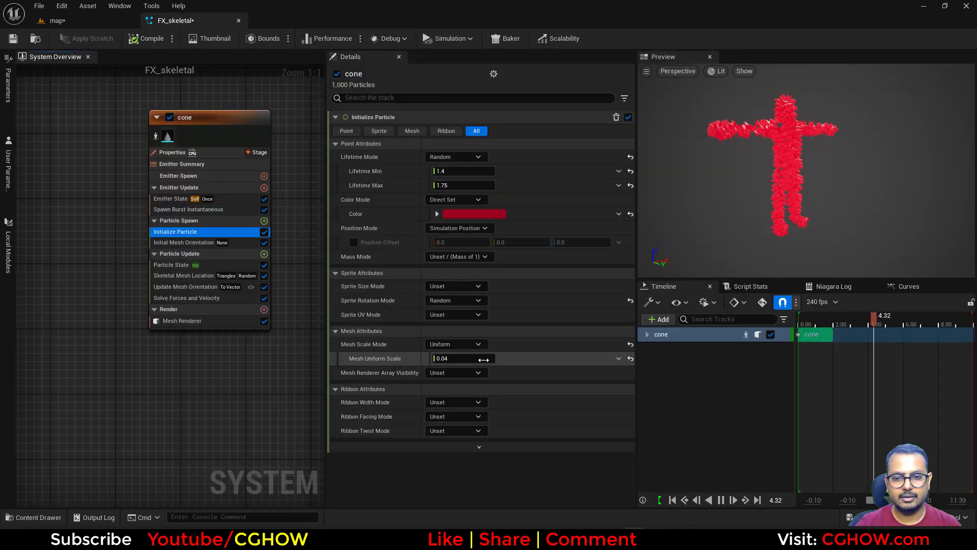
{"action": "left_click", "coordinate": [118, 22]}
Orbit around the character, selecting the FX_skeletal actor and the floor
{"action": "right_click_drag", "start_coordinate": [414, 222], "coordinate": [462, 172]}
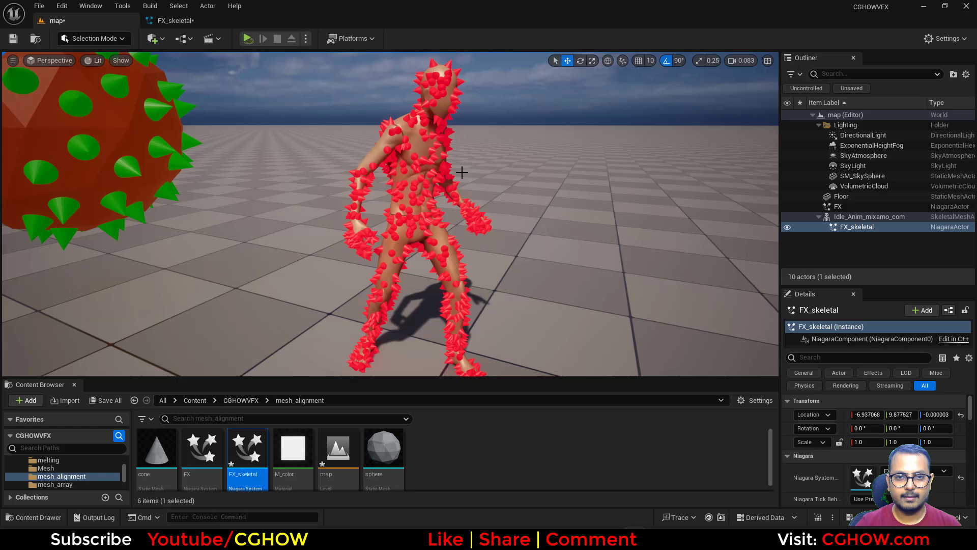
{"action": "left_click", "coordinate": [447, 71]}
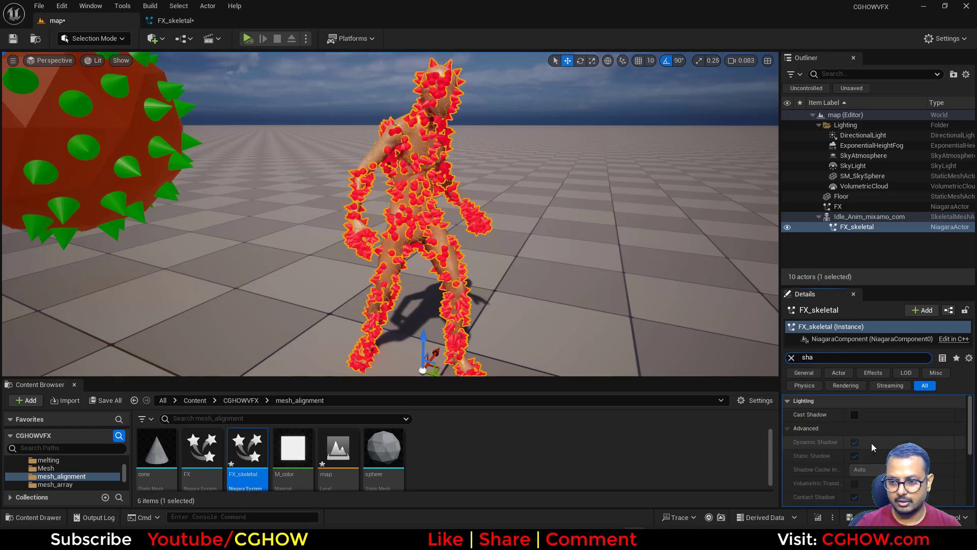
{"action": "right_click", "coordinate": [602, 295]}
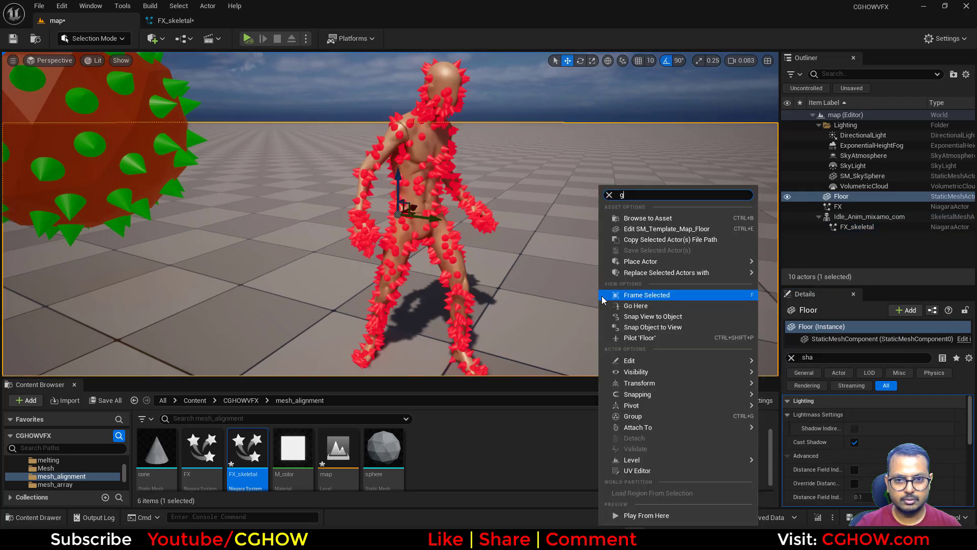
{"action": "left_click", "coordinate": [554, 278]}
{"action": "right_click_drag", "start_coordinate": [555, 239], "coordinate": [516, 240]}
{"action": "right_click_drag", "start_coordinate": [471, 187], "coordinate": [471, 186]}
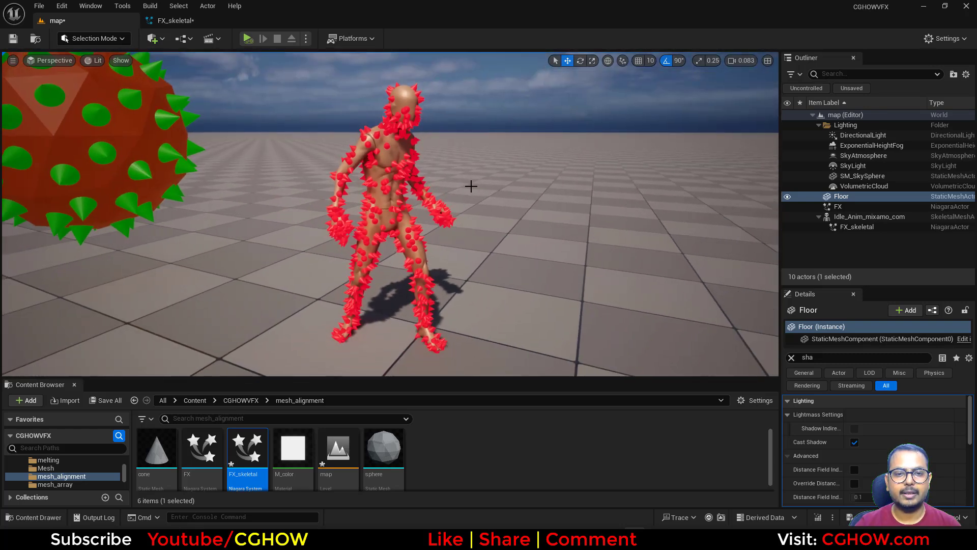
In FX_skeletal's Initialize Particle module, set Mesh Scale Mode to Random Non-Uniform
{"action": "left_click", "coordinate": [192, 21]}
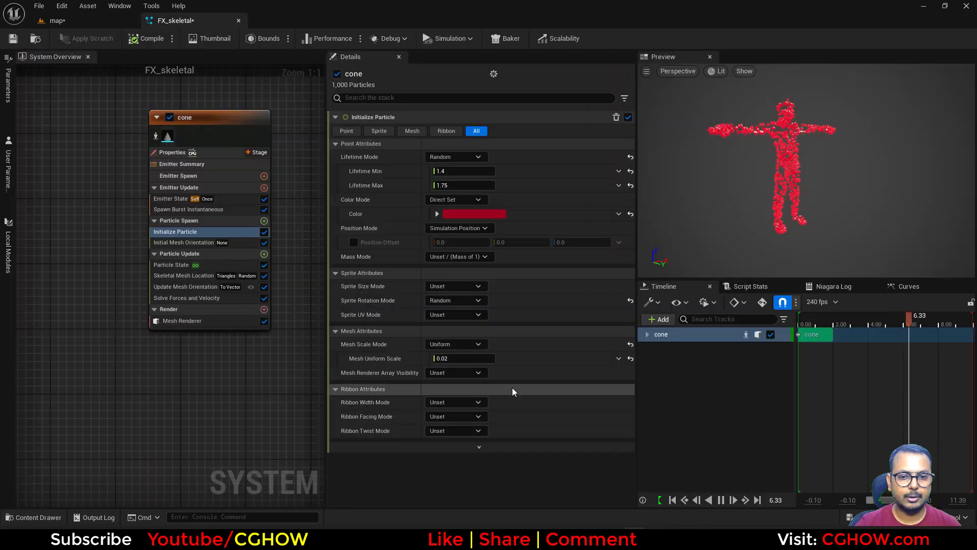
{"action": "left_click", "coordinate": [455, 344]}
{"action": "left_click", "coordinate": [479, 372]}
{"action": "left_click", "coordinate": [456, 346]}
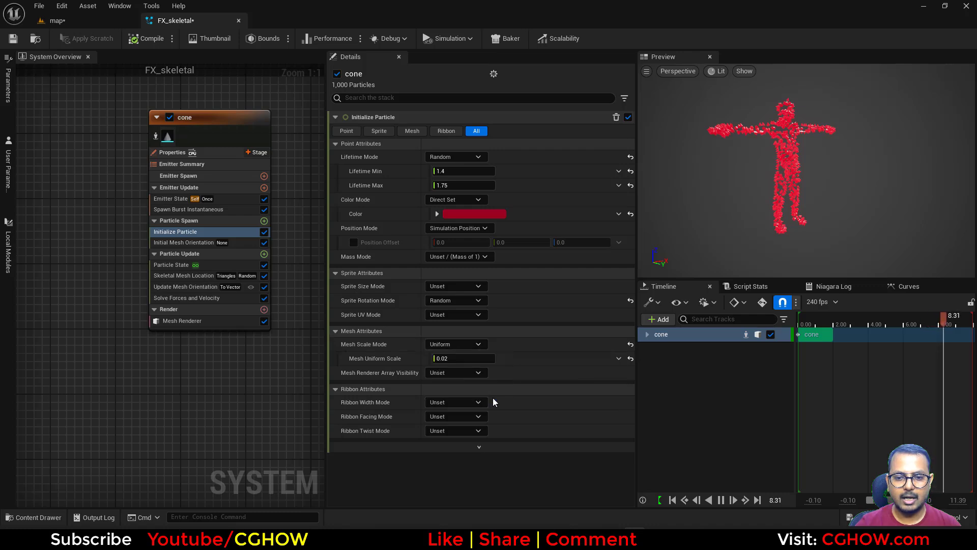
{"action": "left_click", "coordinate": [493, 402]}
Set the mesh scale minimum to 0.02/0.02/0.02 and maximum to 0.02/0.02/0.05
{"action": "type", "text": ".02"}
{"action": "left_click", "coordinate": [515, 372]}
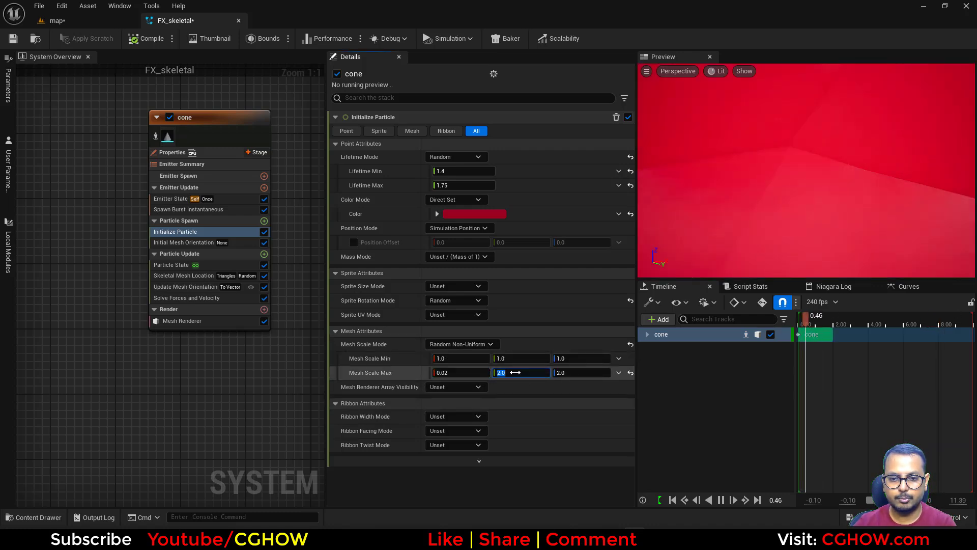
{"action": "type", "text": ".02"}
{"action": "key", "text": "Return"}
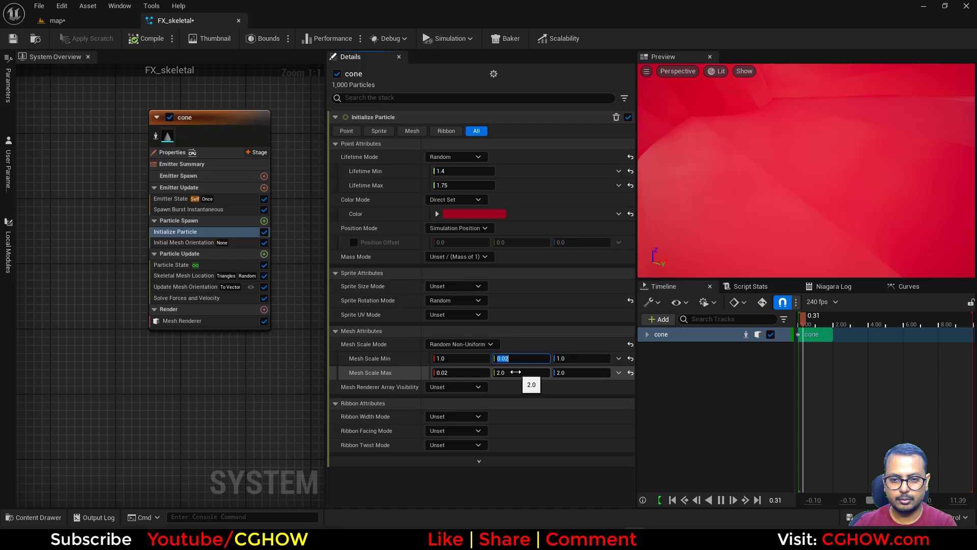
{"action": "left_click", "coordinate": [515, 372]}
{"action": "type", "text": ".02"}
{"action": "key", "text": "Return"}
{"action": "type", "text": "0.02"}
{"action": "key", "text": "Return"}
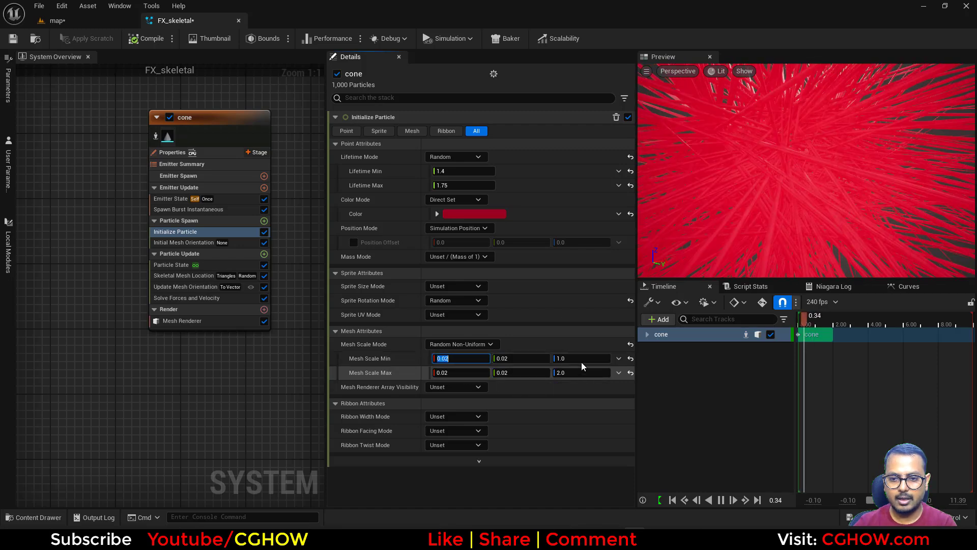
{"action": "type", "text": "0.02"}
{"action": "key", "text": "Return"}
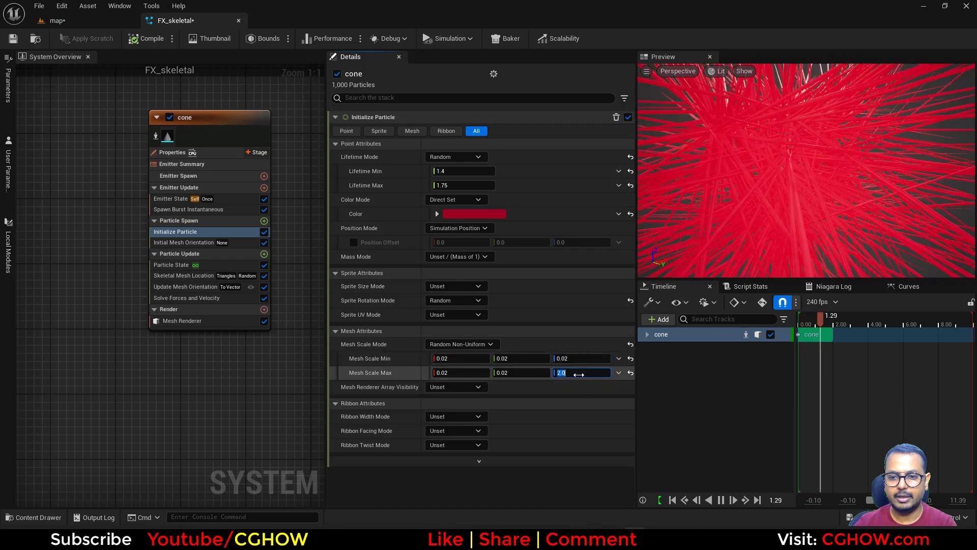
{"action": "type", "text": "0."}
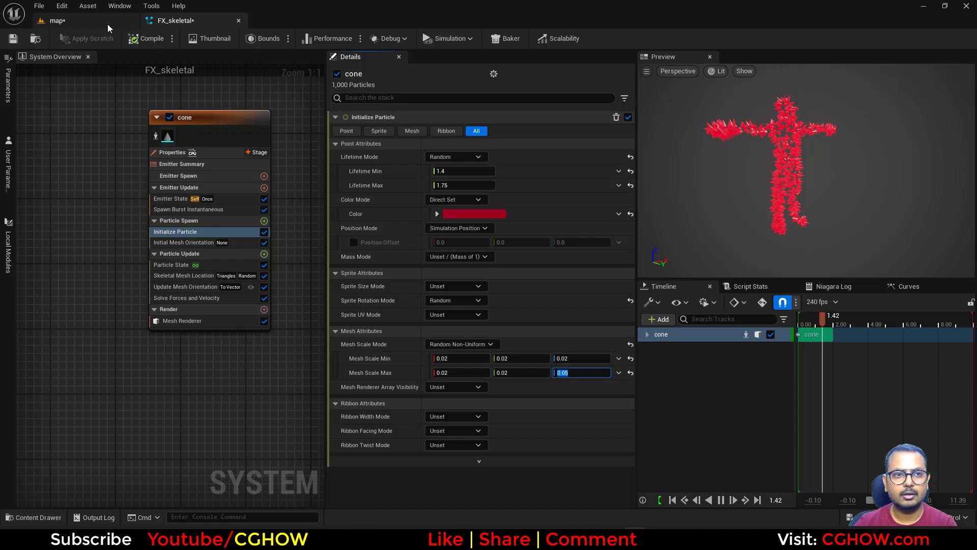
{"action": "left_click", "coordinate": [106, 21]}
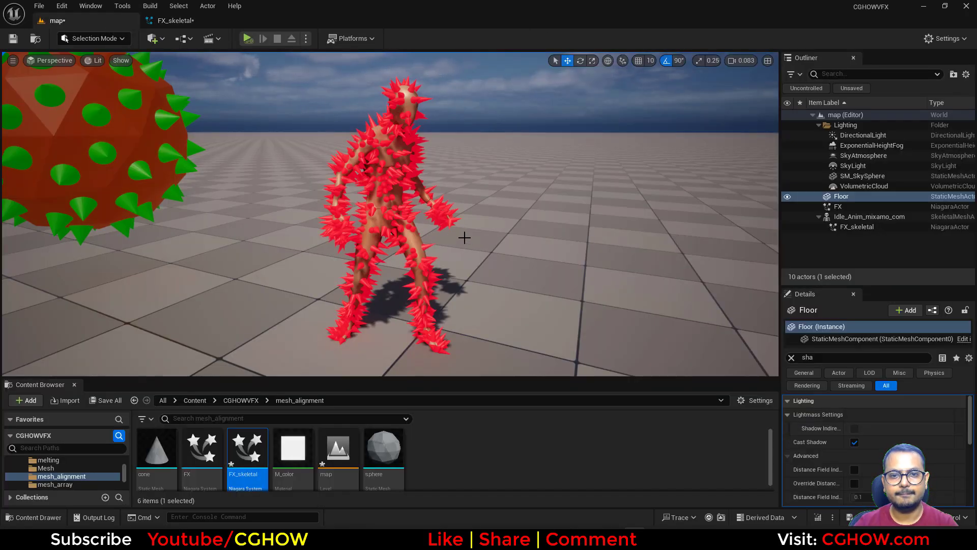
Frame the character and spiked sphere, then play the level and move the game camera with A and S
{"action": "mouse_move", "coordinate": [454, 235]}
{"action": "right_mouse_down"}
{"action": "mouse_move", "coordinate": [410, 222]}
{"action": "mouse_move", "coordinate": [513, 234]}
{"action": "mouse_move", "coordinate": [448, 237]}
{"action": "right_mouse_up"}
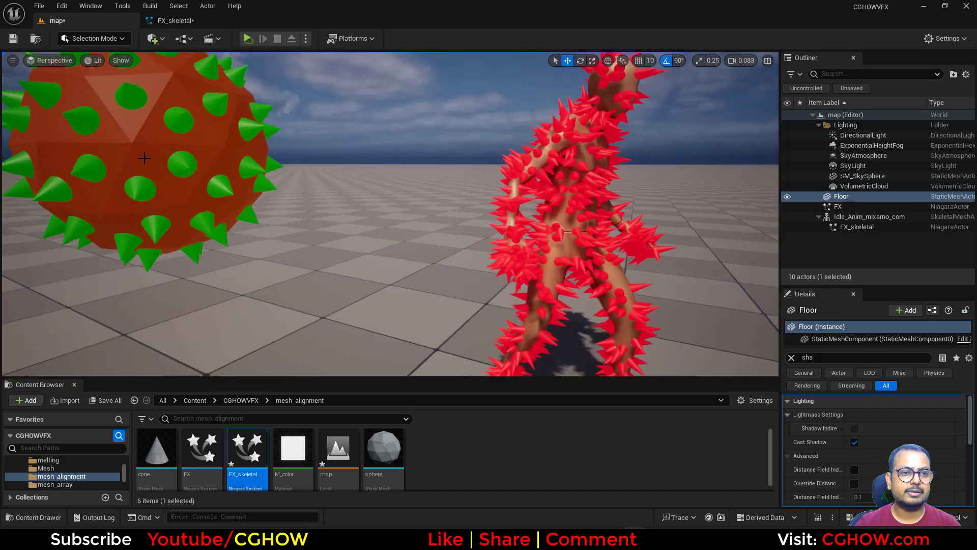
{"action": "left_click_drag", "start_coordinate": [355, 260], "coordinate": [381, 198]}
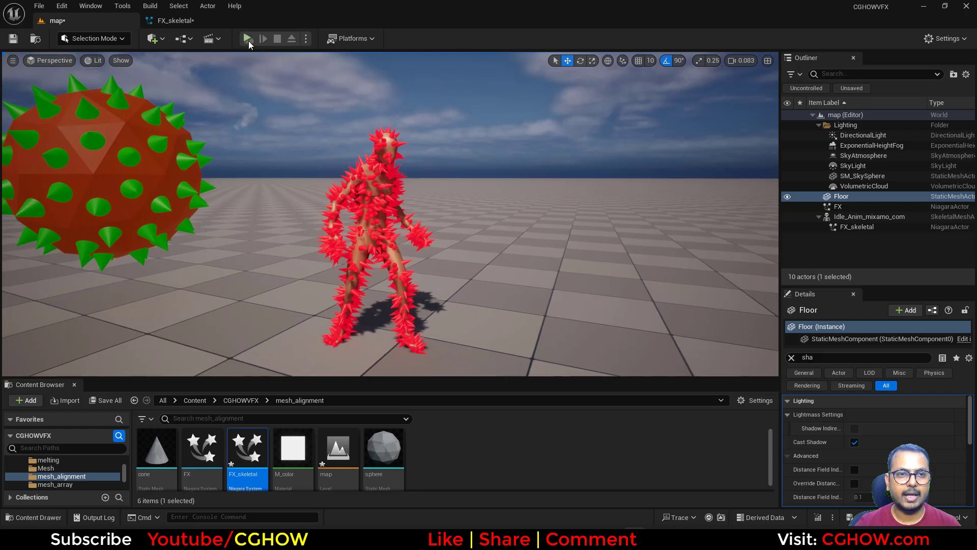
{"action": "left_click", "coordinate": [247, 39]}
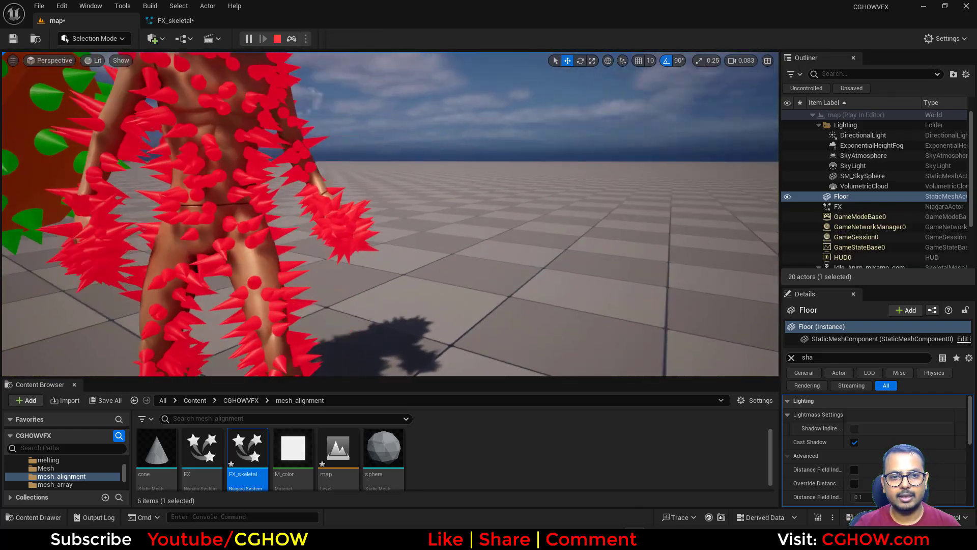
{"action": "key", "text": "a"}
{"action": "key", "text": "s"}
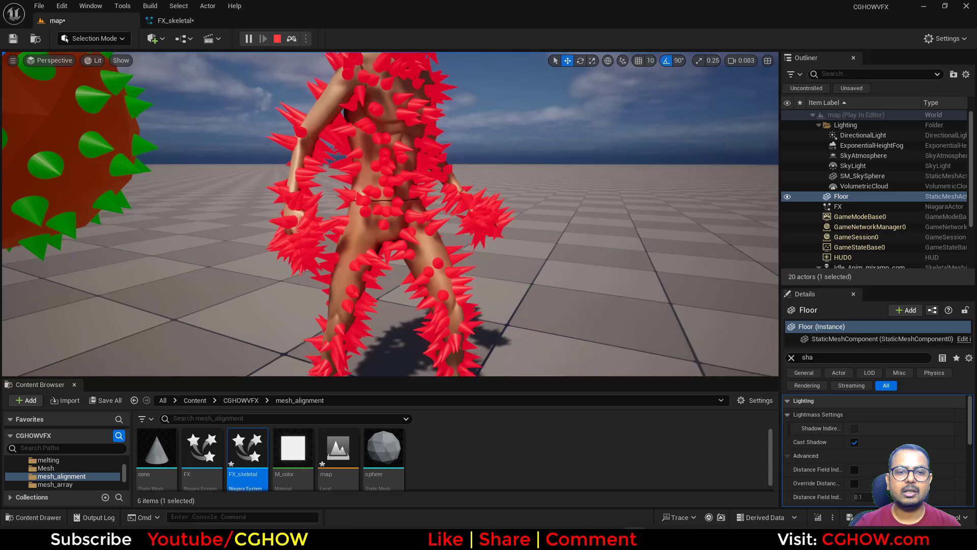